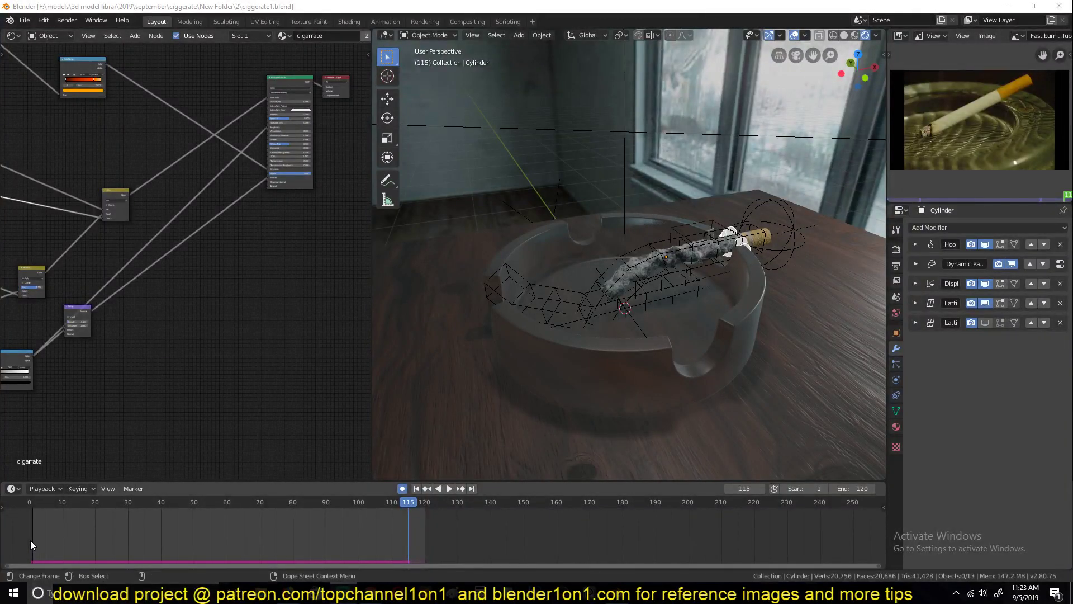
# - Play back the burning cigarette animation in the 3D viewport from frame 1 and stop it
pyautogui.click(31, 545)
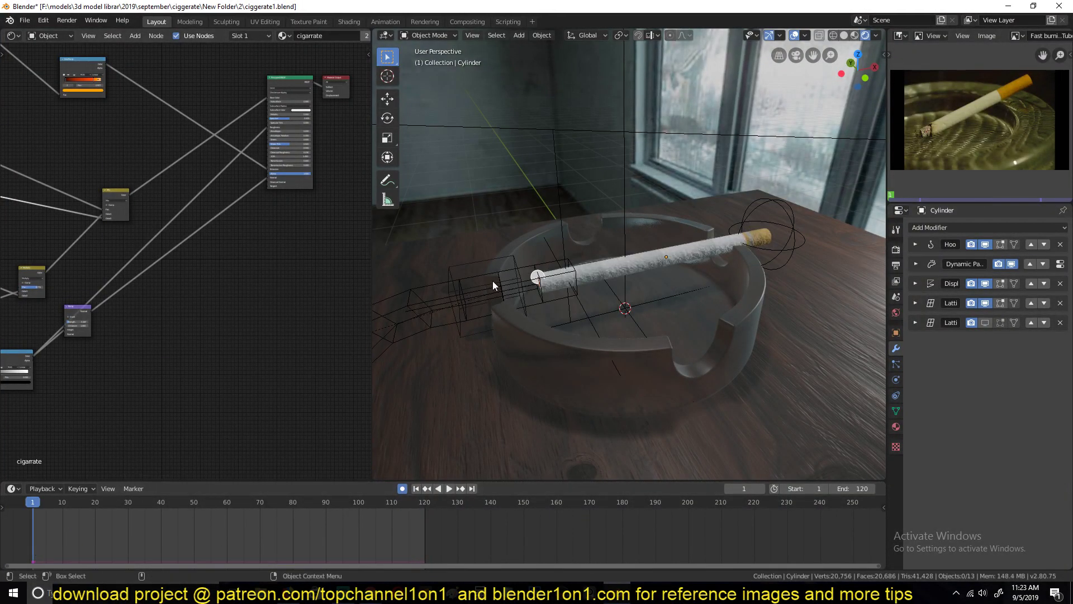
pyautogui.press('space')
pyautogui.moveTo(586, 277); pyautogui.dragTo(639, 271, button='middle')
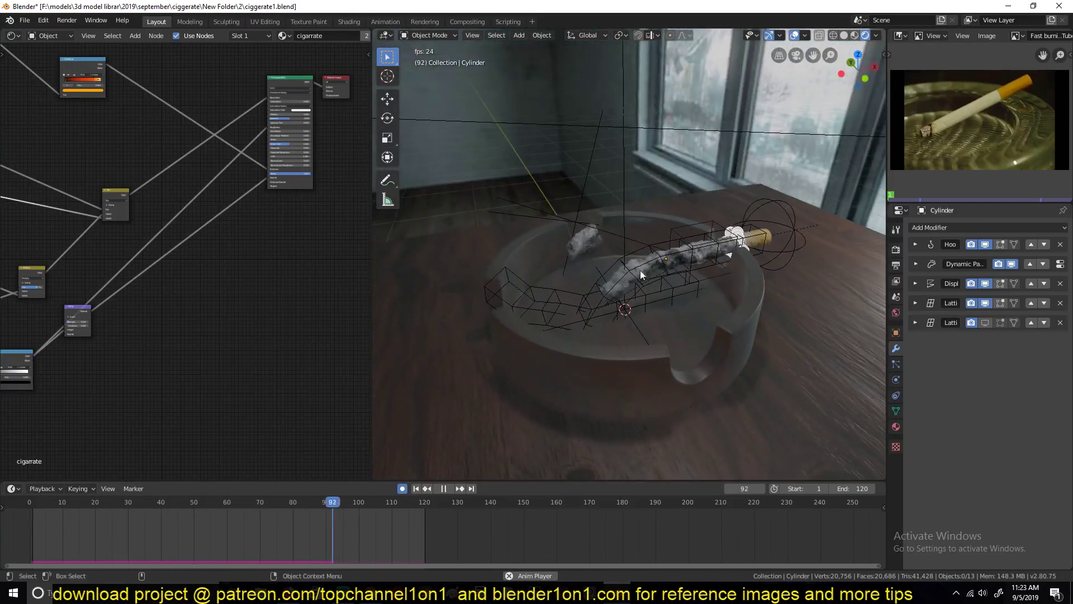
pyautogui.press('Escape')
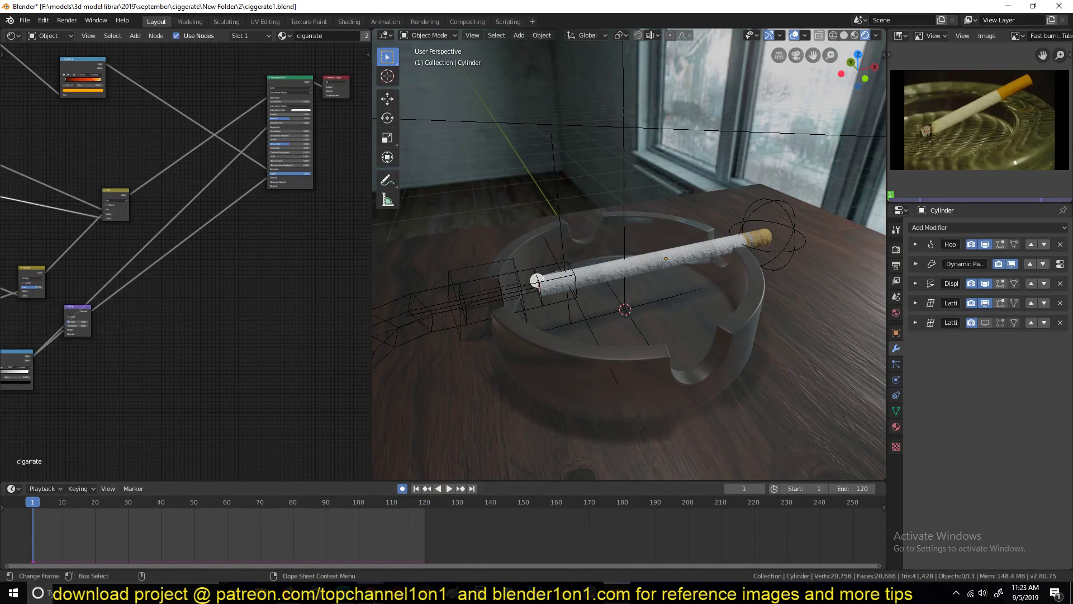
# - Switch to the browser, rewind the YouTube video "burning cigarette made in blender 2.8" to its start, and return to Blender
pyautogui.click(429, 545)
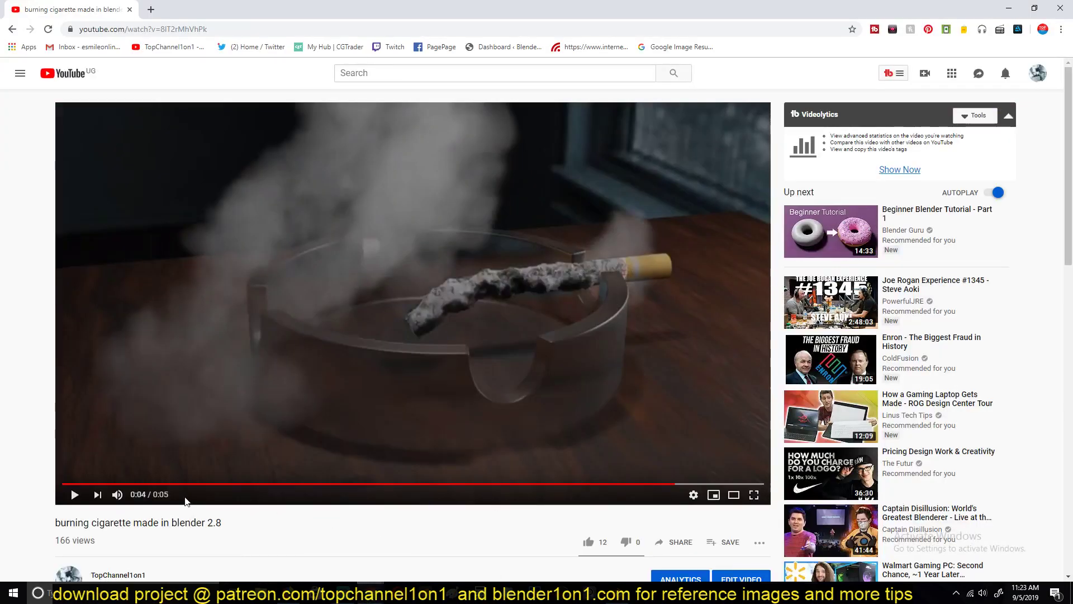
pyautogui.click(66, 484)
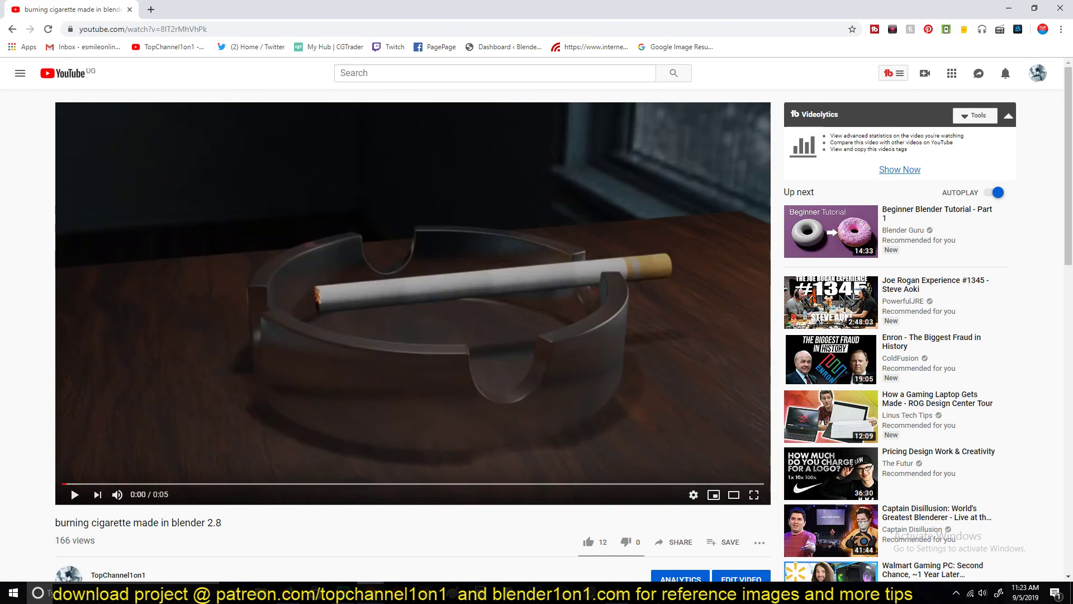
pyautogui.click(618, 592)
pyautogui.moveTo(619, 335); pyautogui.dragTo(629, 274, button='middle')
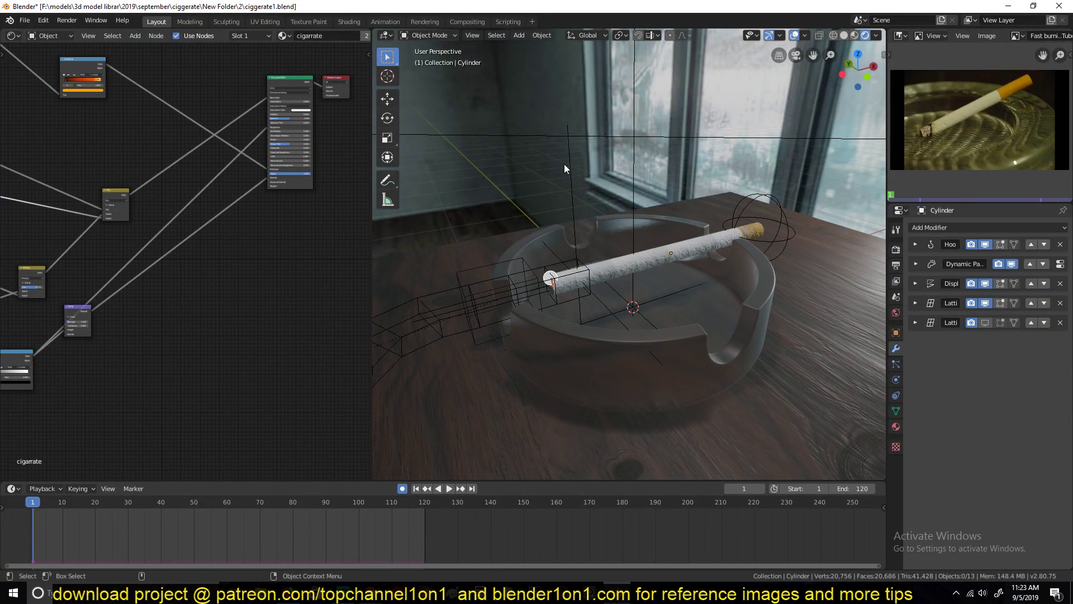
# - Switch to the YouTube video in the browser and play the cigarette burning, pausing to examine the ash and smoke
pyautogui.hotkey('alt', 'Tab')
pyautogui.click(454, 258)
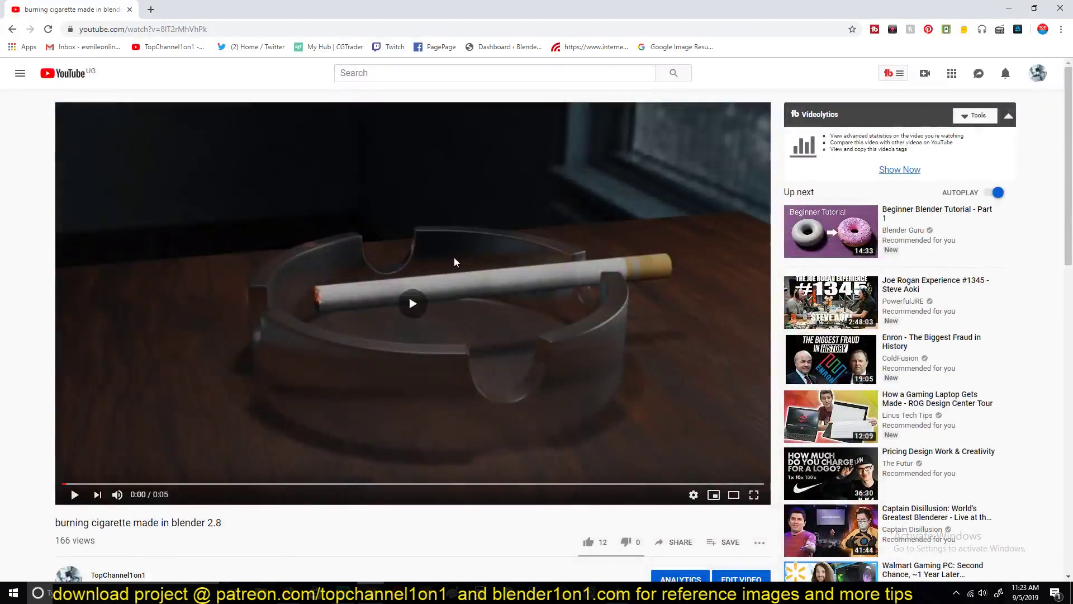
pyautogui.click(416, 296)
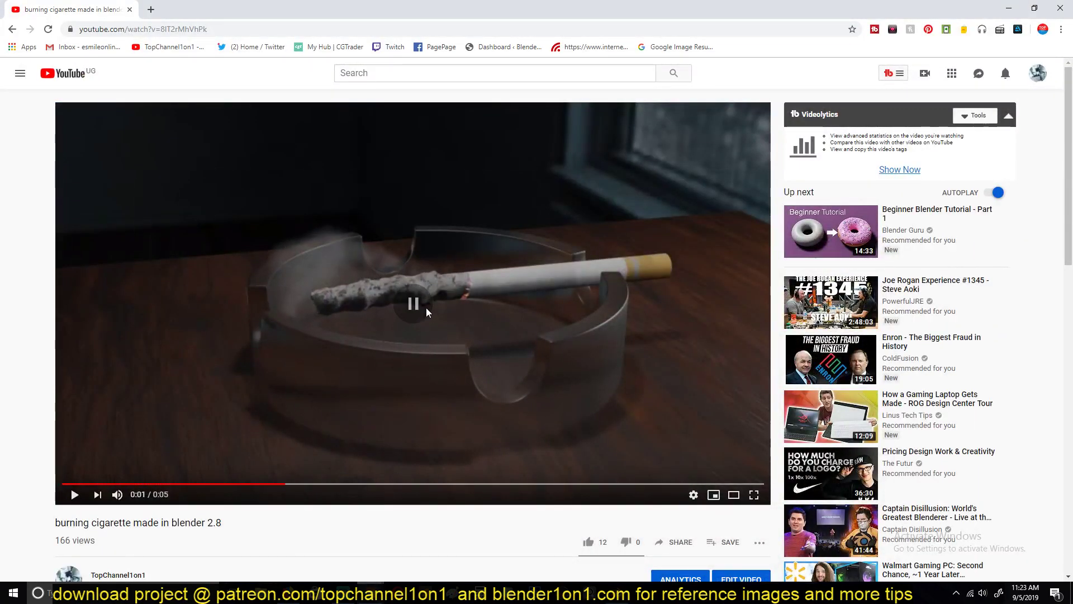
pyautogui.click(415, 289)
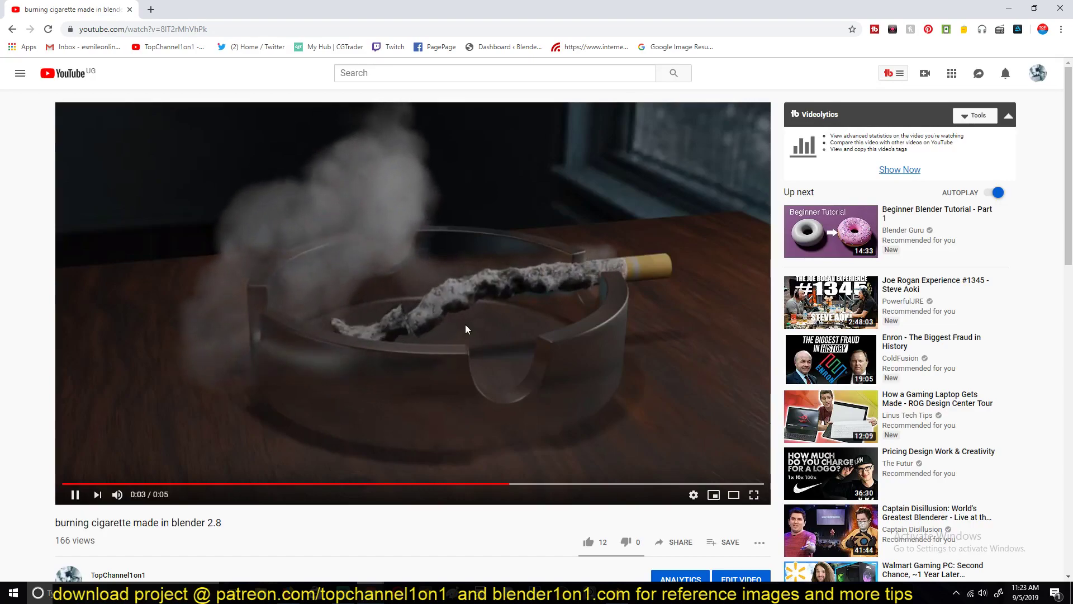
pyautogui.click(465, 329)
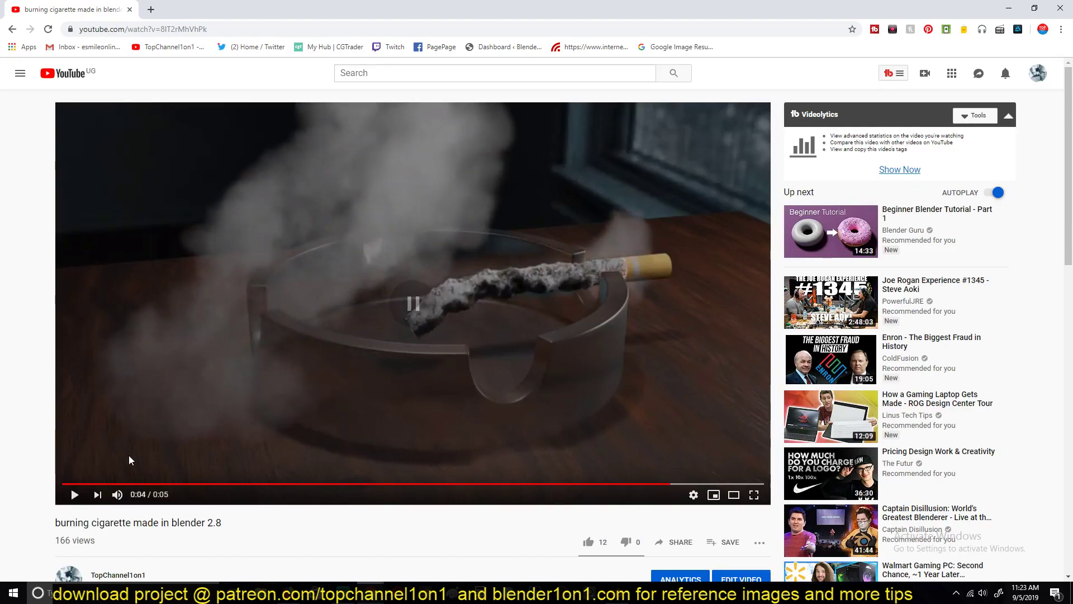
# - Replay the video from the start, pausing at intervals to examine how the burn travels along the cigarette
pyautogui.click(70, 484)
pyautogui.click(393, 324)
pyautogui.click(393, 323)
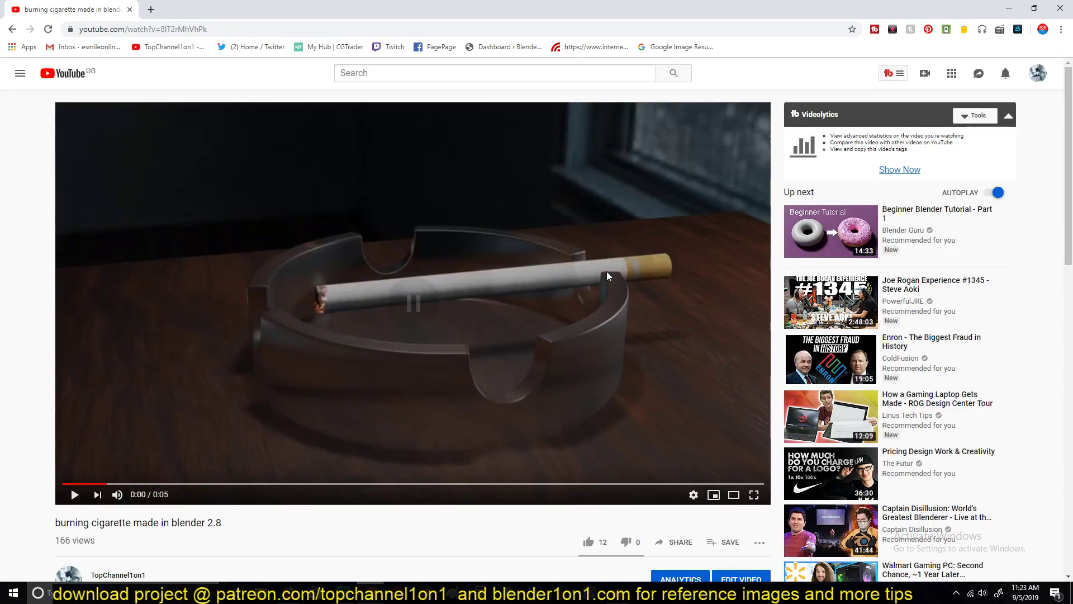
pyautogui.click(327, 295)
pyautogui.click(367, 300)
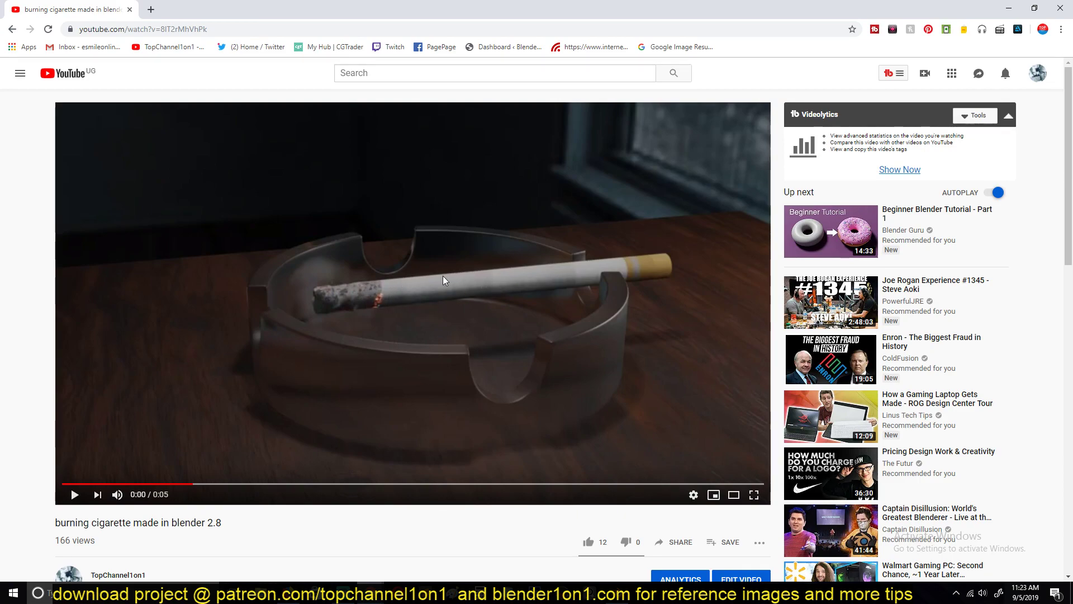
pyautogui.click(363, 294)
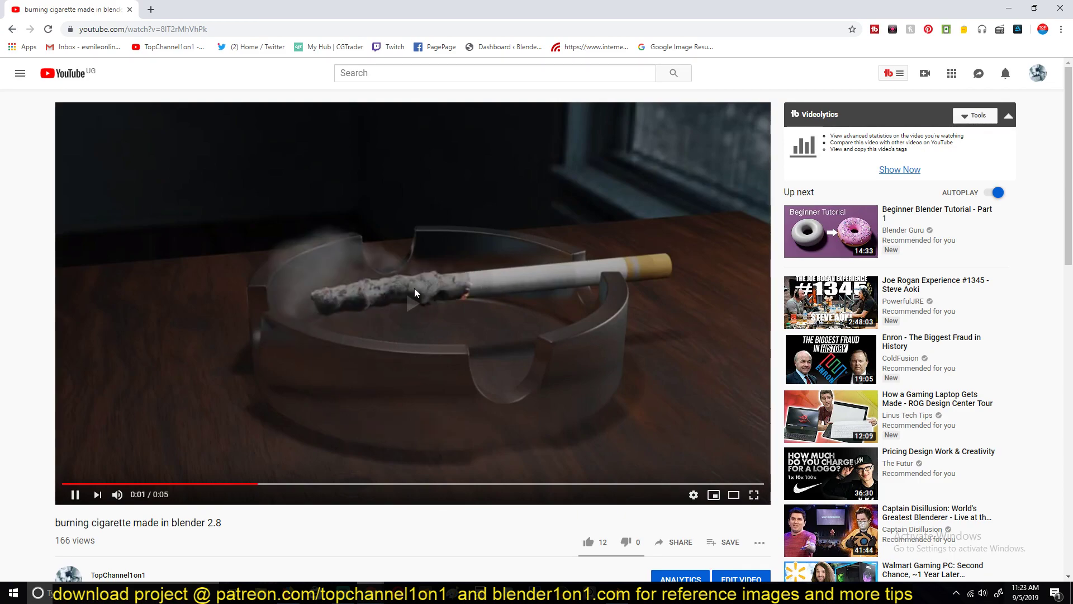
pyautogui.click(415, 287)
pyautogui.click(415, 287)
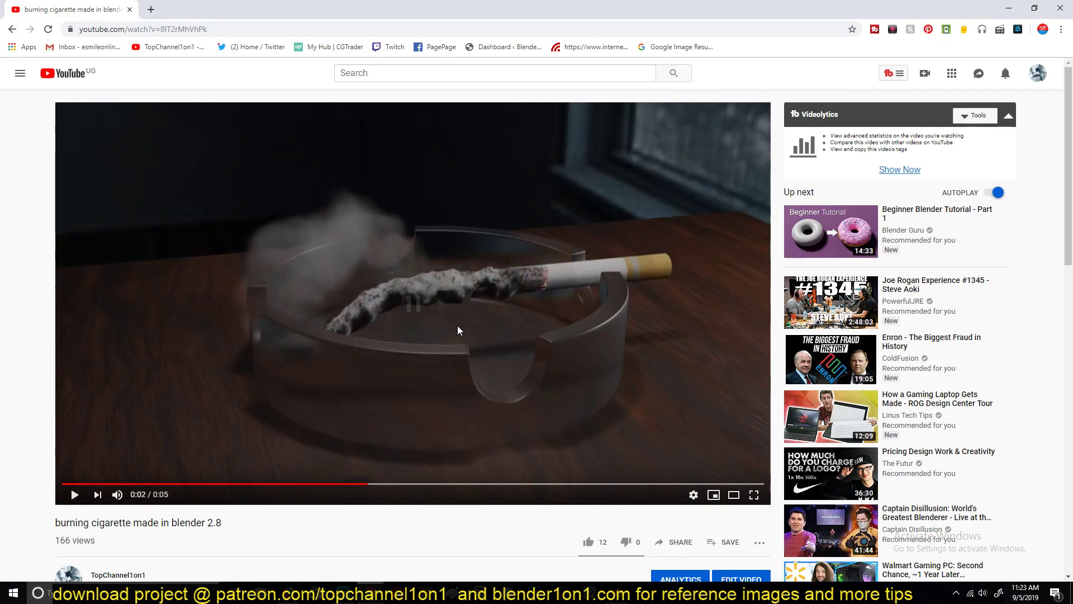
# - Rewind to the early burn and play in short stretches to examine the glowing edge and the ash behind it
pyautogui.click(151, 483)
pyautogui.click(370, 280)
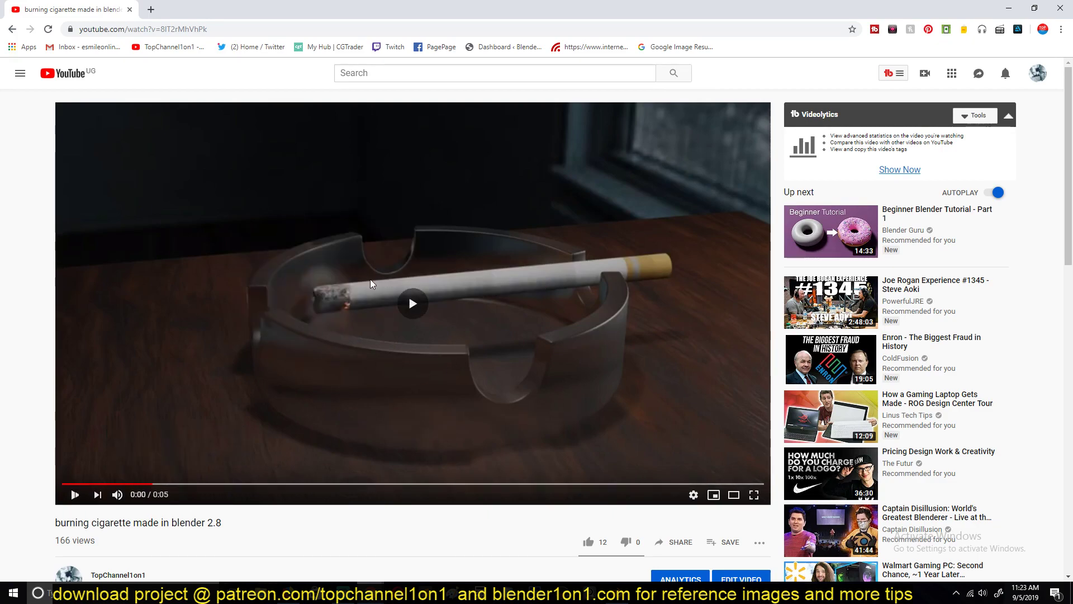
pyautogui.click(442, 287)
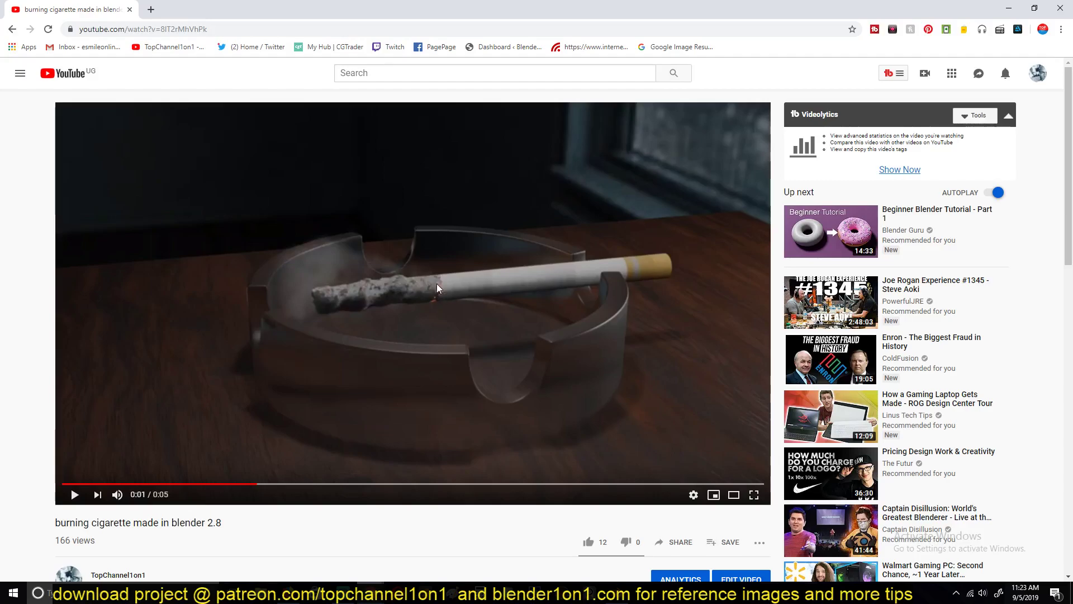
pyautogui.click(439, 279)
pyautogui.click(450, 249)
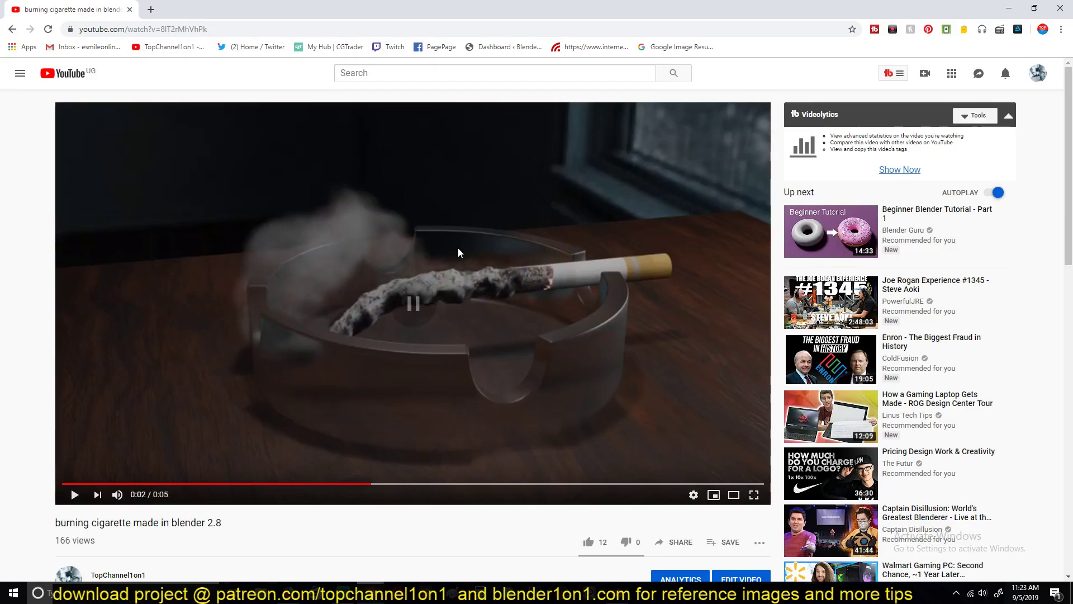
pyautogui.click(549, 281)
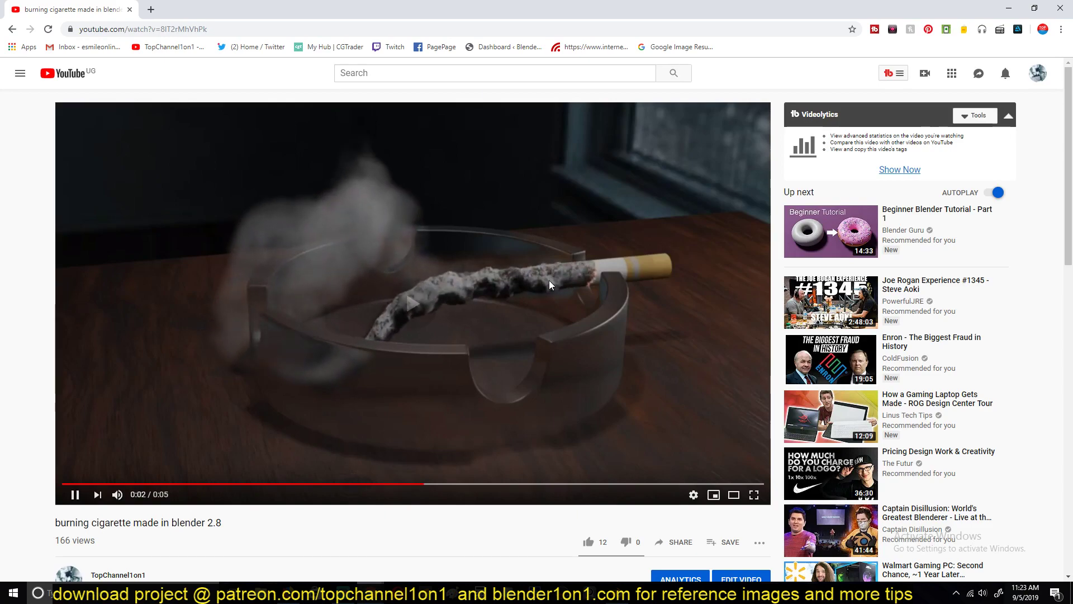
pyautogui.click(456, 299)
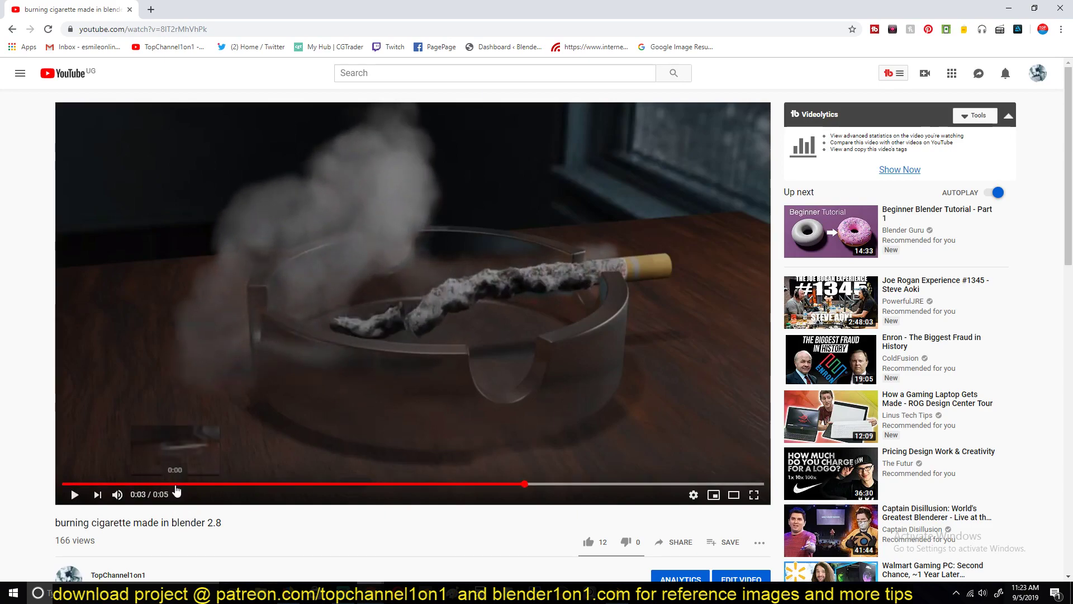
# - Rewind to the first second again and play in short stretches to examine the ash bending, breaking off and falling
pyautogui.click(171, 483)
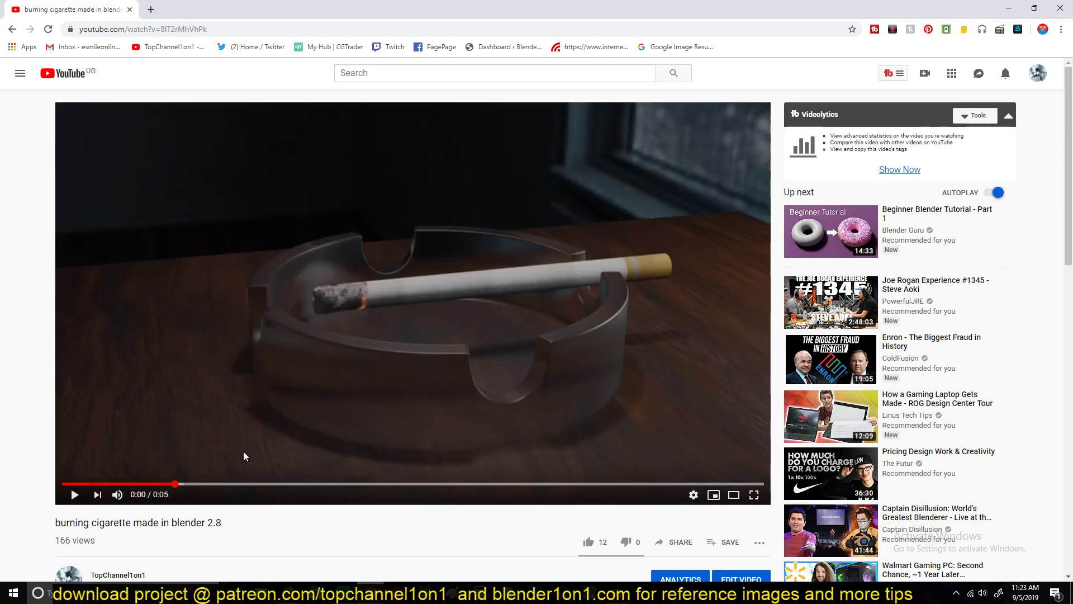
pyautogui.click(357, 317)
pyautogui.click(407, 303)
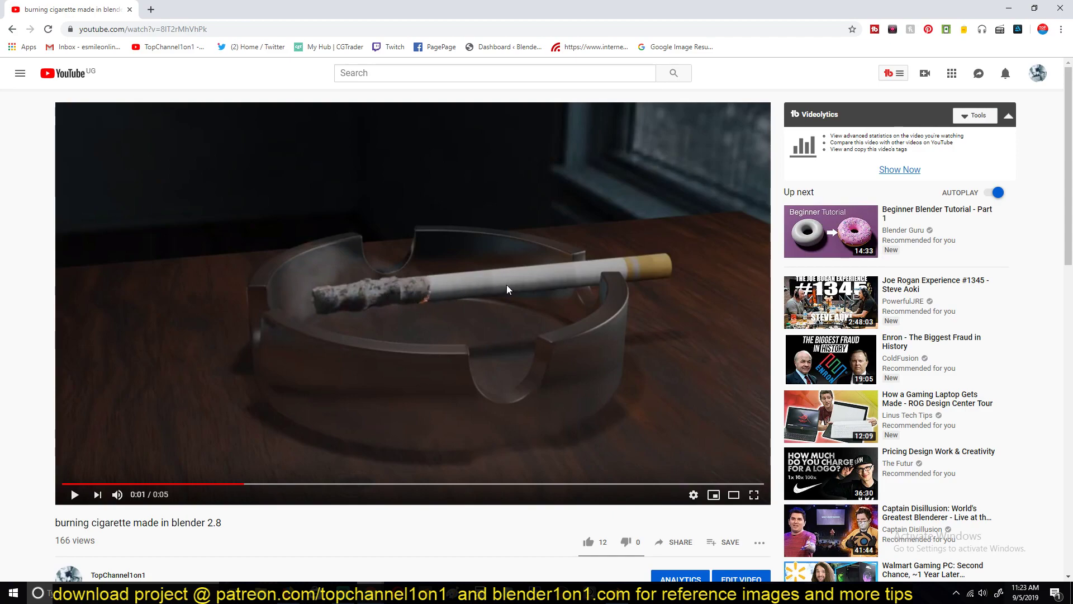
pyautogui.click(432, 304)
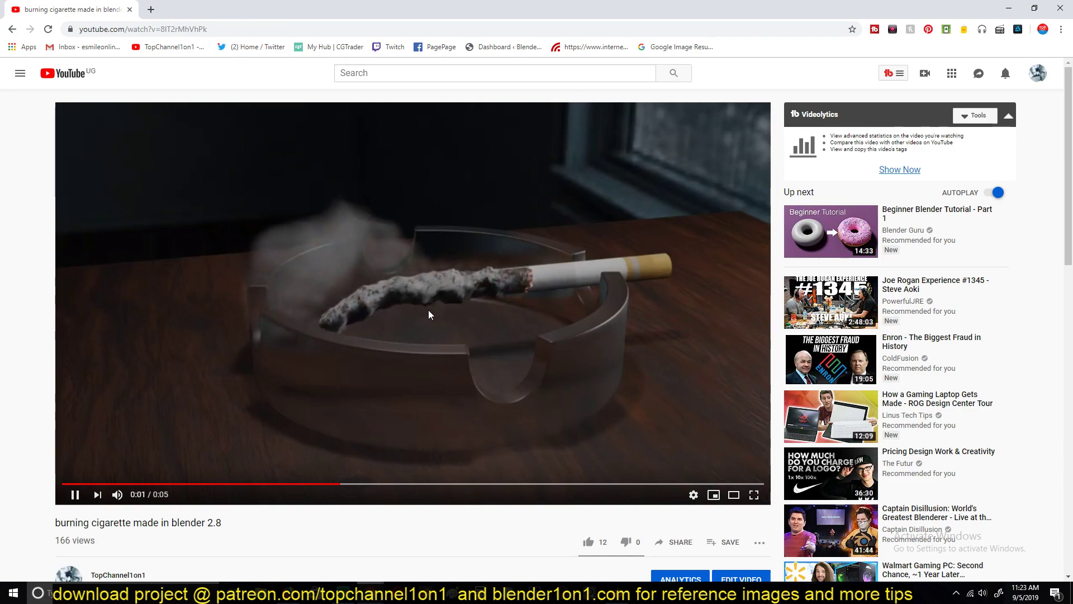
pyautogui.click(428, 309)
pyautogui.click(401, 307)
pyautogui.click(407, 282)
pyautogui.click(407, 293)
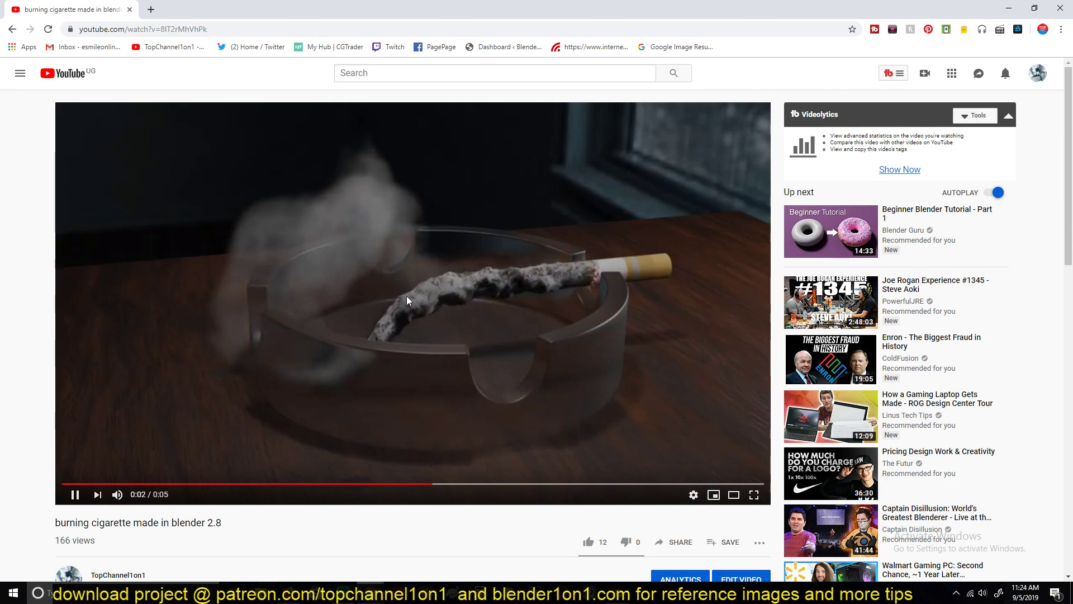
pyautogui.click(416, 303)
pyautogui.click(423, 313)
pyautogui.click(405, 270)
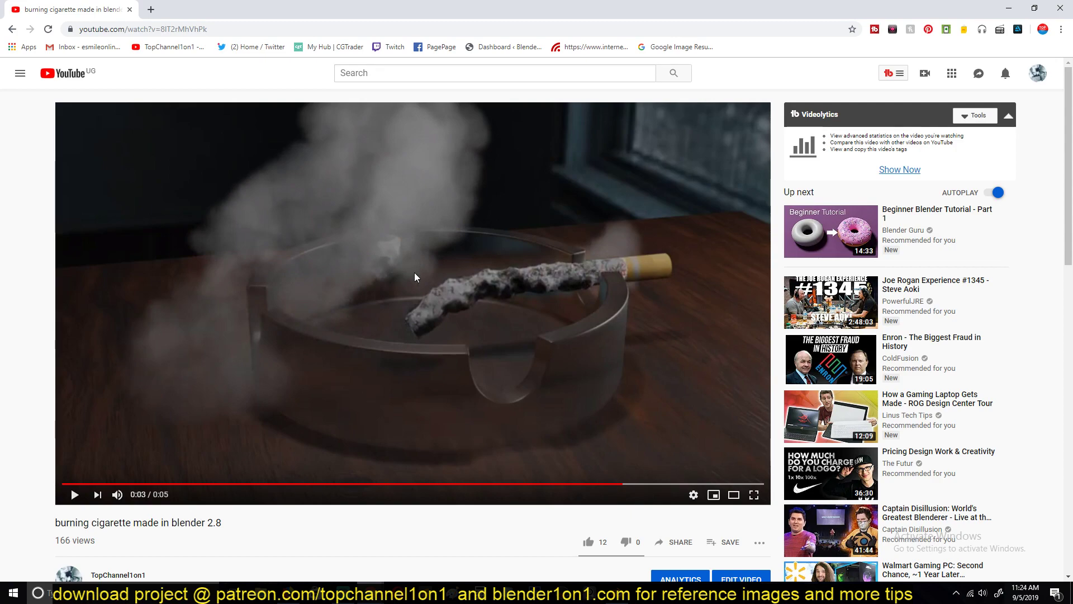
pyautogui.click(451, 289)
pyautogui.click(452, 289)
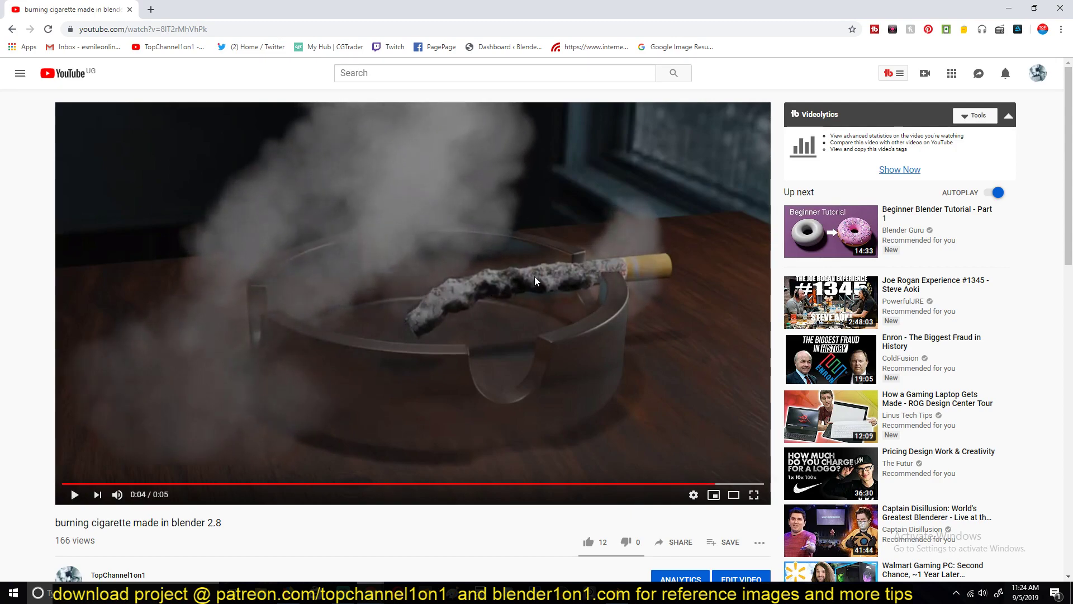
# - Seek the video back to 0:01 and play a short stretch to examine the drooping ash
pyautogui.click(330, 484)
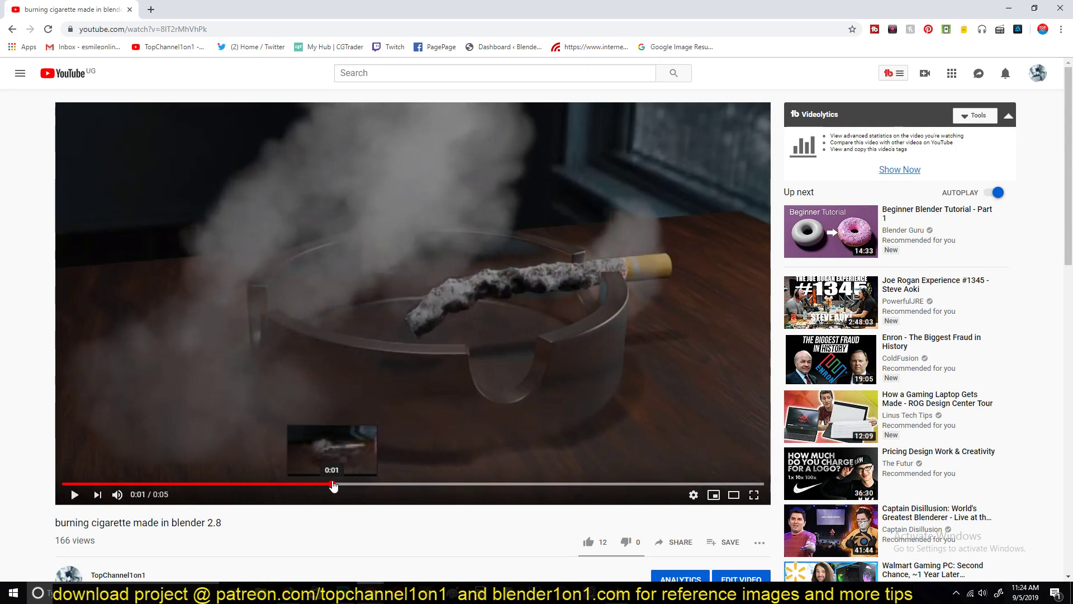
pyautogui.click(469, 329)
pyautogui.click(509, 325)
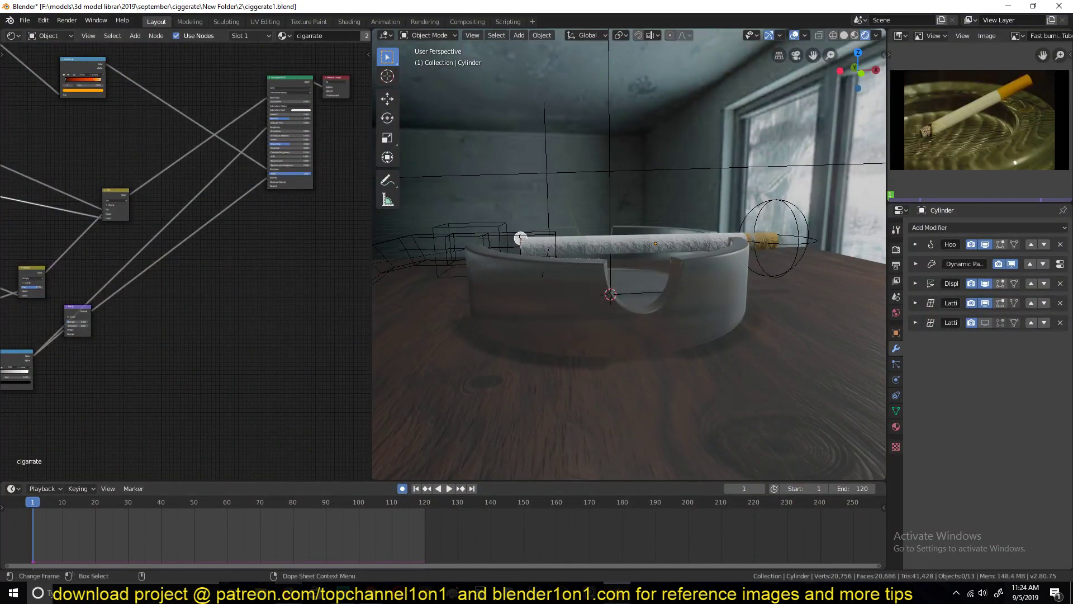
# - Inspect the ashtray scene in Blender, view the BlenderMoney channel's uploads in the browser, and return to Blender
pyautogui.moveTo(289, 594)
pyautogui.moveTo(510, 161); pyautogui.dragTo(599, 210, button='middle')
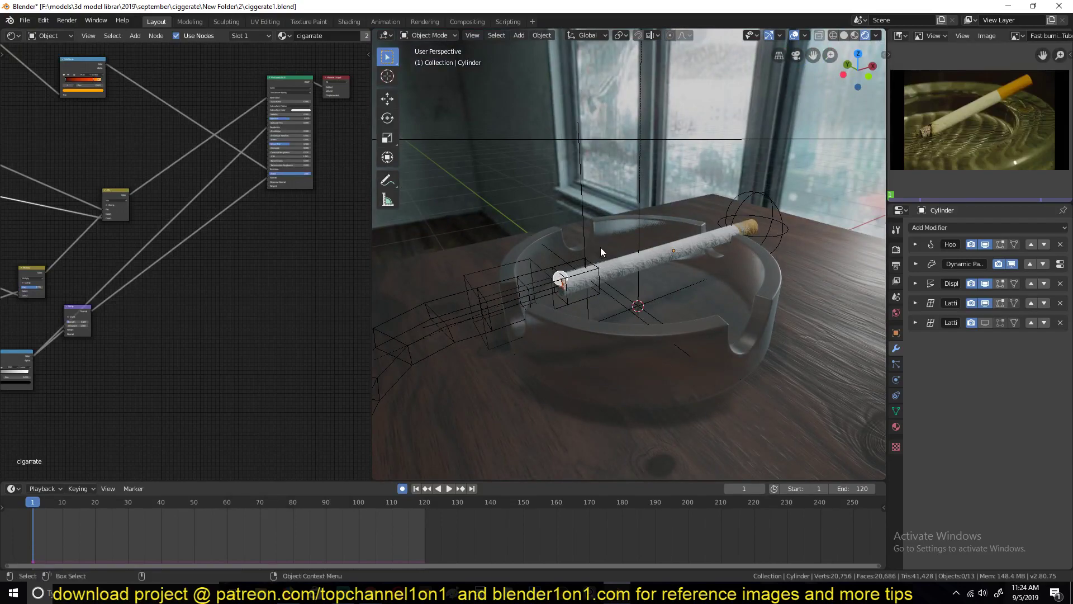
pyautogui.click(289, 593)
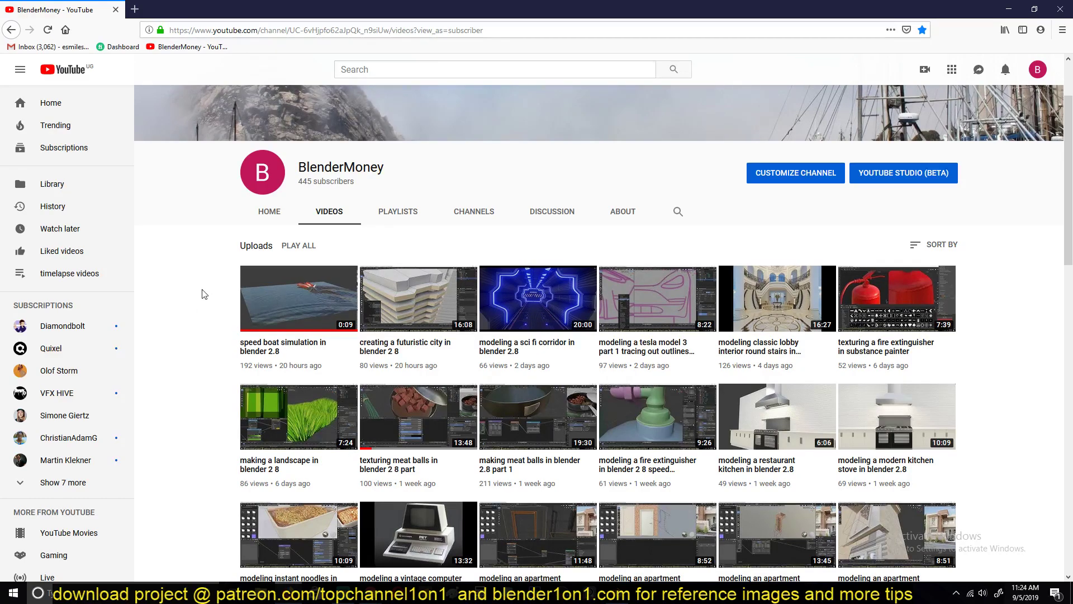
pyautogui.click(616, 591)
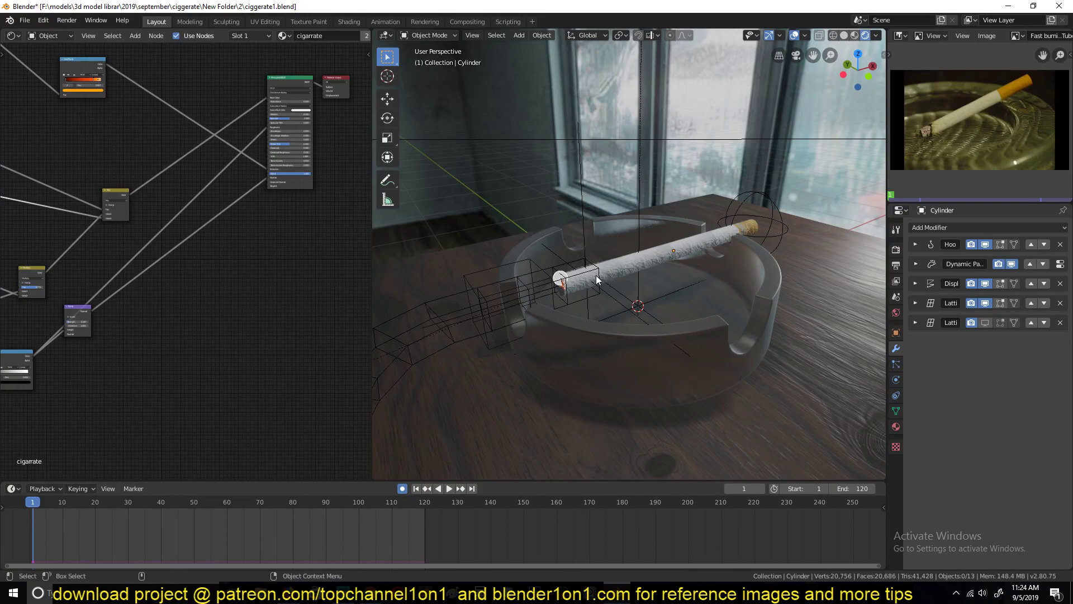
# - Widen the 3D viewport by narrowing the node editor, and switch the viewport to solid shading
pyautogui.scroll(4, 596, 275)
pyautogui.moveTo(596, 276)
pyautogui.mouseDown(button='middle')
pyautogui.moveTo(590, 263)
pyautogui.moveTo(608, 277)
pyautogui.mouseUp(button='middle')
pyautogui.scroll(-3, 589, 262)
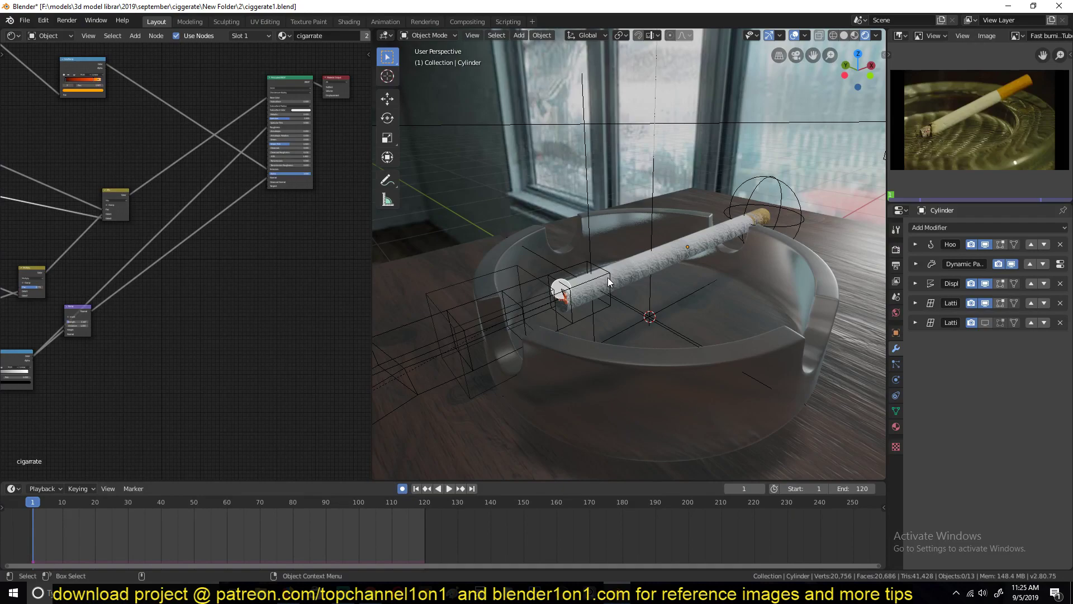
pyautogui.moveTo(608, 277); pyautogui.dragTo(582, 278, button='middle')
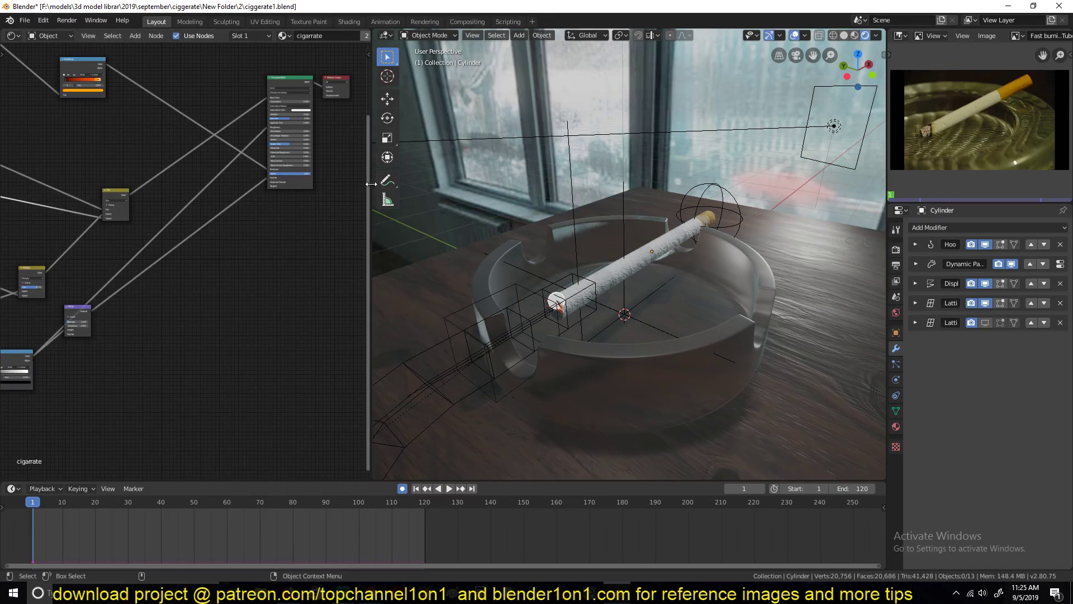
pyautogui.moveTo(372, 184); pyautogui.dragTo(275, 185)
pyautogui.moveTo(519, 227)
pyautogui.mouseDown(button='middle')
pyautogui.moveTo(426, 218)
pyautogui.moveTo(509, 216)
pyautogui.mouseUp(button='middle')
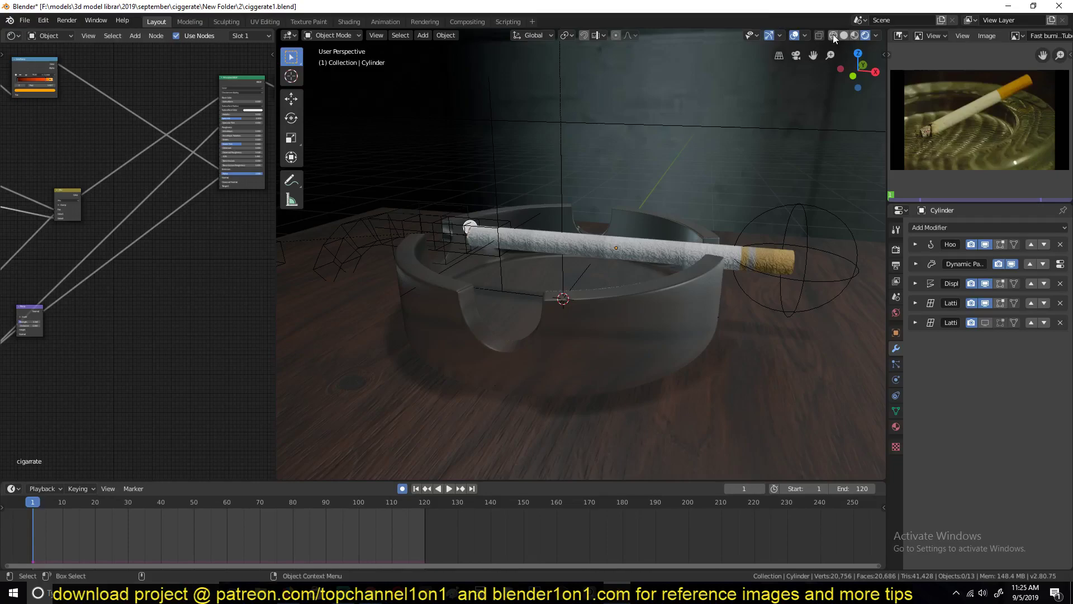
pyautogui.click(839, 35)
pyautogui.moveTo(771, 89)
pyautogui.mouseDown(button='middle')
pyautogui.moveTo(637, 180)
pyautogui.moveTo(676, 209)
pyautogui.mouseUp(button='middle')
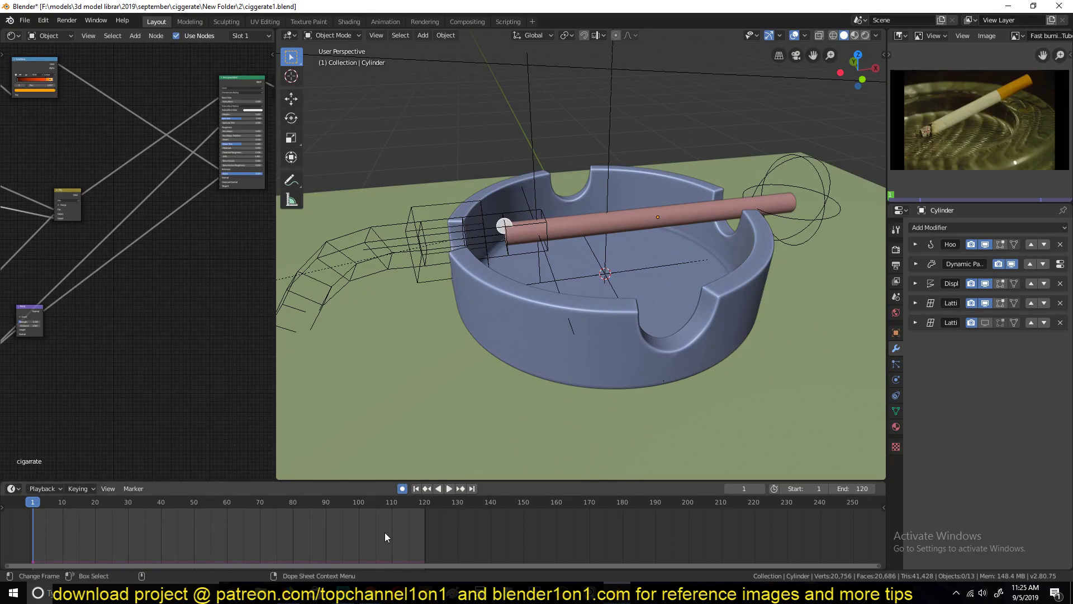
# - Switch to the browser and go from the YouTube video window to the Gmail inbox window
pyautogui.click(370, 594)
pyautogui.click(392, 550)
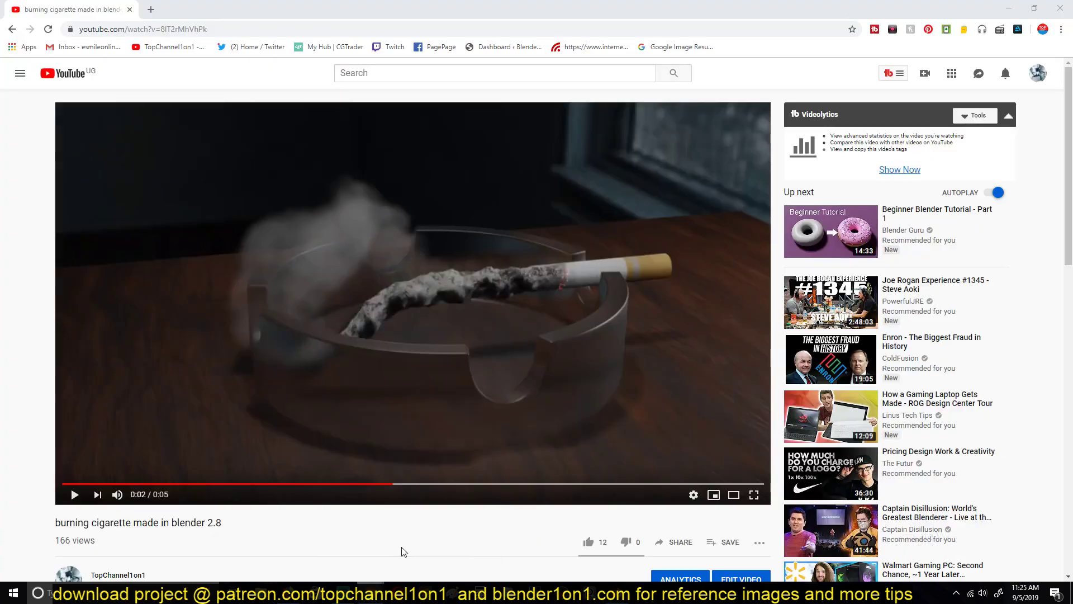
pyautogui.moveTo(370, 593)
pyautogui.click(317, 553)
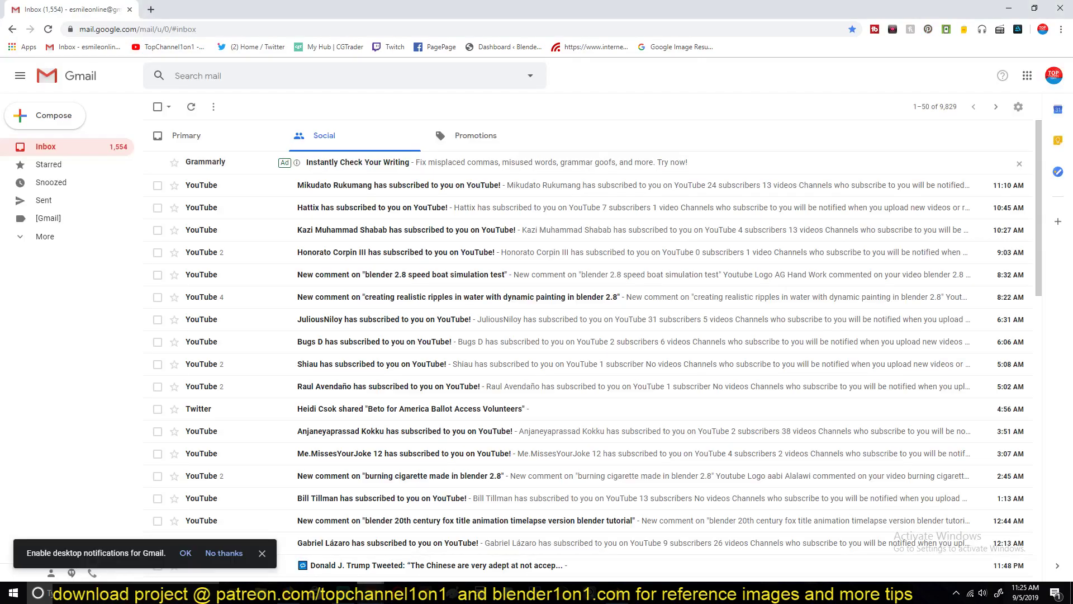
# - Minimize the Gmail window, return to Blender, and examine the cigarette cylinder's Dynamic Paint canvas settings
pyautogui.click(1009, 7)
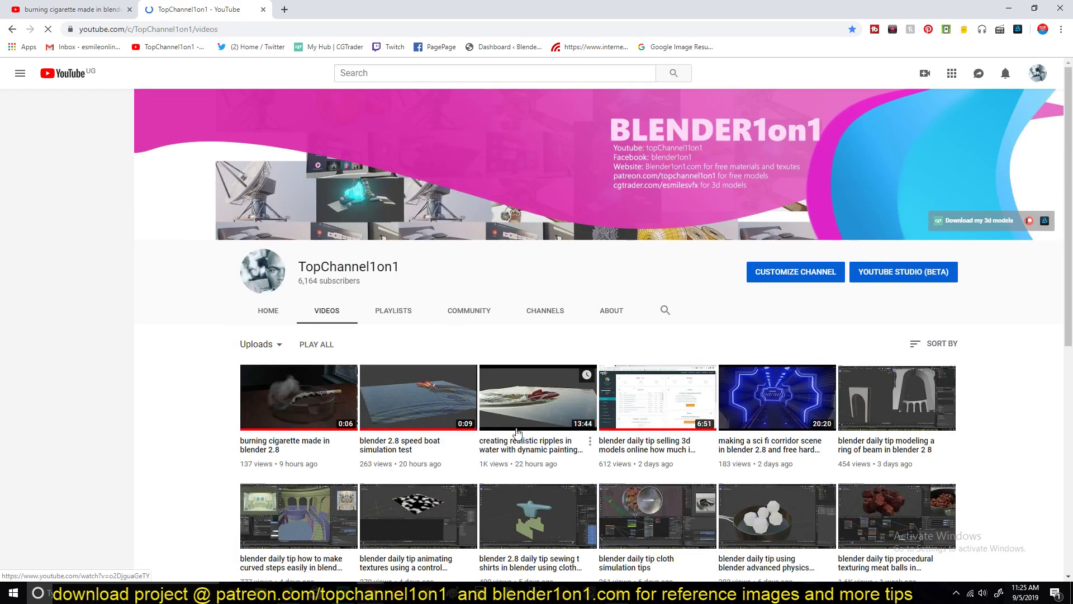
pyautogui.click(621, 593)
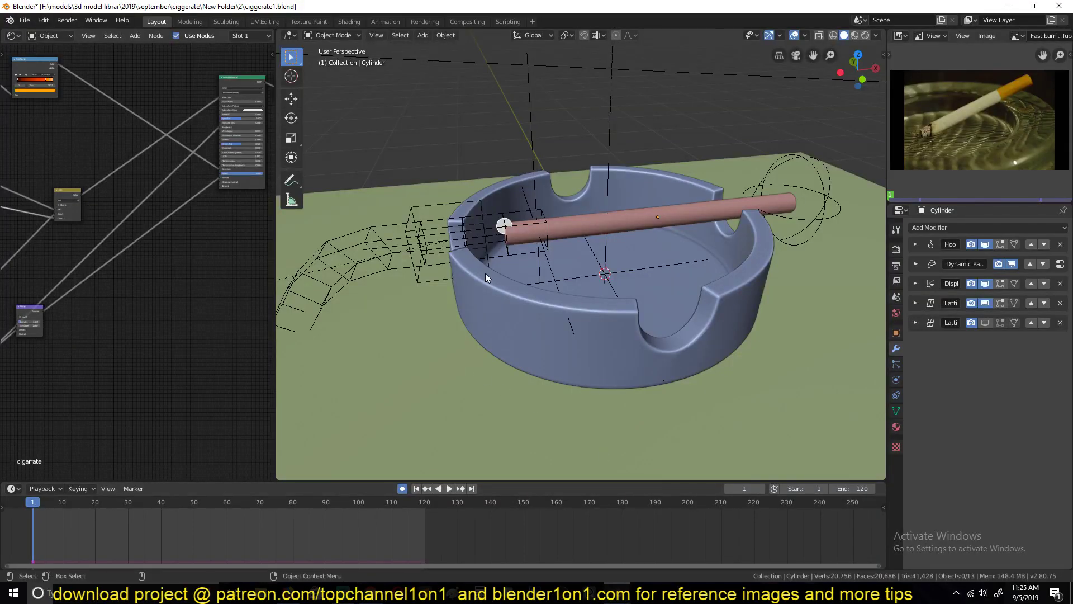
pyautogui.moveTo(579, 187); pyautogui.dragTo(601, 173, button='middle')
pyautogui.click(632, 235)
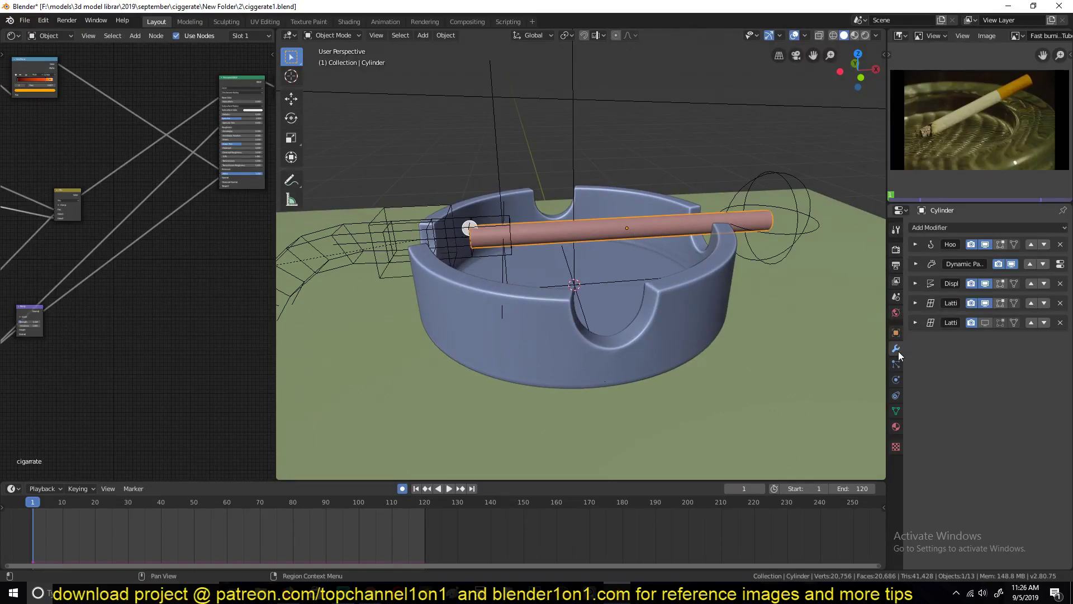
pyautogui.click(896, 380)
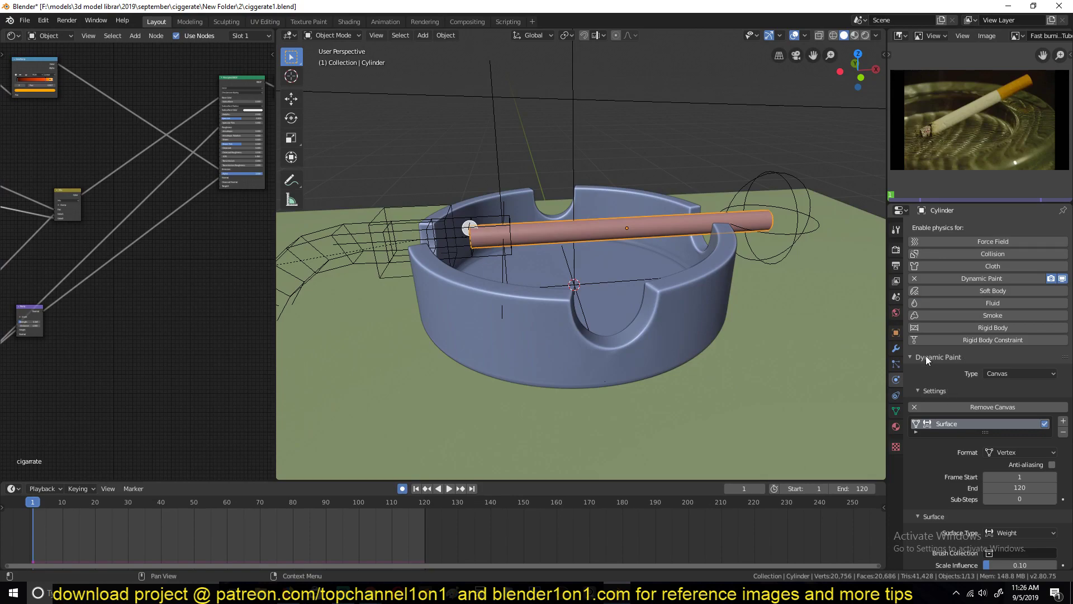
pyautogui.scroll(-2, 955, 359)
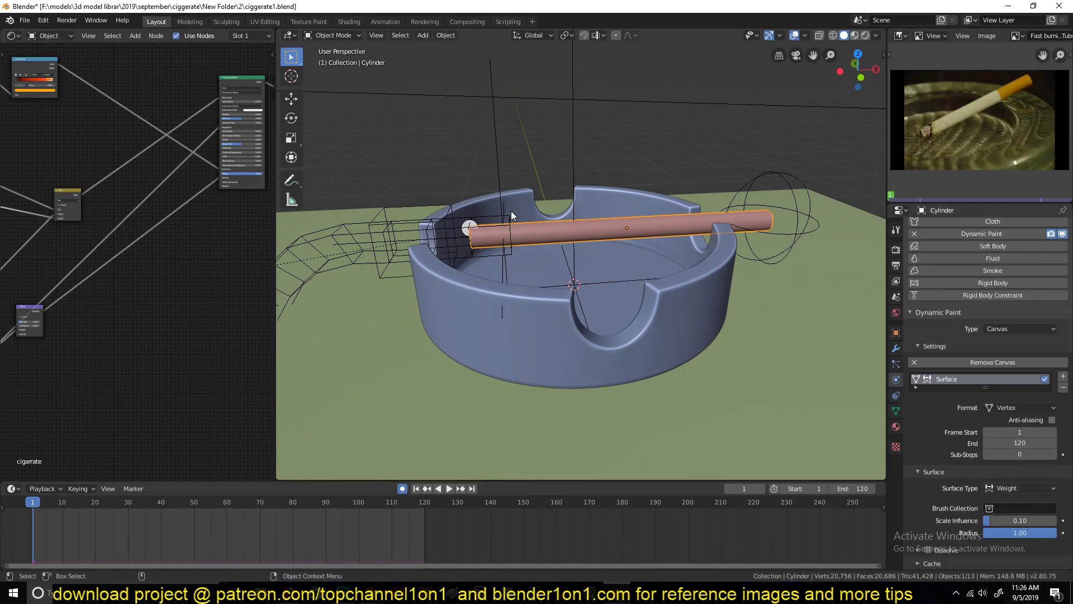
# - Set the viewport display of the wireframe cube at the cigarette's burning end to Textured
pyautogui.keyDown('shift'); pyautogui.moveTo(501, 214); pyautogui.dragTo(562, 204, button='middle'); pyautogui.keyUp('shift')
pyautogui.click(466, 198)
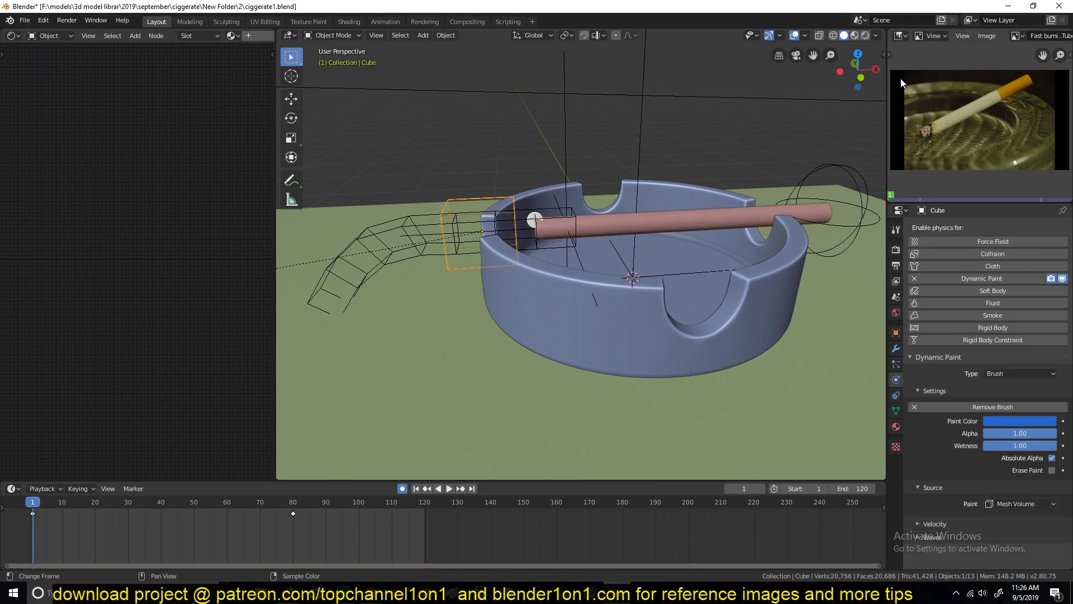
pyautogui.click(894, 332)
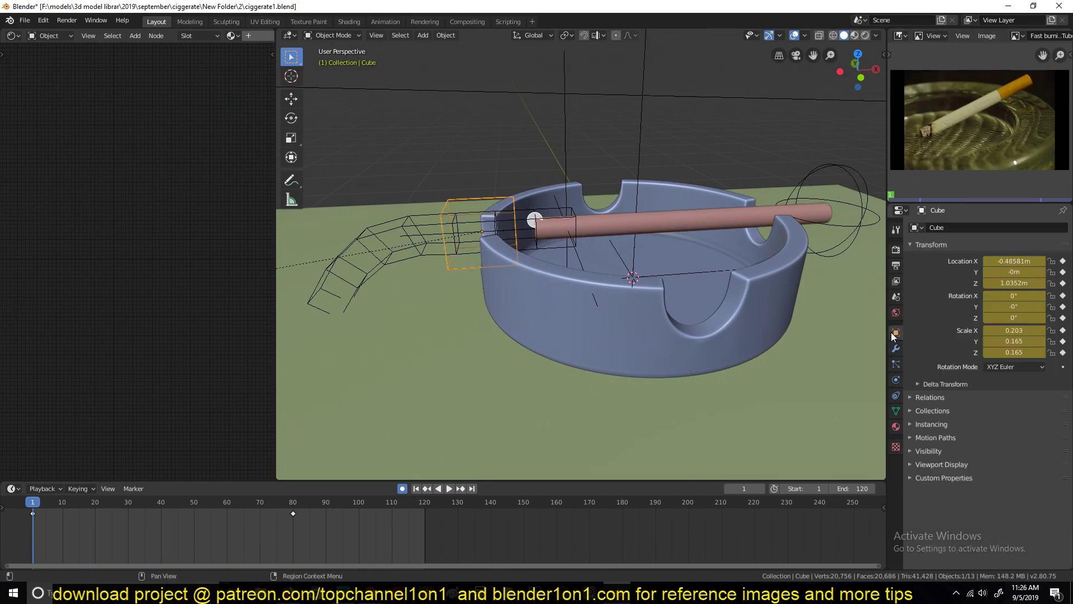
pyautogui.click(934, 449)
pyautogui.click(933, 456)
pyautogui.click(937, 465)
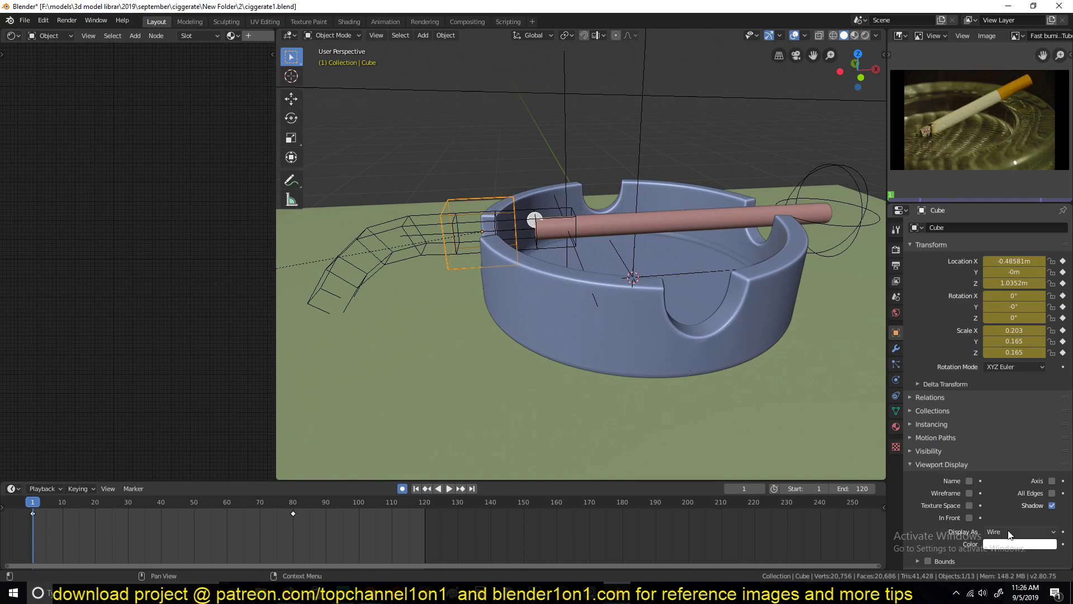
pyautogui.click(1011, 543)
pyautogui.click(1017, 526)
pyautogui.click(1015, 482)
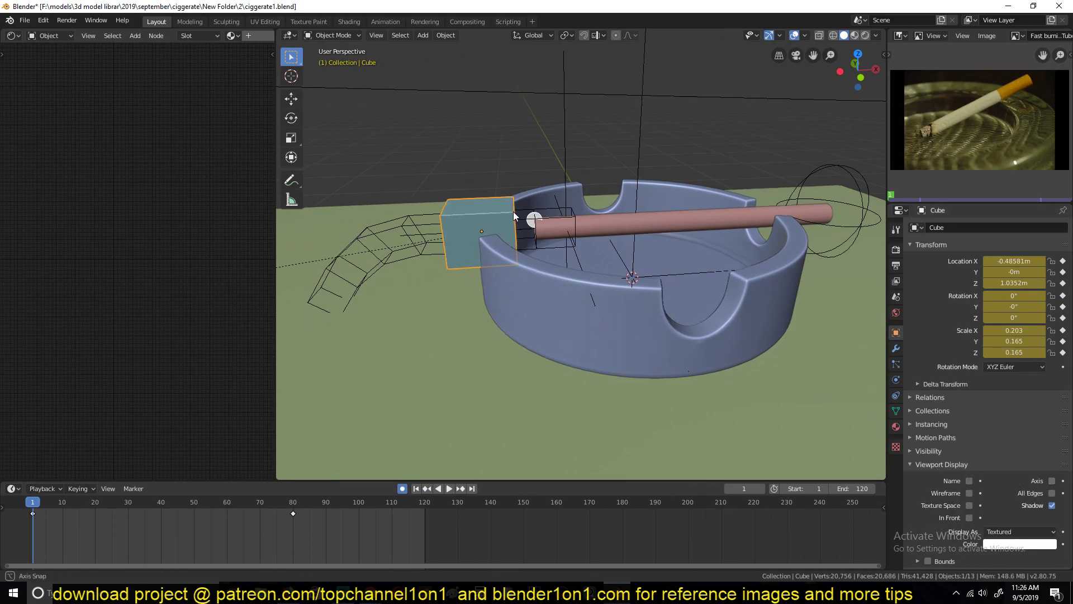
# - Examine the cube up close beside the cigarette tip and show its Dynamic Paint brush settings
pyautogui.moveTo(514, 212); pyautogui.dragTo(485, 205, button='middle')
pyautogui.scroll(4, 487, 201)
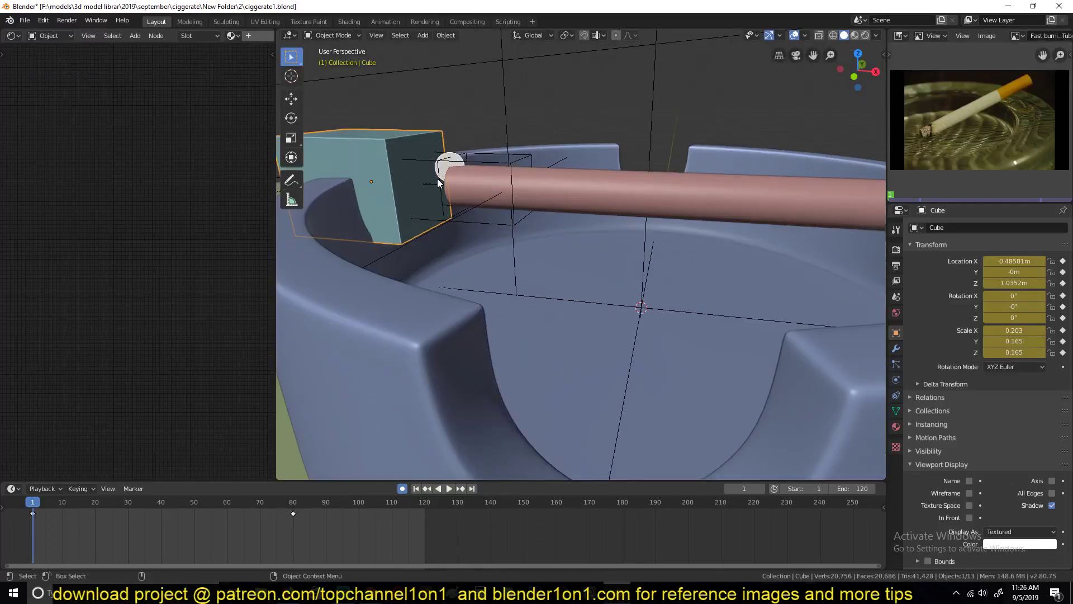
pyautogui.click(896, 251)
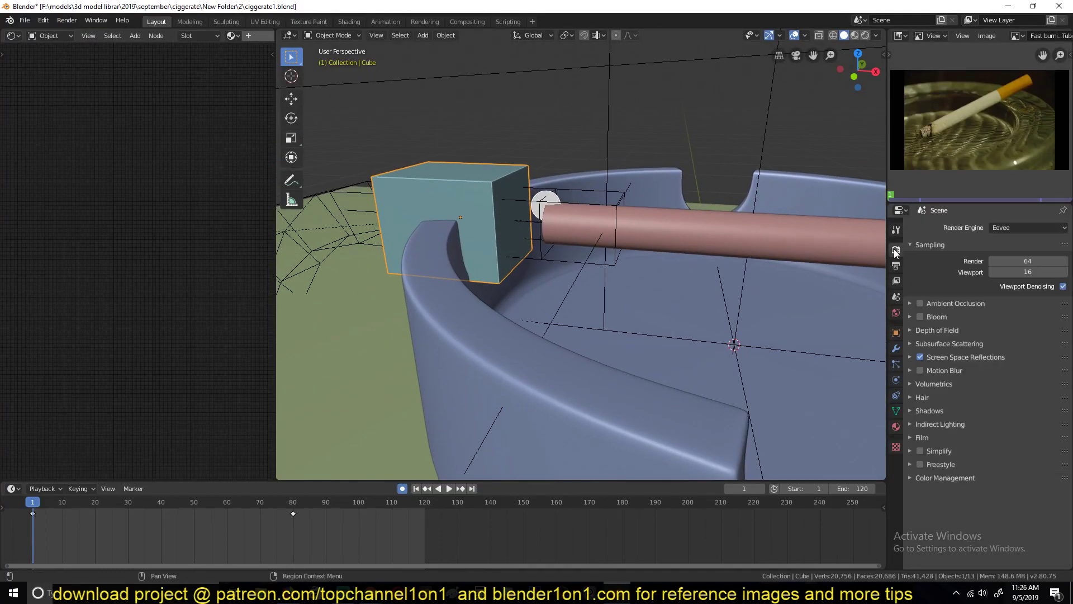
pyautogui.click(894, 232)
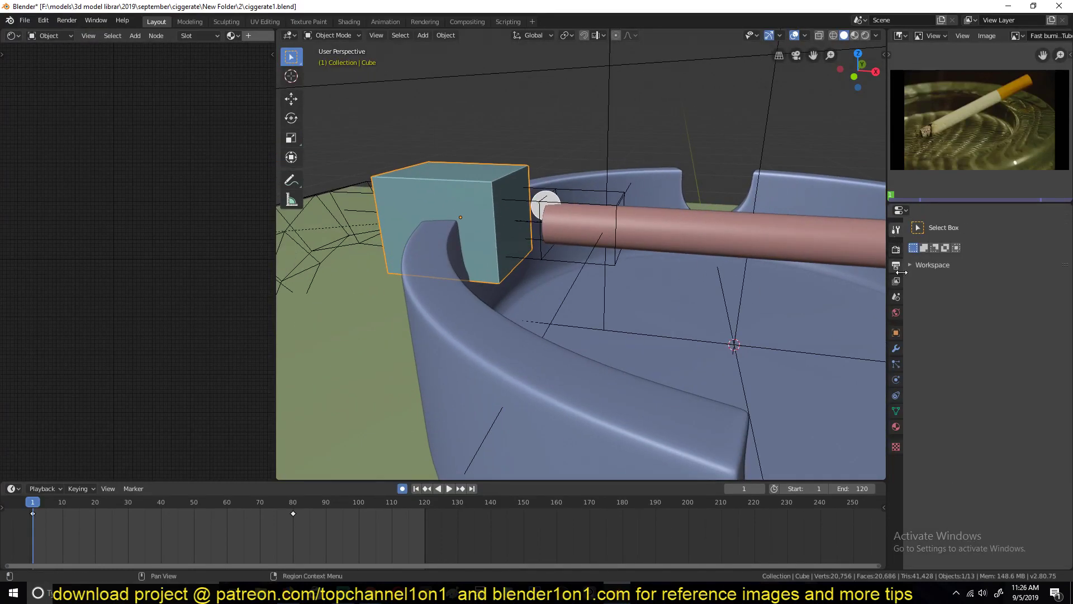
pyautogui.click(896, 364)
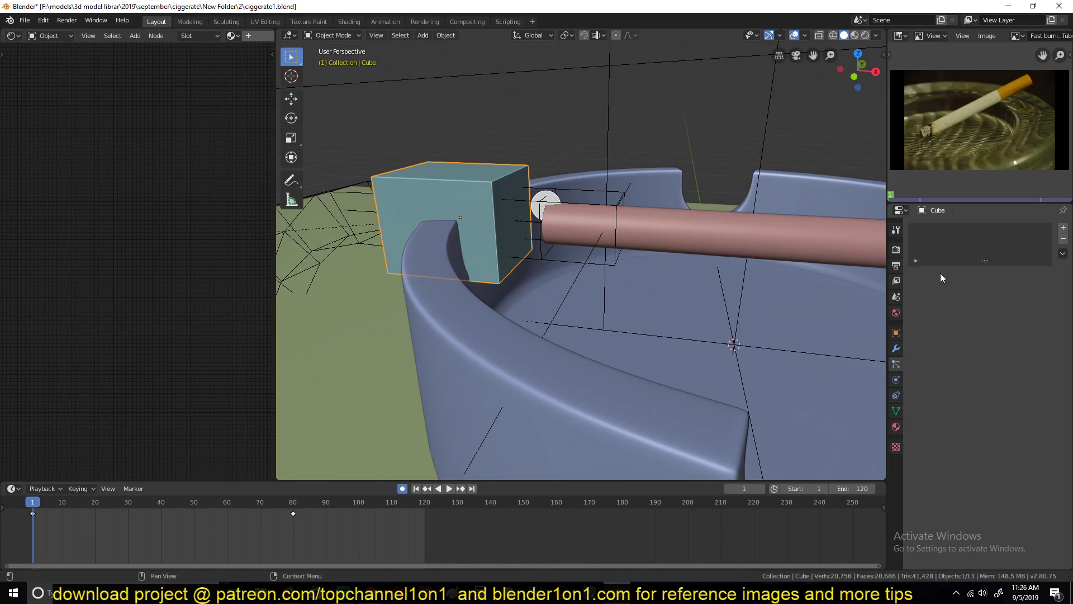
pyautogui.click(896, 379)
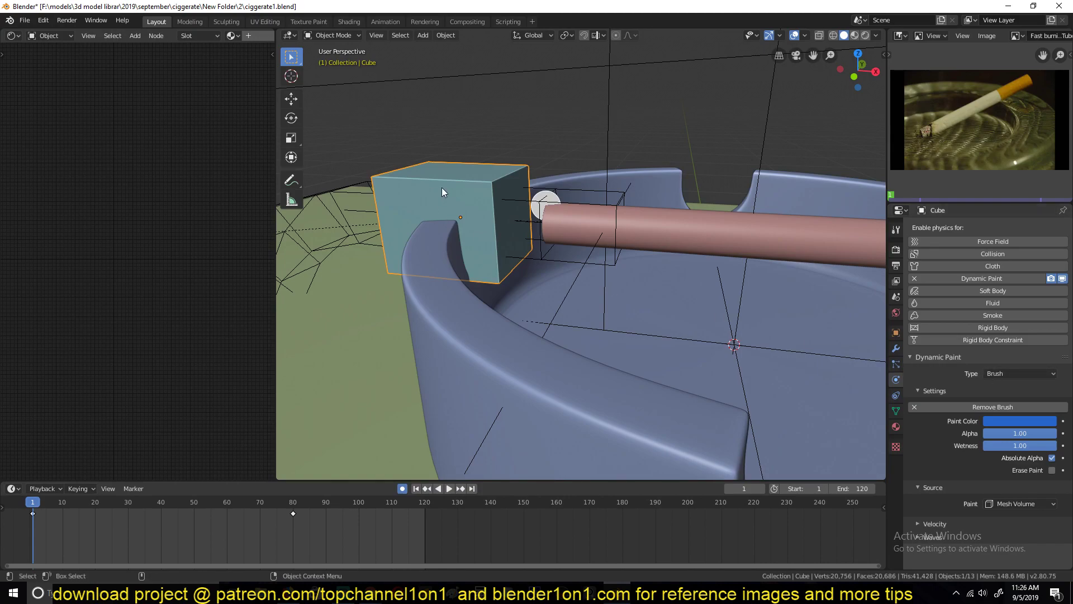
# - Select the cigarette cylinder to review its Dynamic Paint canvas settings and its position relative to the brush cube
pyautogui.keyDown('shift'); pyautogui.moveTo(545, 196); pyautogui.dragTo(422, 196, button='middle'); pyautogui.keyUp('shift')
pyautogui.scroll(-3, 486, 196)
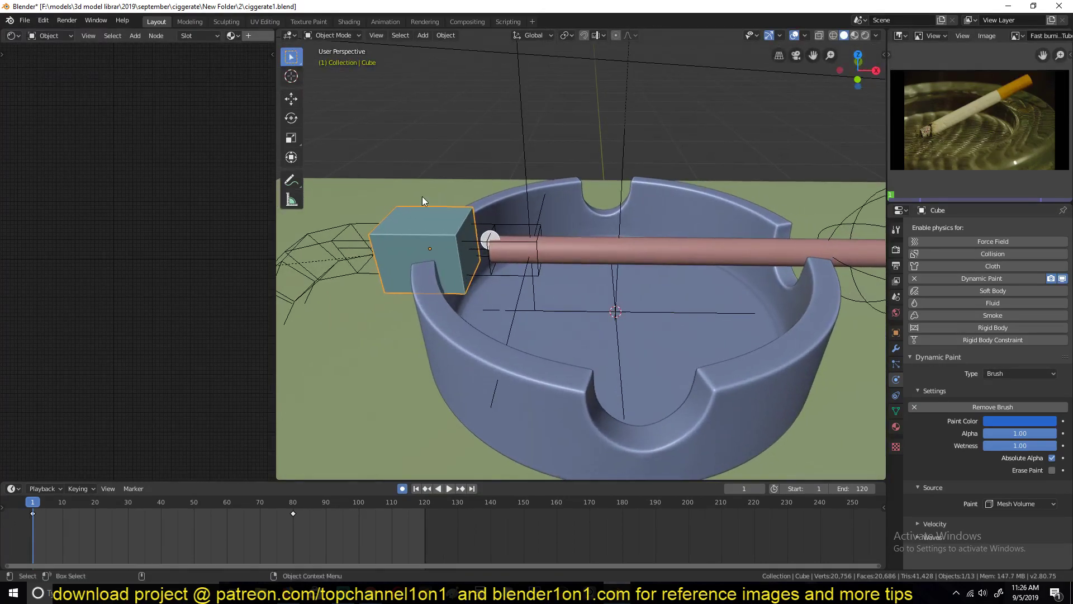
pyautogui.moveTo(591, 247); pyautogui.dragTo(545, 234, button='middle')
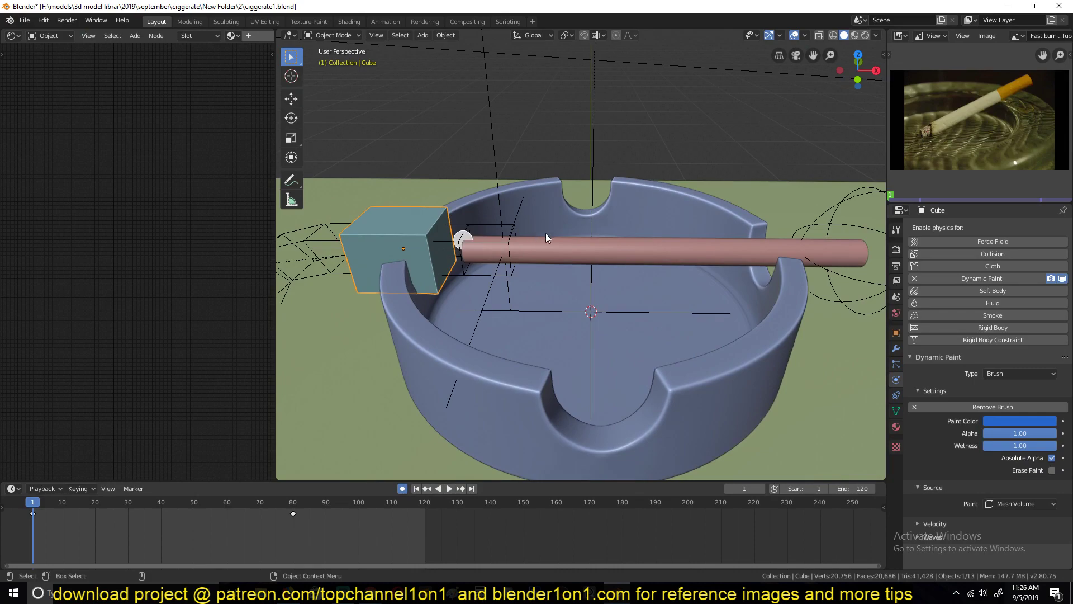
pyautogui.click(591, 253)
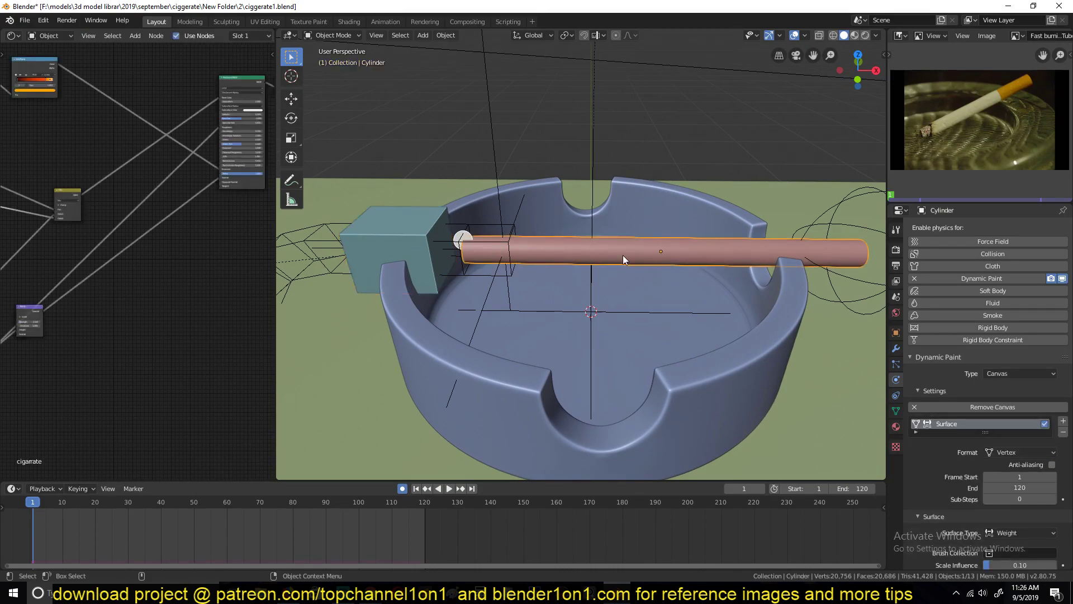
pyautogui.moveTo(562, 157); pyautogui.dragTo(584, 131, button='middle')
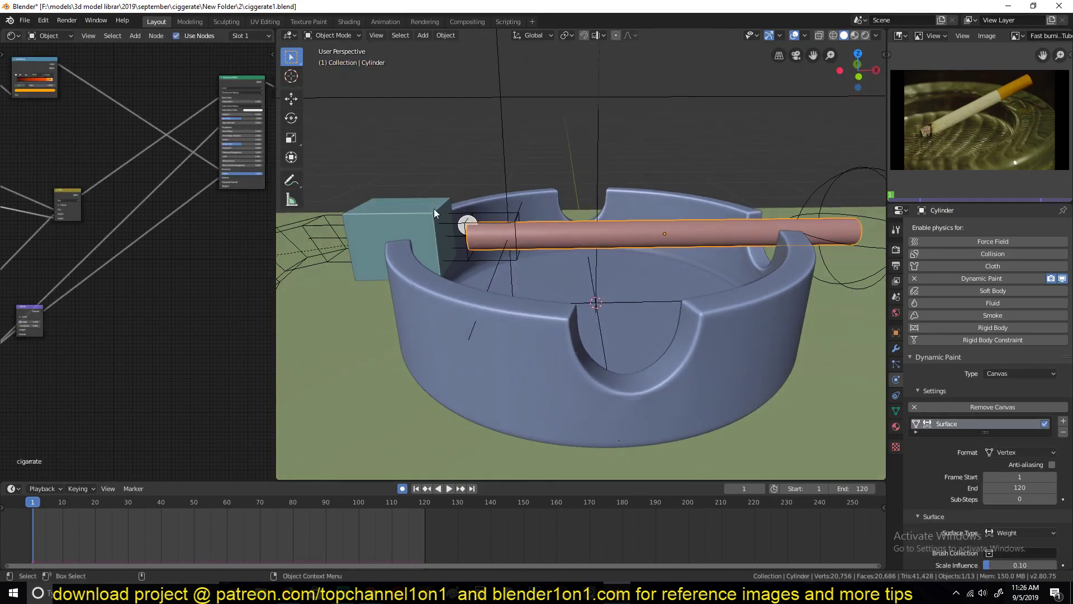
# - Set the brush cube's viewport display to Wire
pyautogui.click(435, 210)
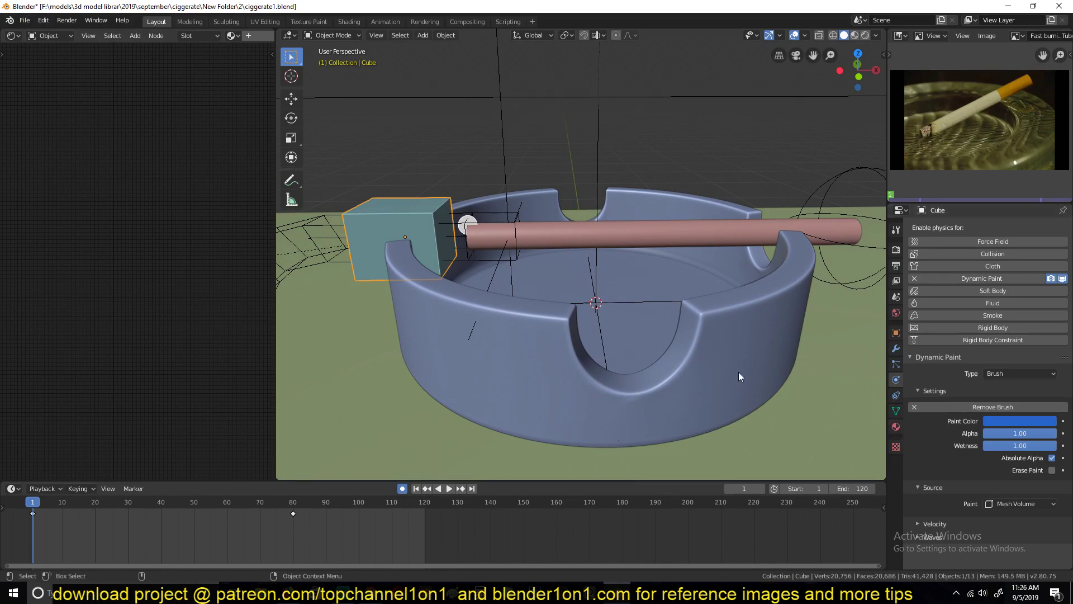
pyautogui.click(896, 333)
pyautogui.click(1009, 532)
pyautogui.click(1001, 506)
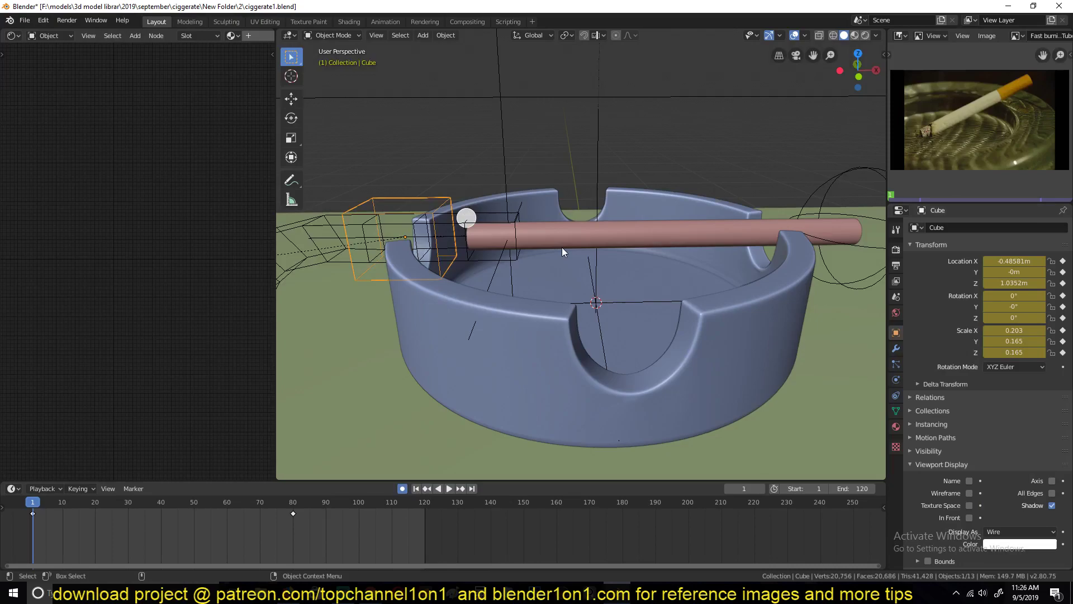
# - Select the cigarette cylinder and play the animation up to frame 42 to examine how the burnt section deforms
pyautogui.moveTo(562, 247)
pyautogui.mouseDown(button='middle')
pyautogui.moveTo(548, 258)
pyautogui.moveTo(581, 253)
pyautogui.mouseUp(button='middle')
pyautogui.moveTo(697, 237); pyautogui.dragTo(549, 253, button='middle')
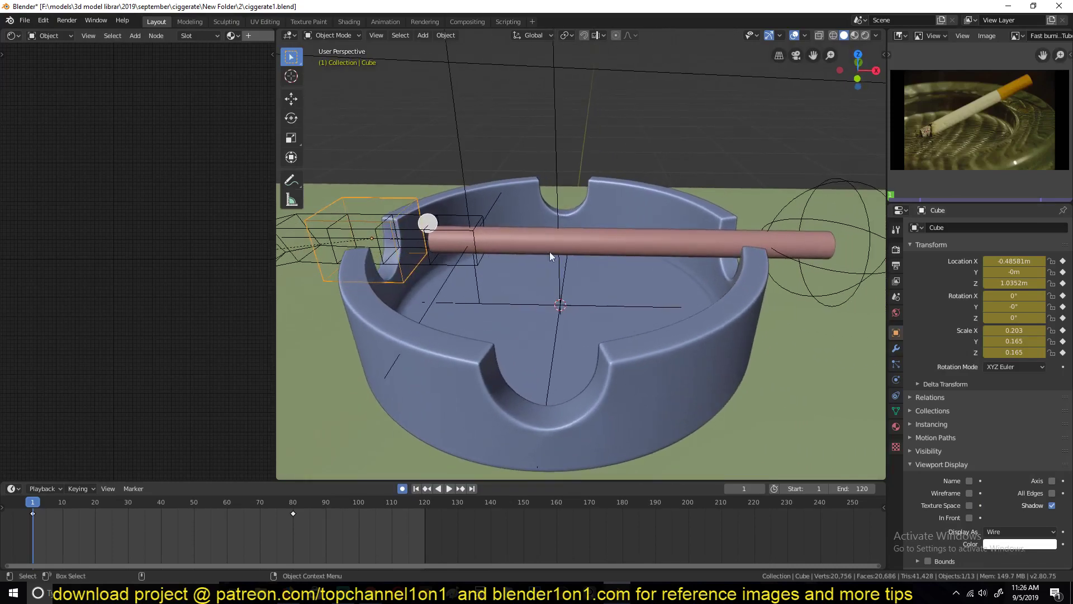
pyautogui.click(486, 242)
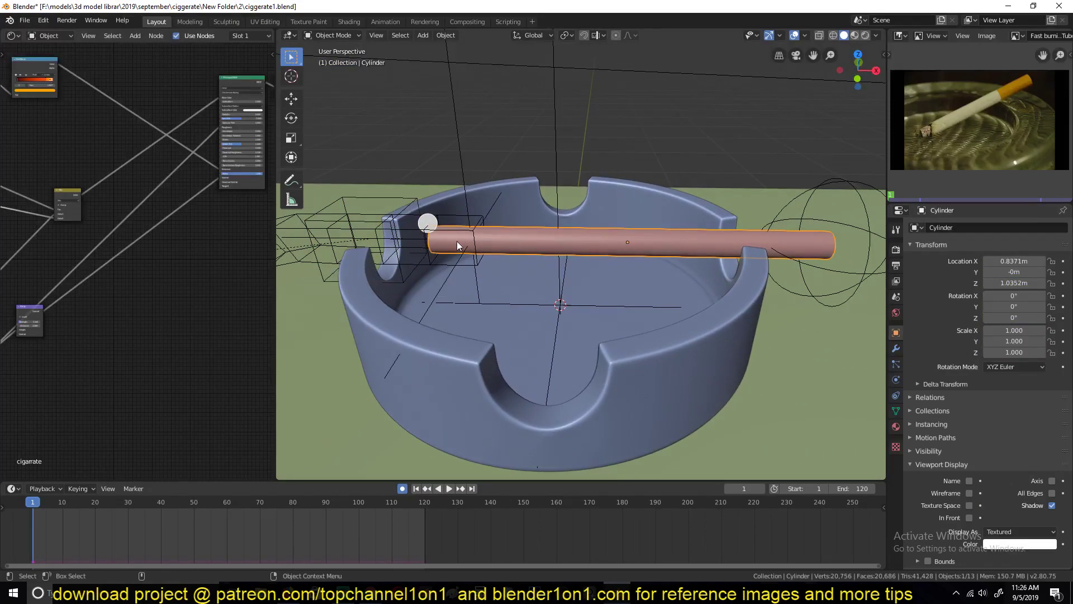
pyautogui.press('space')
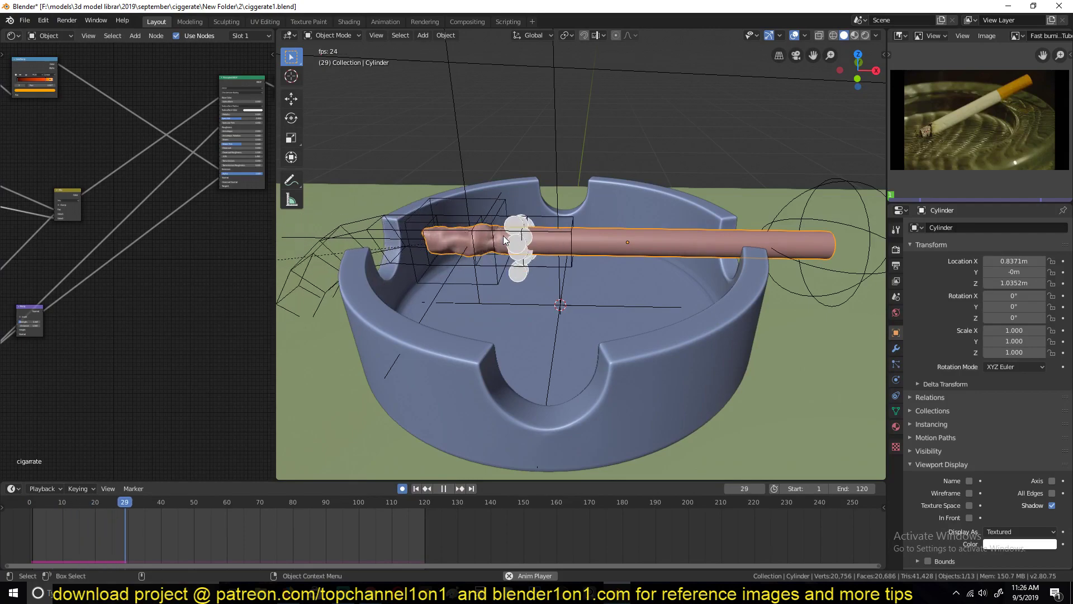
pyautogui.moveTo(472, 237); pyautogui.dragTo(499, 231, button='middle')
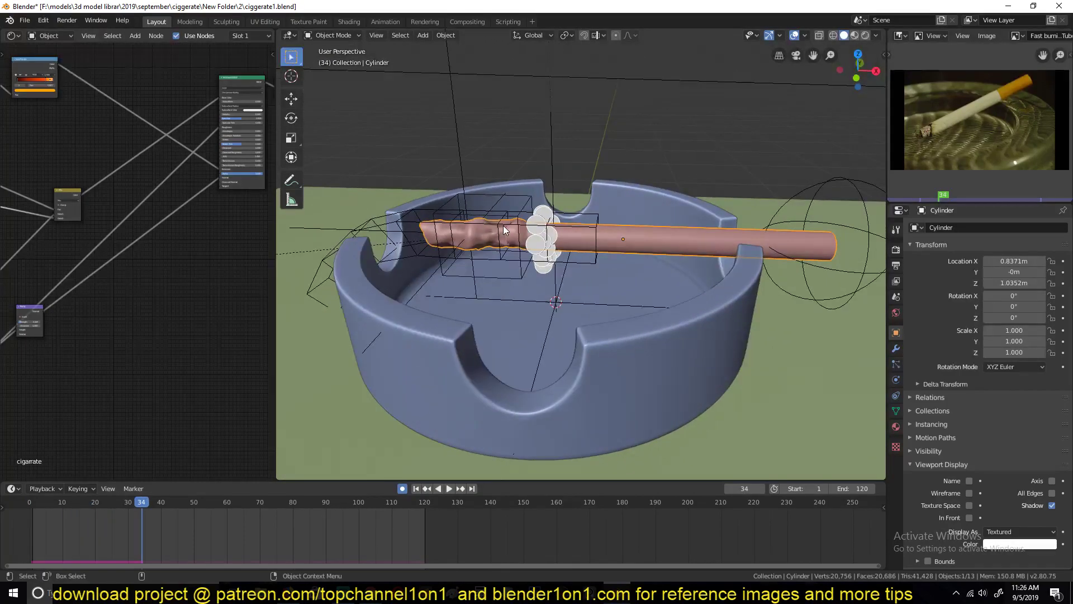
pyautogui.press('space')
pyautogui.press('space')
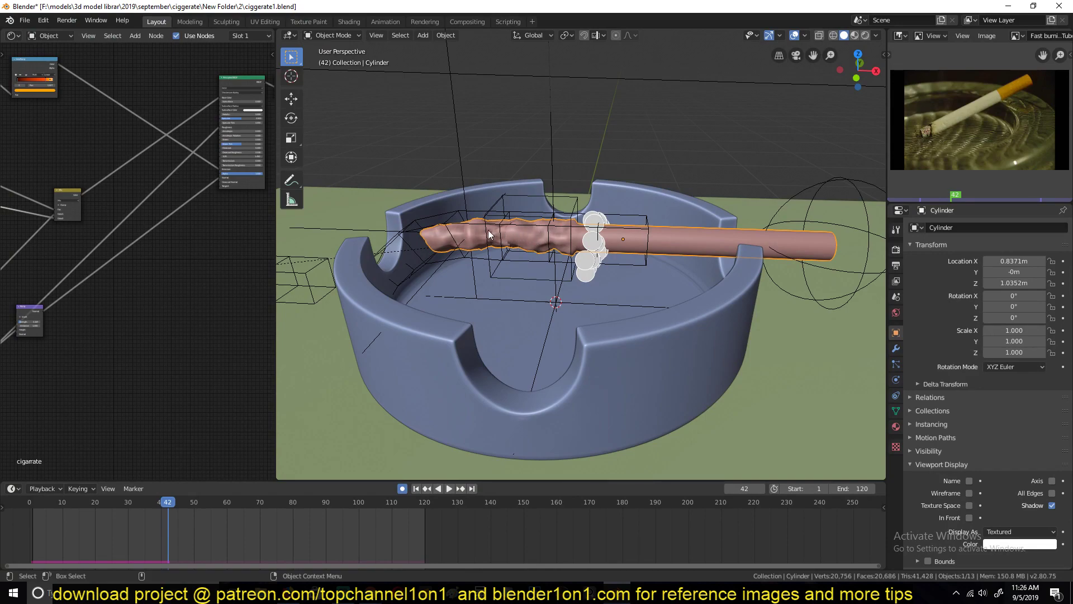
# - Check the cigarette's vertex groups, expand its Displace modifier, and unlink the modifier's texture
pyautogui.click(896, 411)
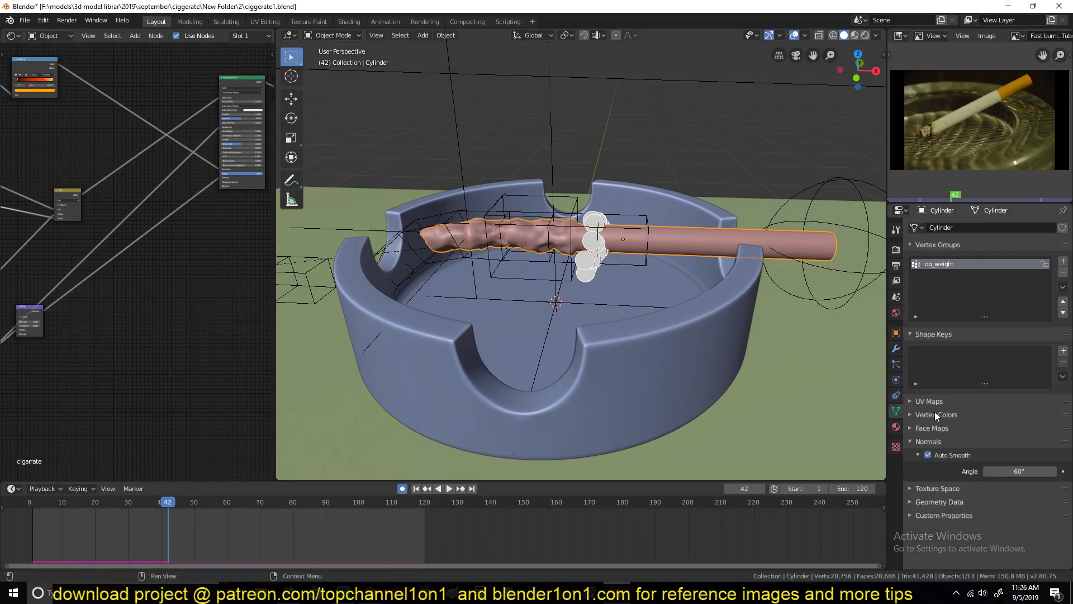
pyautogui.click(896, 349)
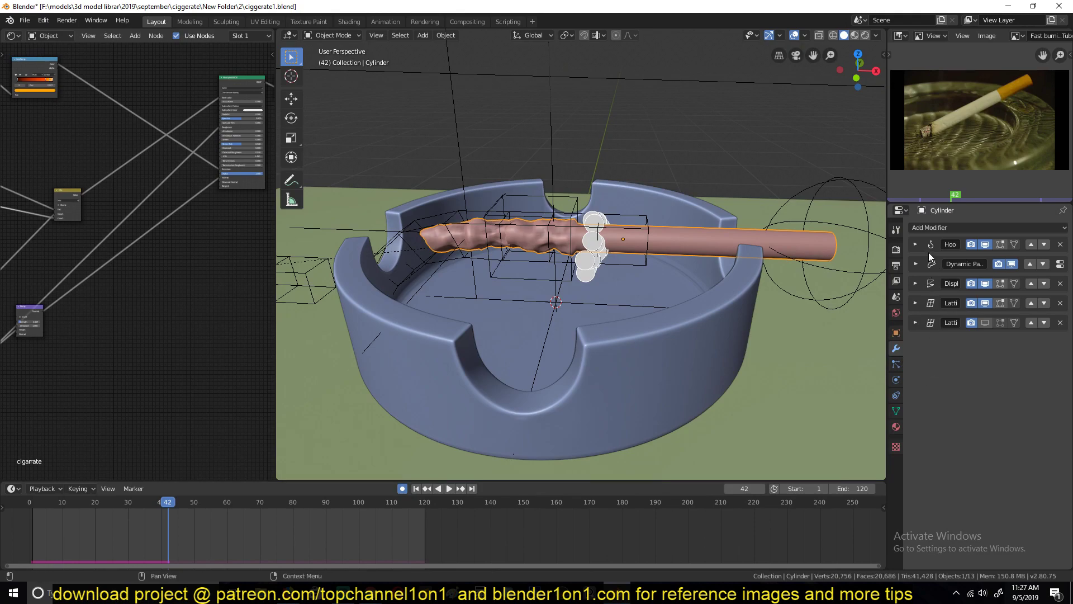
pyautogui.click(931, 283)
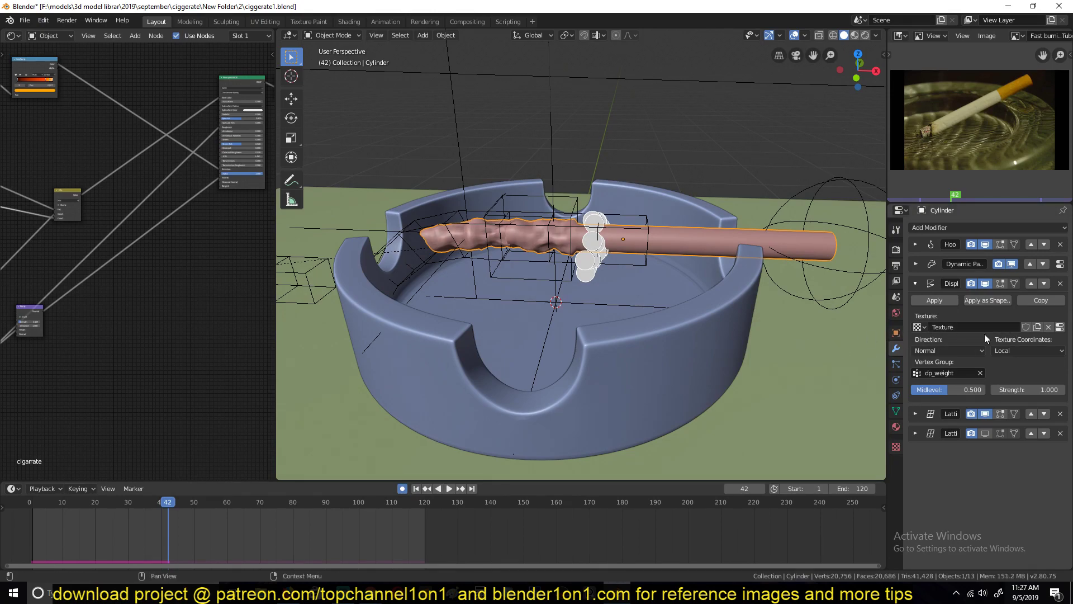
pyautogui.click(1049, 327)
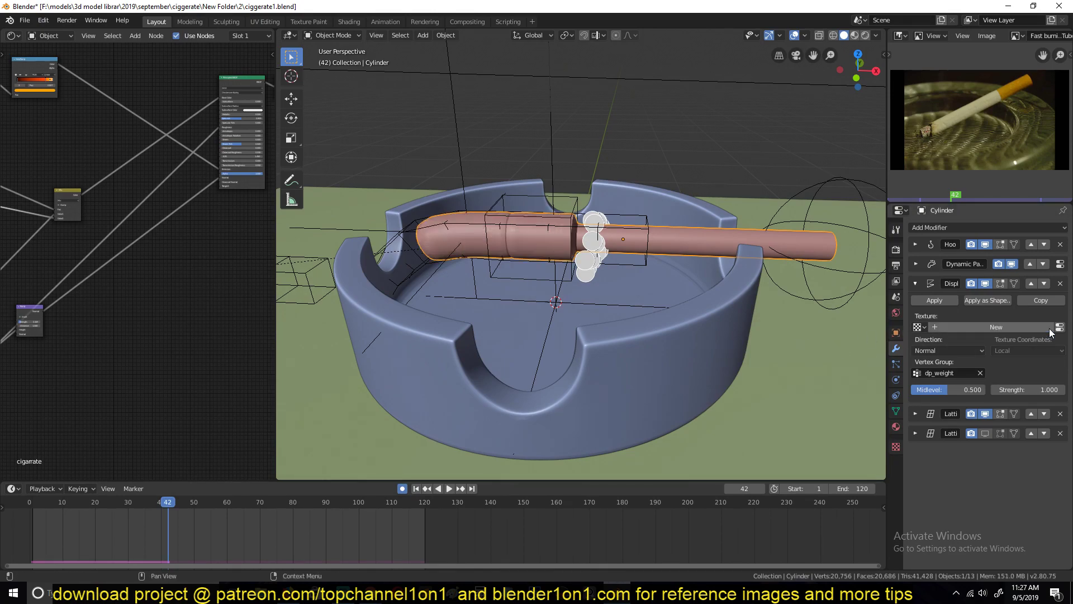
# - Play the animation from the first frame to frame 45 to examine the displacement without a texture
pyautogui.click(31, 535)
pyautogui.press('space')
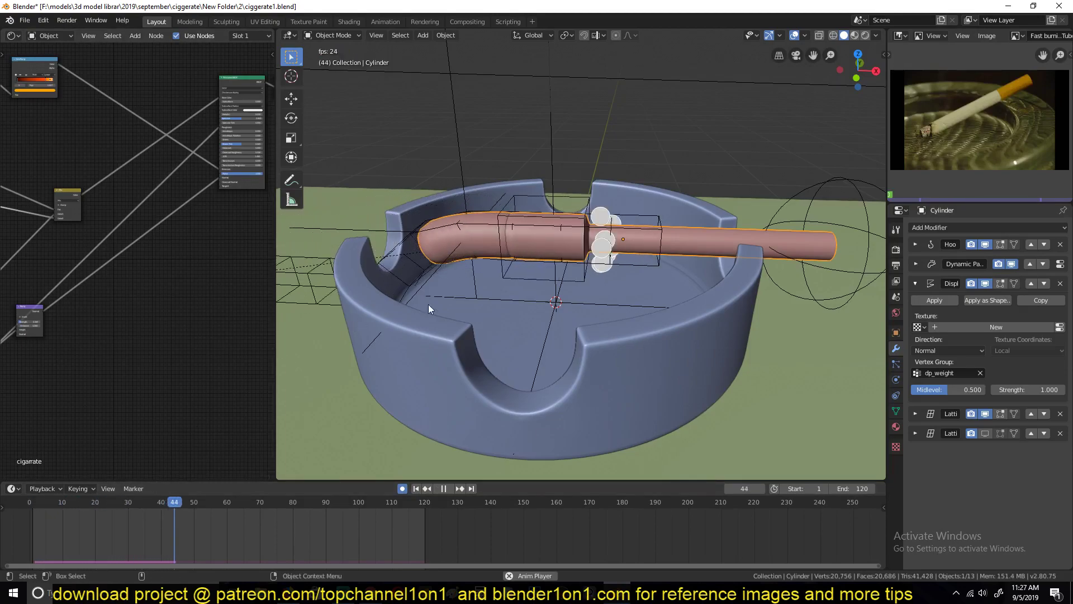
pyautogui.press('space')
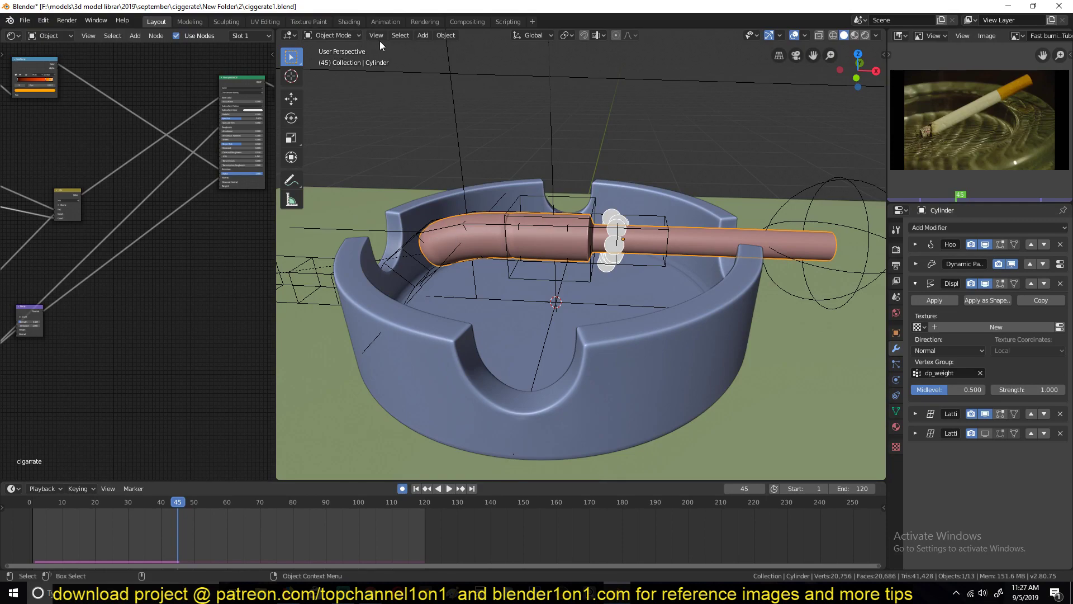
# - Play the animation with the cigarette in Weight Paint mode to examine its weights, and return to Object Mode
pyautogui.click(328, 35)
pyautogui.click(335, 35)
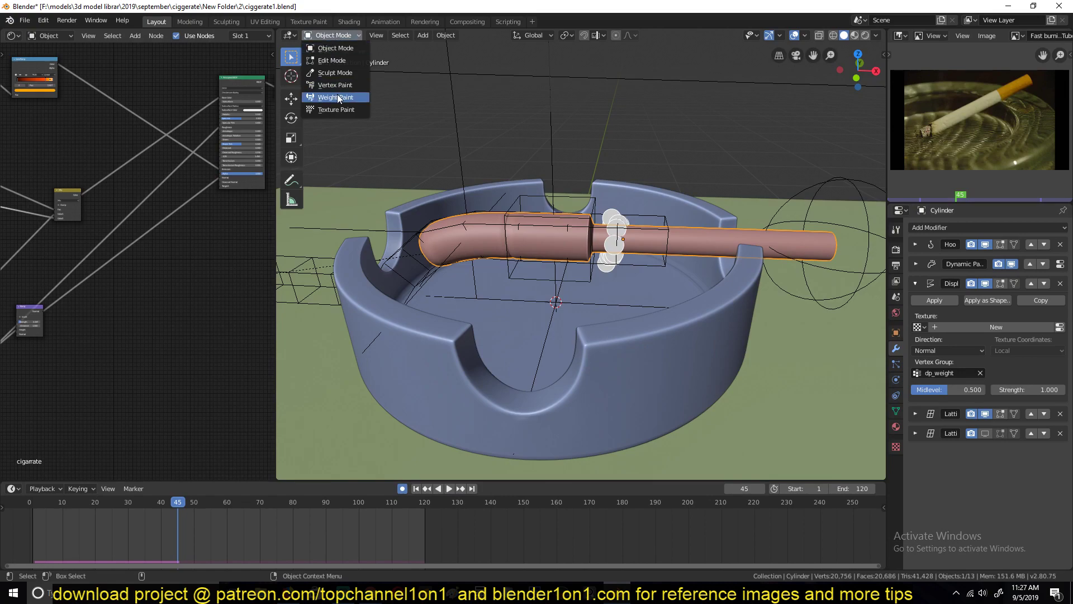
pyautogui.click(337, 97)
pyautogui.moveTo(640, 296)
pyautogui.mouseDown(button='middle')
pyautogui.moveTo(714, 290)
pyautogui.moveTo(631, 287)
pyautogui.mouseUp(button='middle')
pyautogui.press('space')
pyautogui.press('space')
pyautogui.click(334, 35)
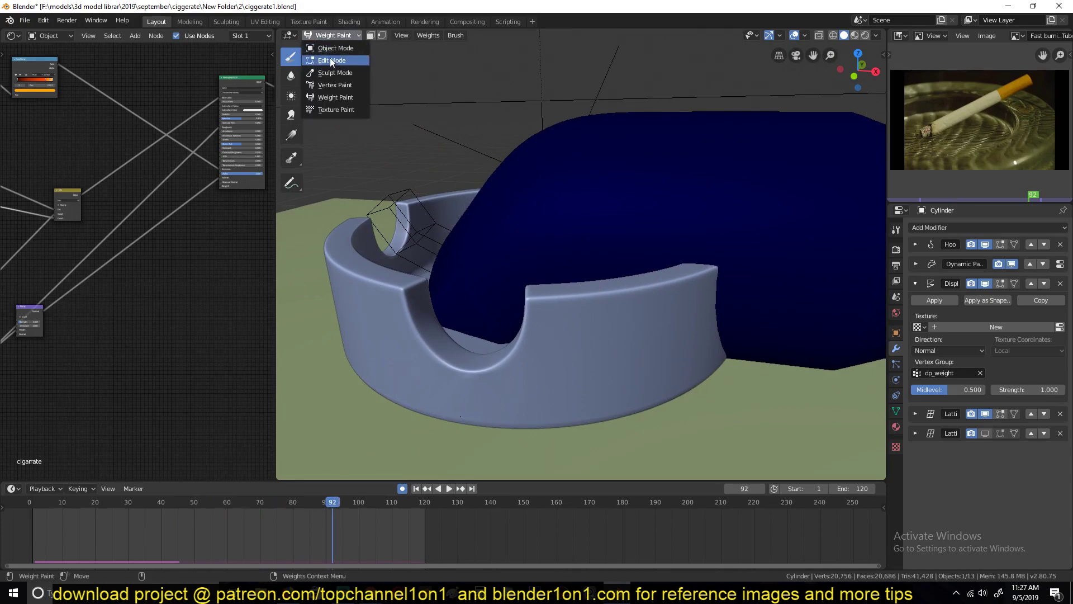
pyautogui.click(333, 47)
# - Go to frame 117 and play the looping animation on to frame 19 to examine the cigarette without a displacement texture
pyautogui.click(415, 520)
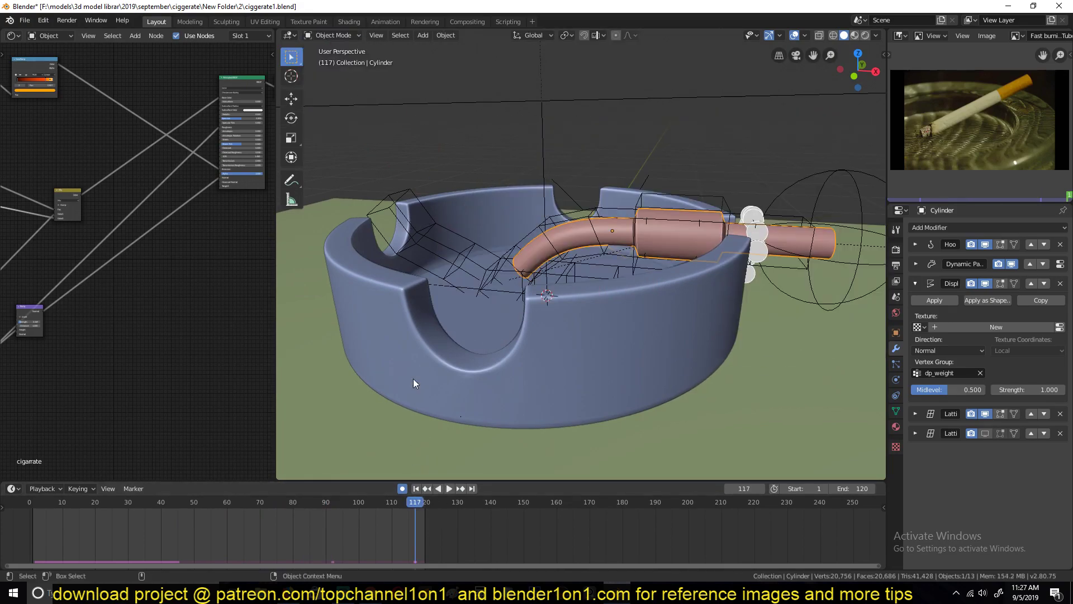
pyautogui.press('space')
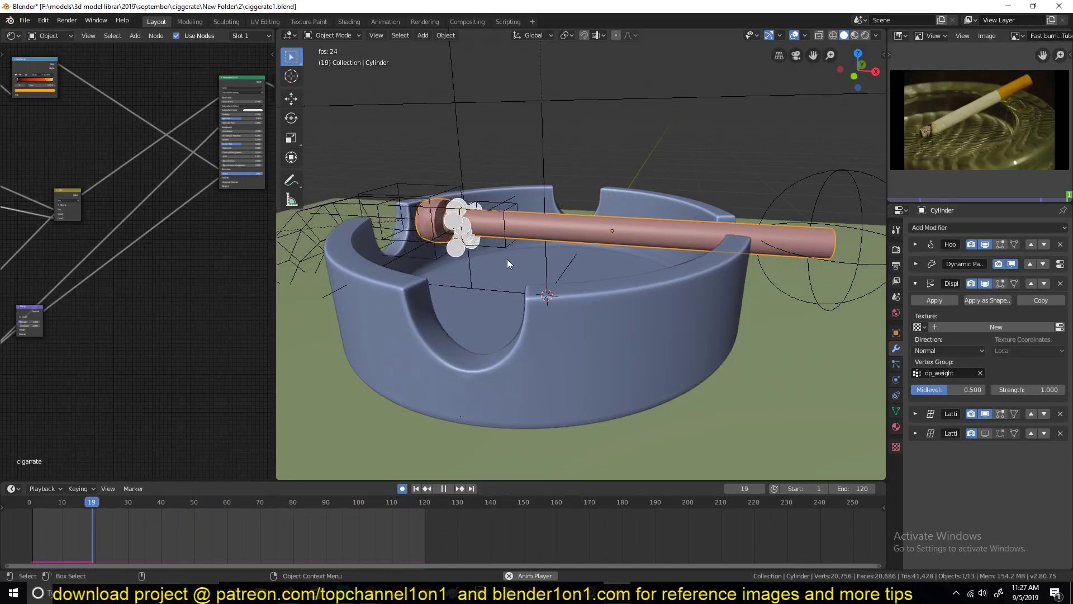
pyautogui.press('space')
# - Assign the existing "Texture" to the cigarette's Displace modifier, check it with playback stopped at frame 7, and collapse the modifier
pyautogui.click(925, 326)
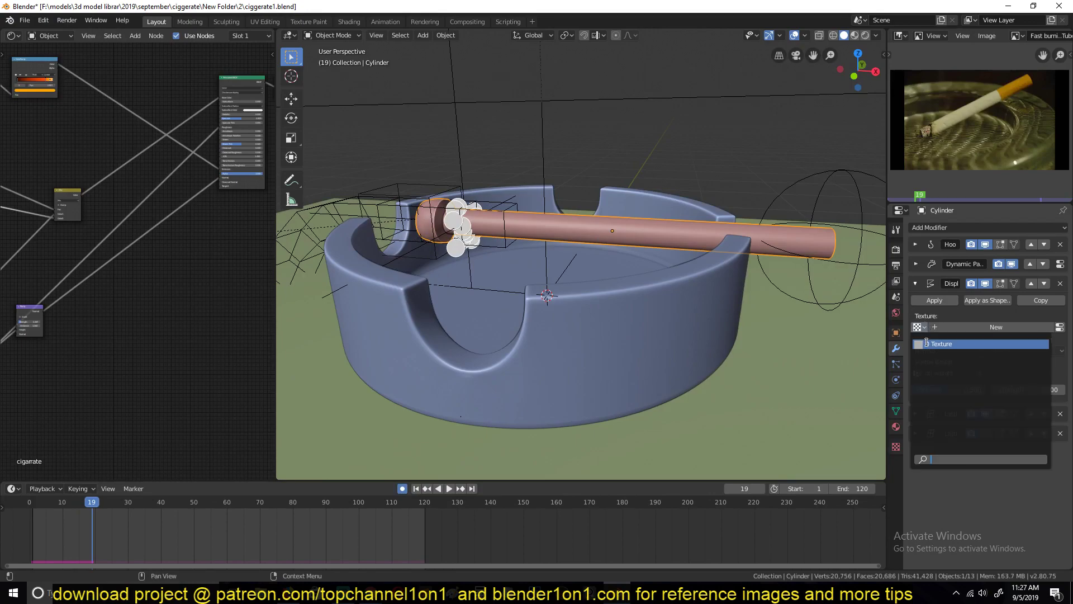
pyautogui.click(927, 343)
pyautogui.moveTo(482, 230); pyautogui.dragTo(631, 215, button='middle')
pyautogui.scroll(3, 476, 262)
pyautogui.press('space')
pyautogui.scroll(-3, 552, 192)
pyautogui.scroll(3, 620, 222)
pyautogui.press('space')
pyautogui.scroll(3, 556, 236)
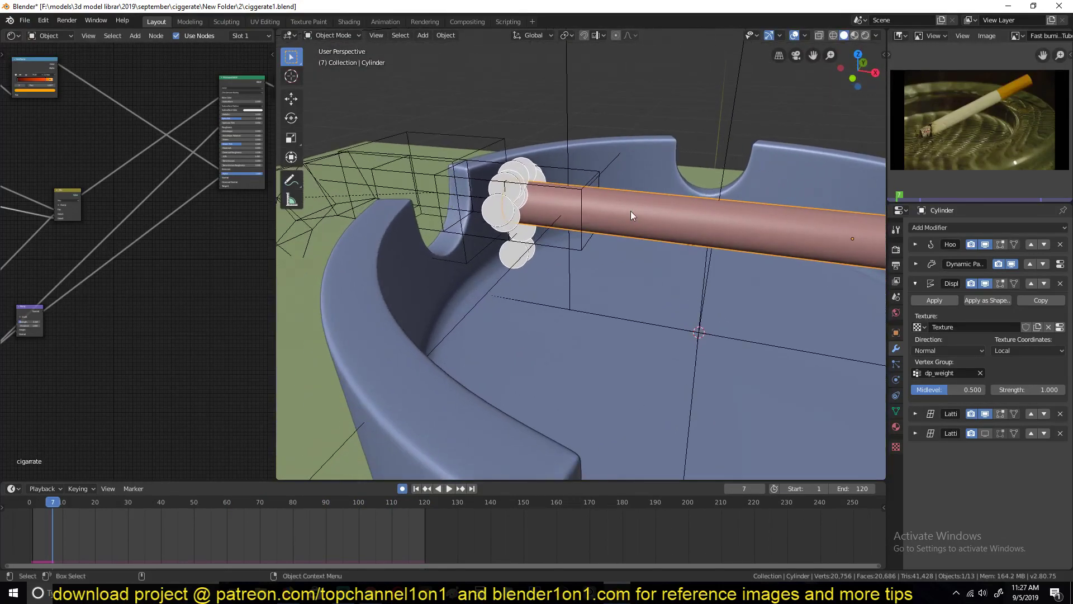
pyautogui.click(916, 282)
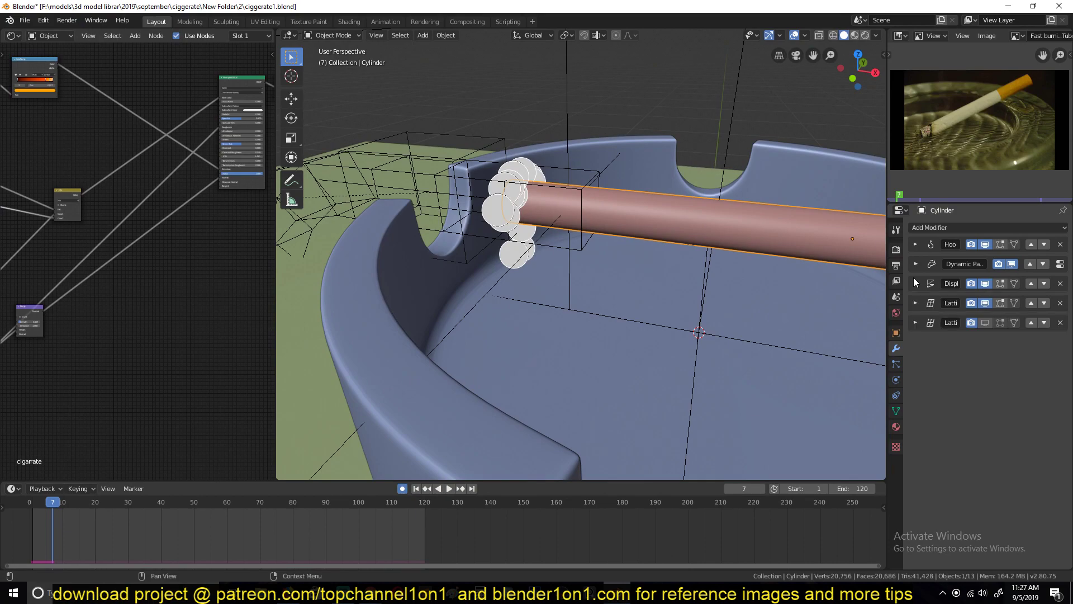
# - Select the curved lattice at the cigarette's burning end and play the animation to frame 18 to examine its position
pyautogui.click(463, 192)
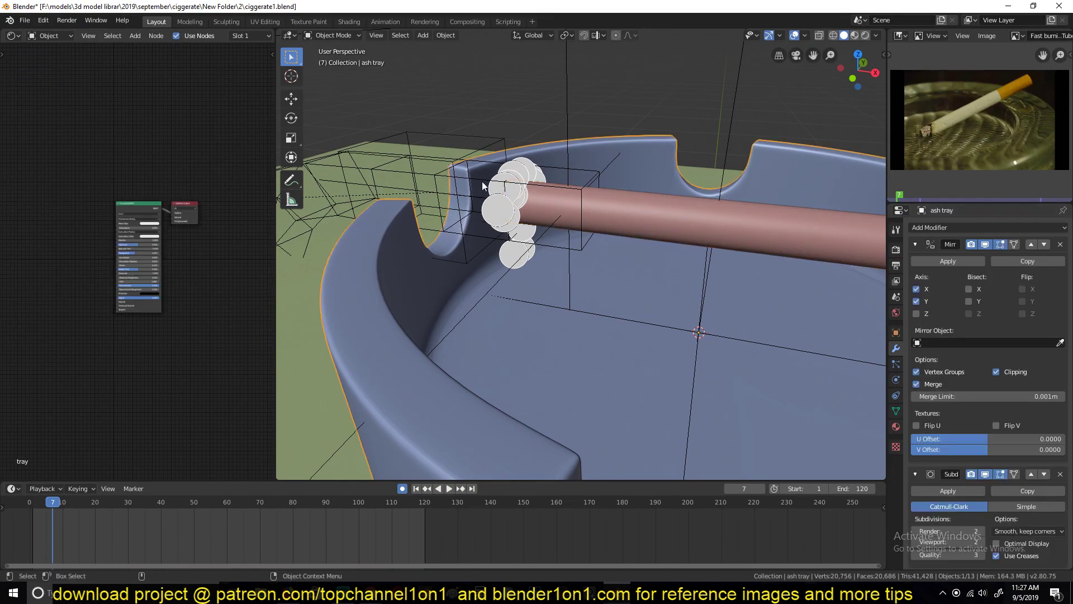
pyautogui.moveTo(463, 193); pyautogui.dragTo(542, 173, button='middle')
pyautogui.scroll(-5, 594, 134)
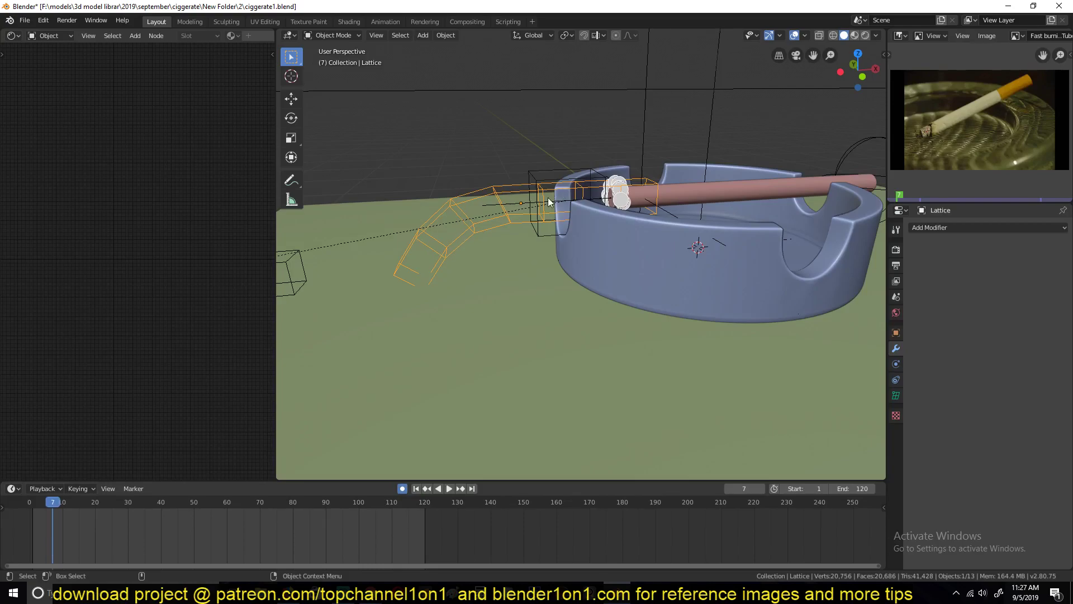
pyautogui.moveTo(548, 197); pyautogui.dragTo(519, 219, button='middle')
pyautogui.press('space')
pyautogui.press('space')
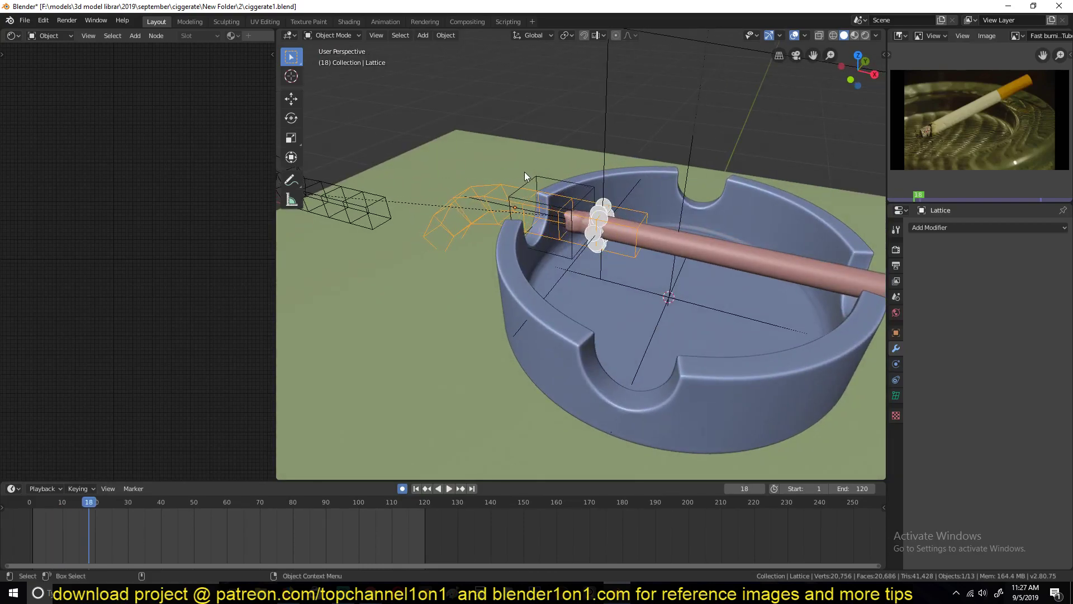
# - Select the Dynamic Paint cube and play the animation to frame 59 to compare its movement with the lattice
pyautogui.click(546, 177)
pyautogui.moveTo(546, 177)
pyautogui.mouseDown(button='middle')
pyautogui.moveTo(577, 169)
pyautogui.moveTo(545, 183)
pyautogui.mouseUp(button='middle')
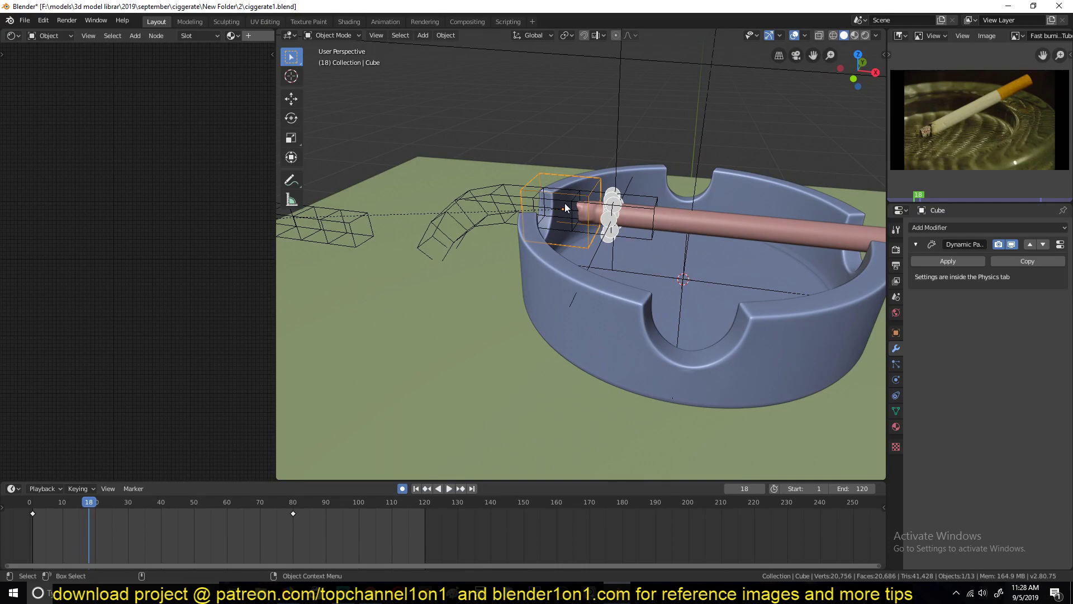
pyautogui.moveTo(550, 218); pyautogui.dragTo(497, 200, button='middle')
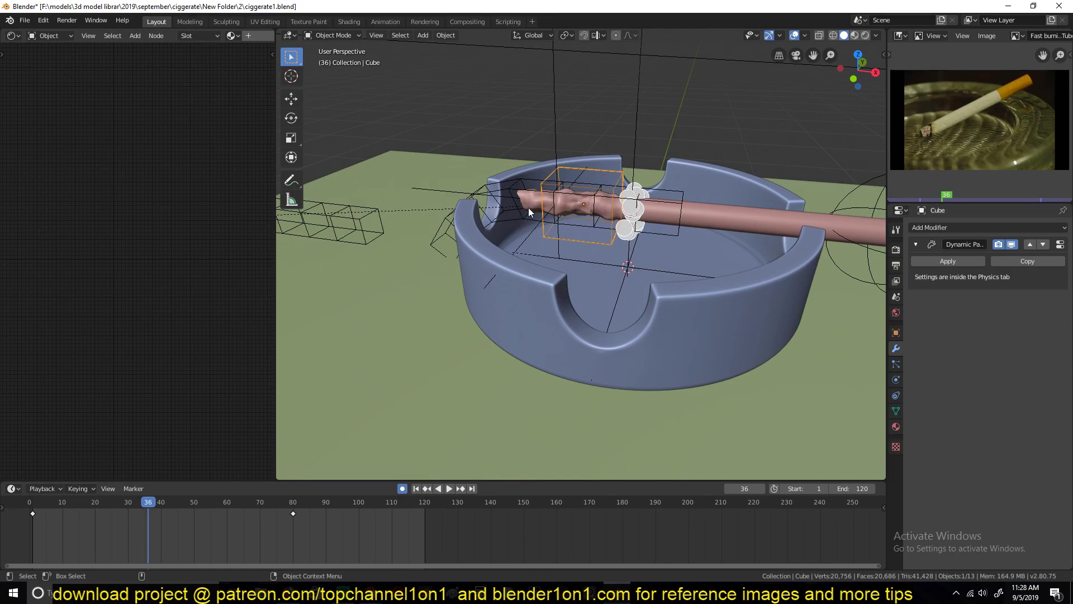
pyautogui.click(515, 190)
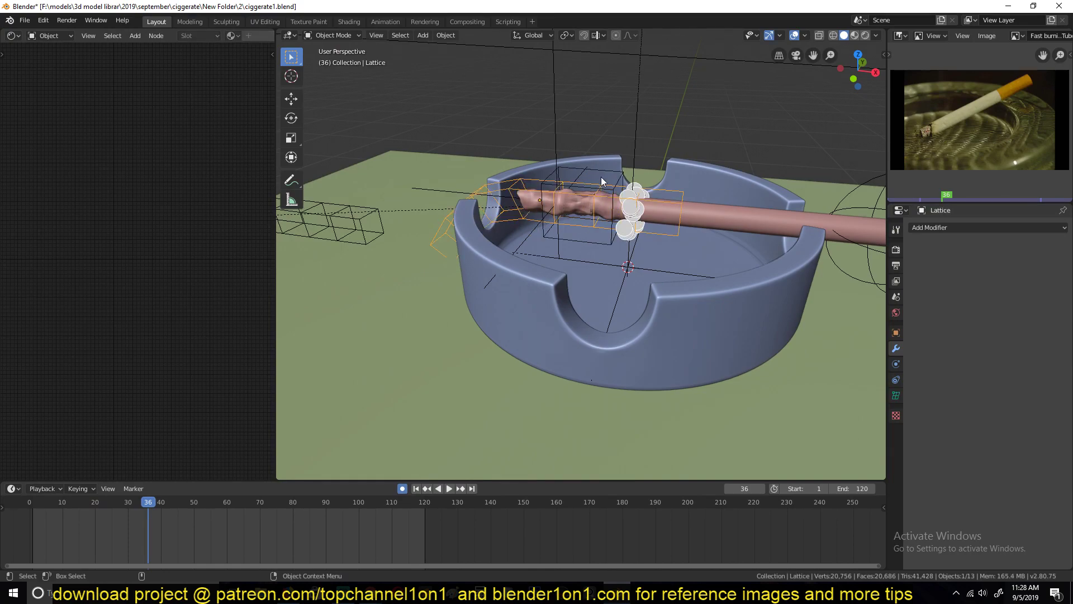
pyautogui.click(618, 177)
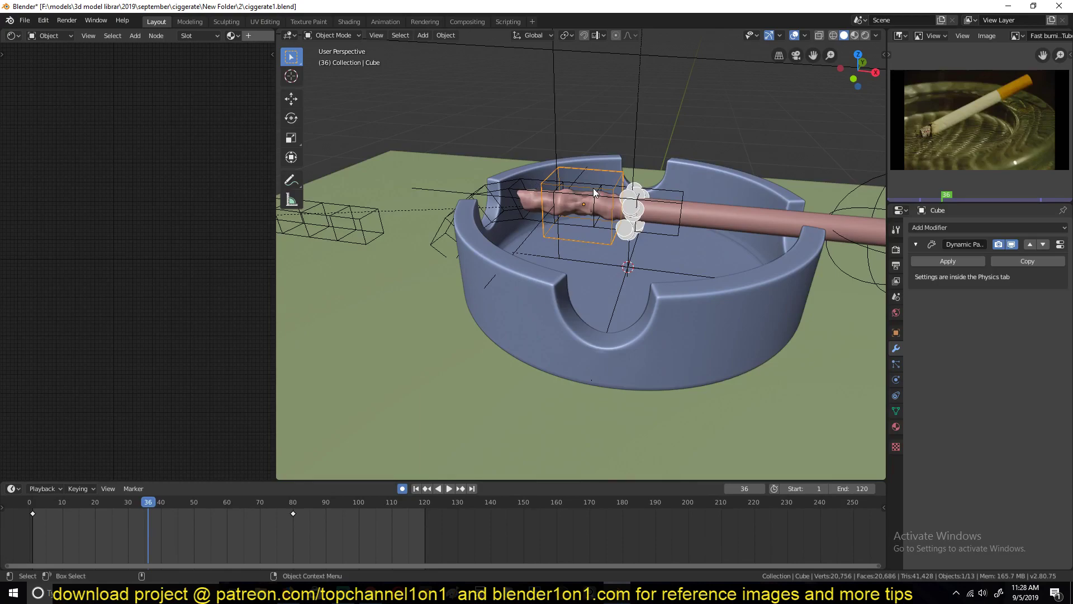
pyautogui.press('space')
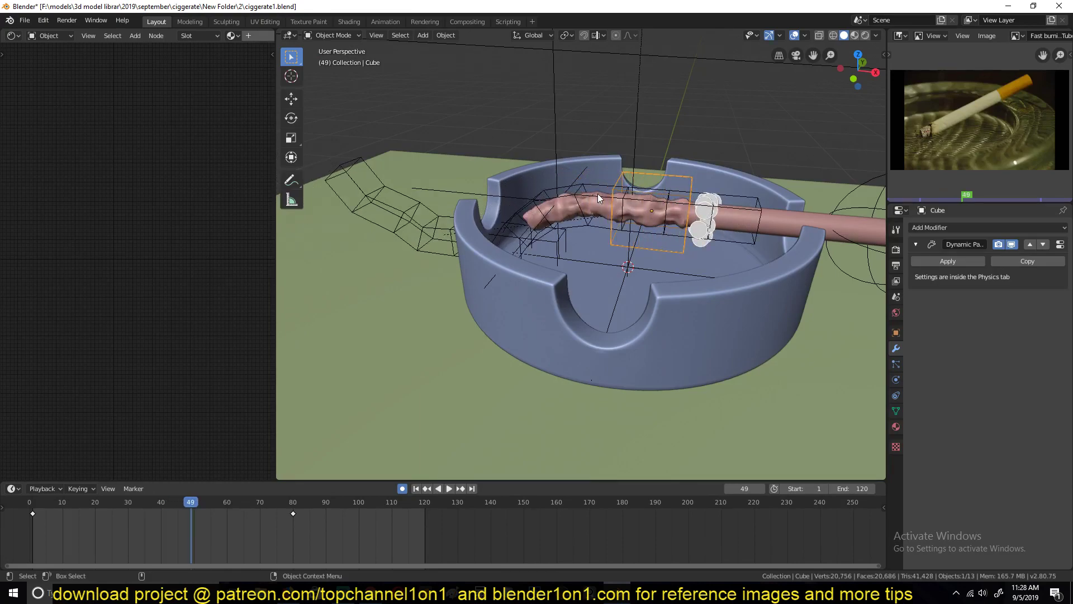
pyautogui.press('space')
# - Select the lattice bending the burnt section, try moving its points in Edit Mode, and return to Object Mode
pyautogui.click(633, 196)
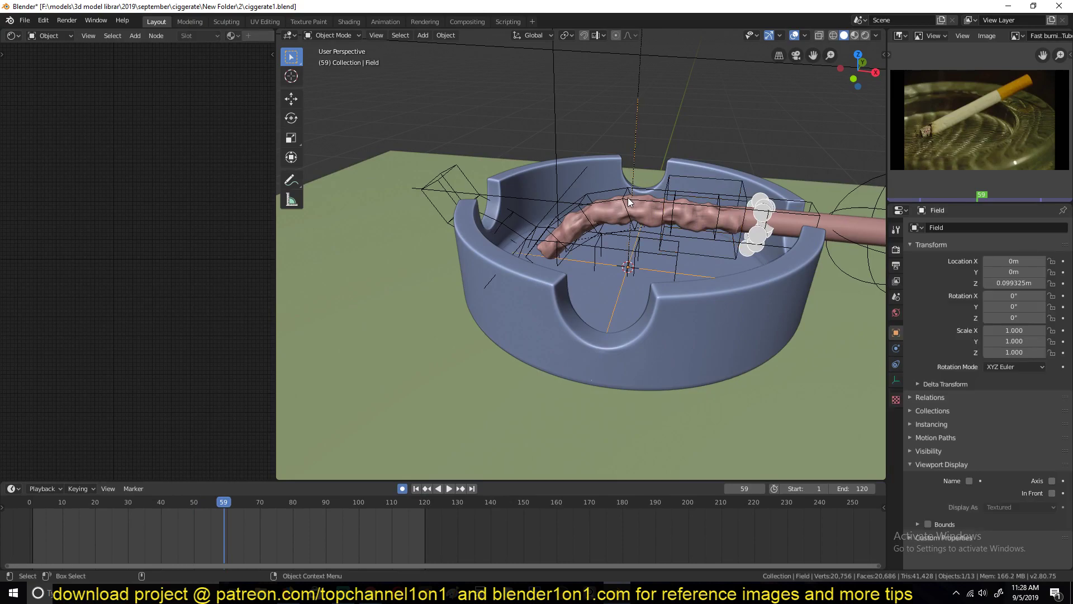
pyautogui.click(632, 197)
pyautogui.moveTo(642, 198); pyautogui.dragTo(571, 261, button='middle')
pyautogui.scroll(3, 636, 183)
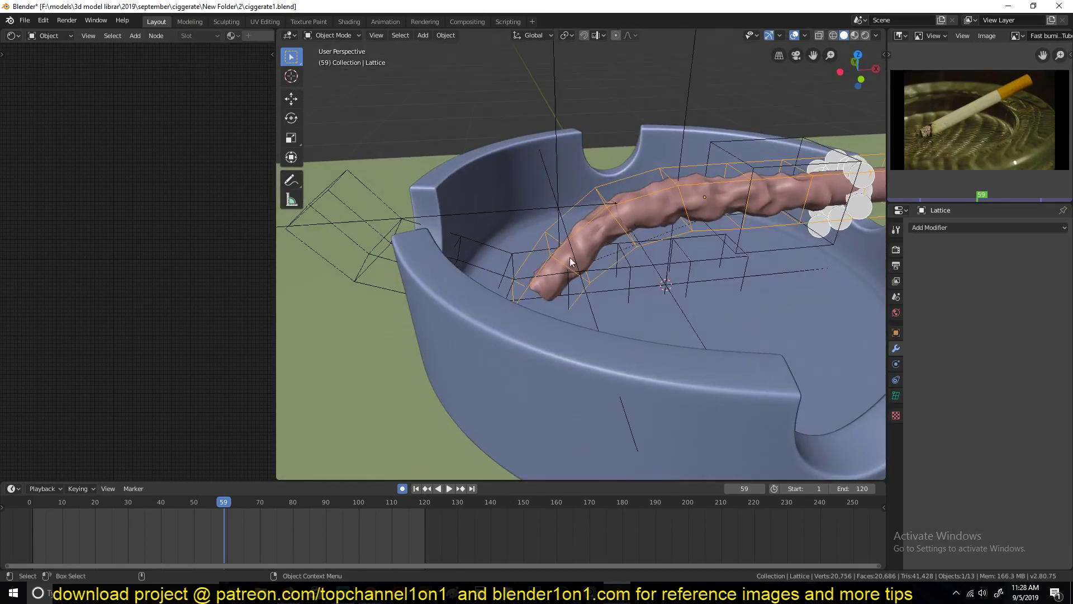
pyautogui.press('Tab')
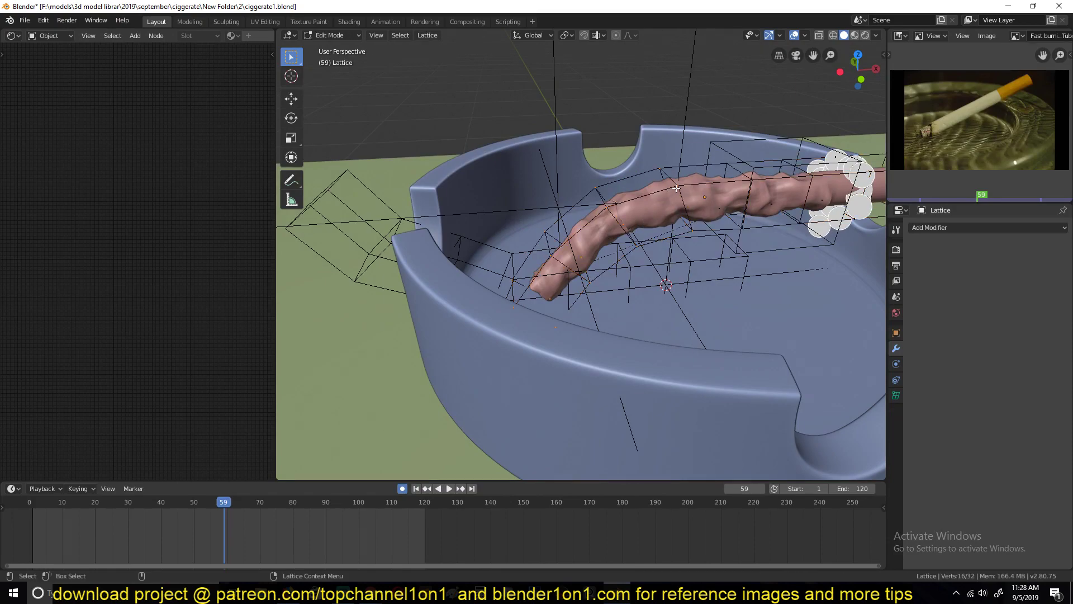
pyautogui.press('g')
pyautogui.click(706, 184)
pyautogui.press('Tab')
# - Play the looping animation through to frame 49 to examine how the lattice bends the burnt section
pyautogui.moveTo(663, 185); pyautogui.dragTo(575, 203, button='middle')
pyautogui.press('space')
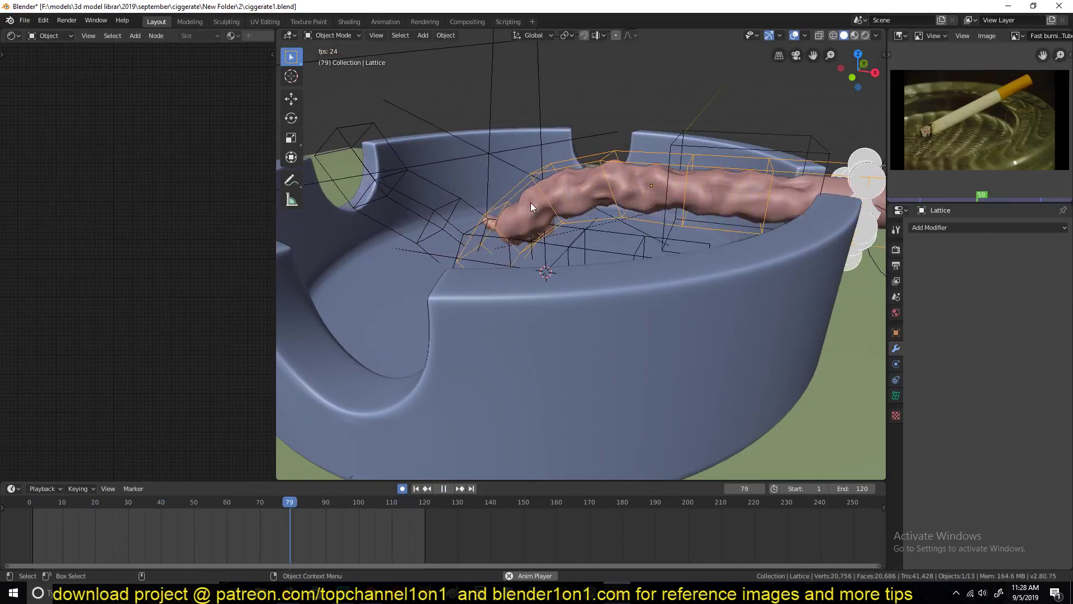
pyautogui.moveTo(448, 208); pyautogui.dragTo(508, 217, button='middle')
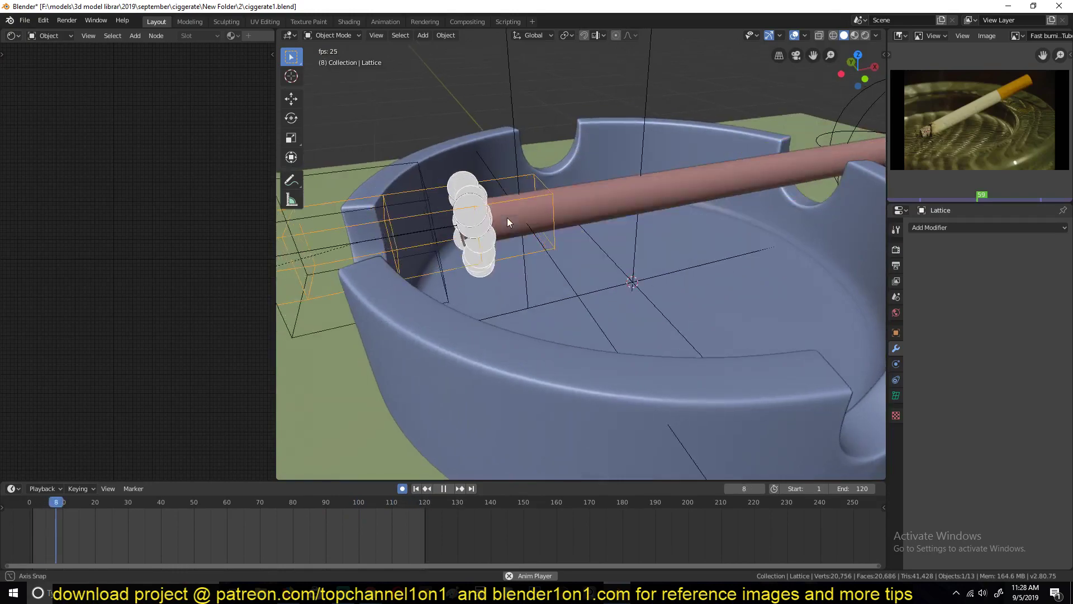
pyautogui.press('space')
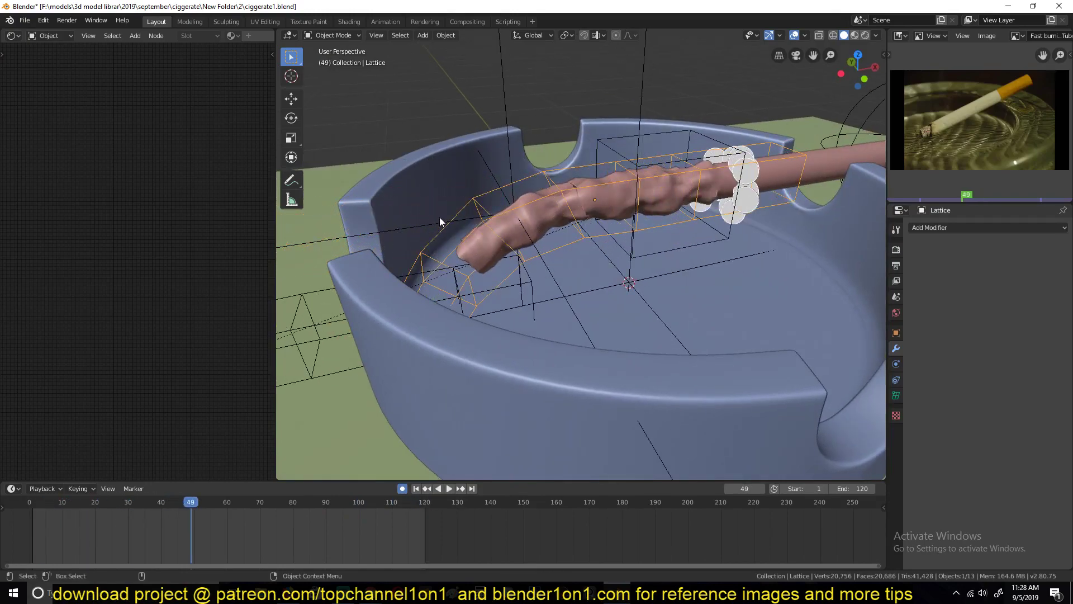
pyautogui.moveTo(439, 217); pyautogui.dragTo(470, 210, button='middle')
# - Select the second lattice below the burnt end and play the animation to frame 81 to examine its motion
pyautogui.click(399, 244)
pyautogui.moveTo(419, 235); pyautogui.dragTo(470, 237, button='middle')
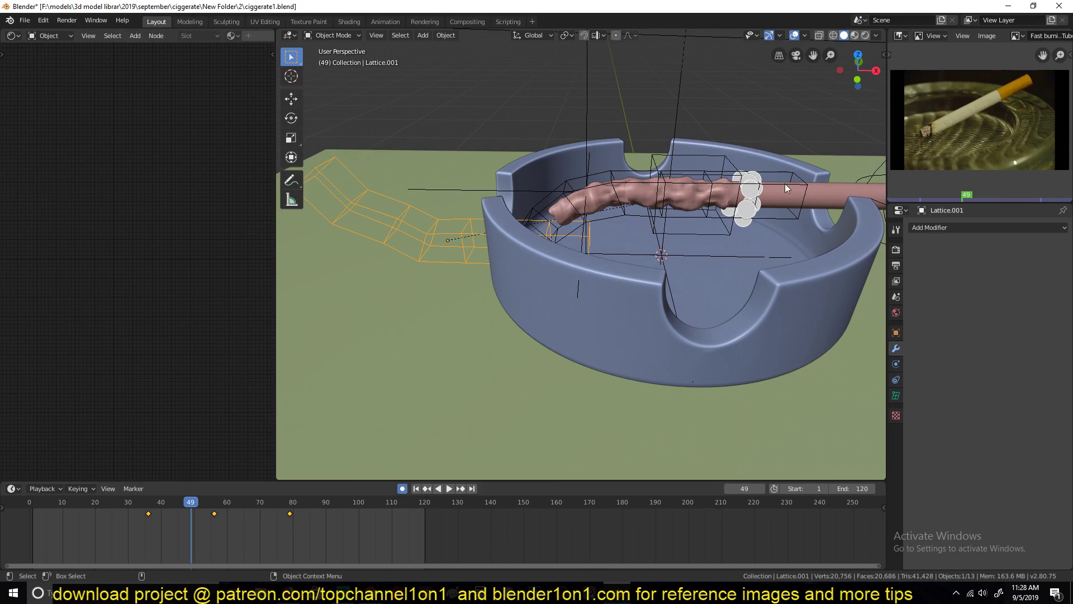
pyautogui.moveTo(788, 185); pyautogui.dragTo(579, 216, button='middle')
pyautogui.press('space')
pyautogui.press('space')
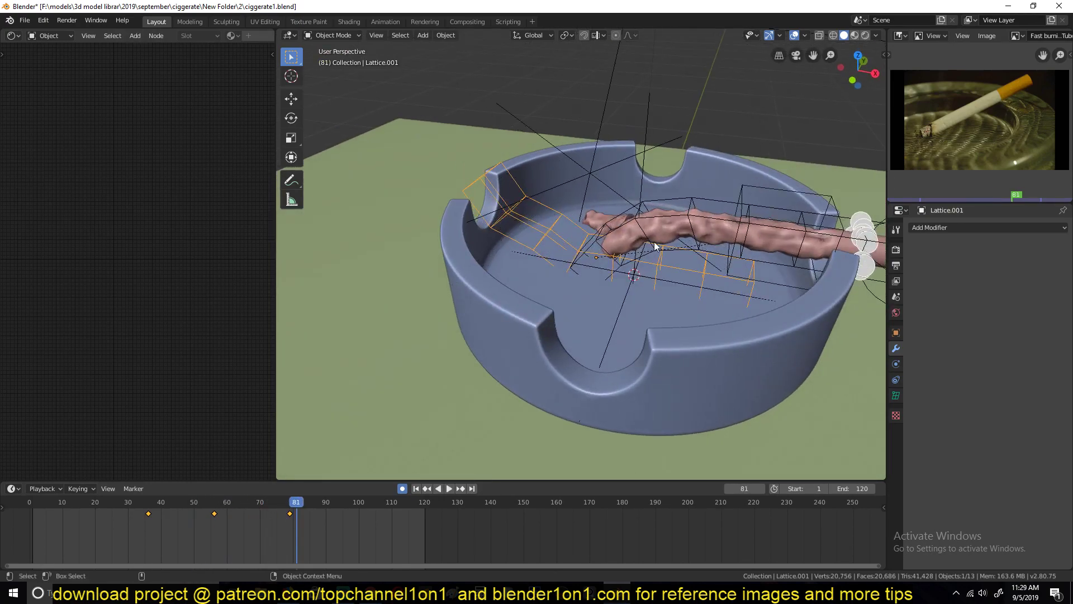
# - Select the cigarette and enable the viewport display of its second Lattice modifier
pyautogui.click(689, 242)
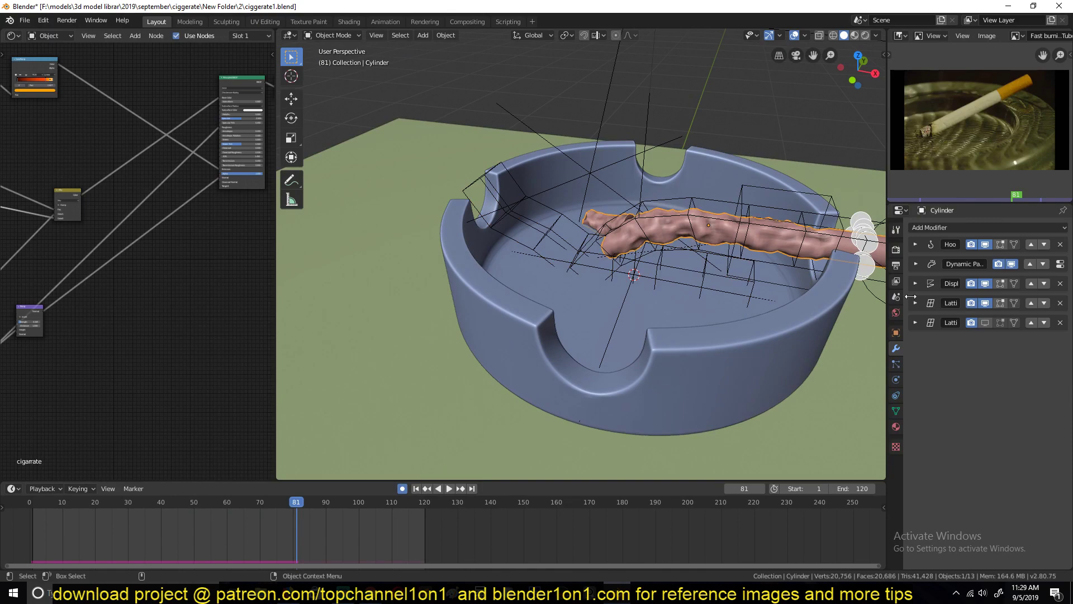
pyautogui.click(995, 323)
pyautogui.click(985, 323)
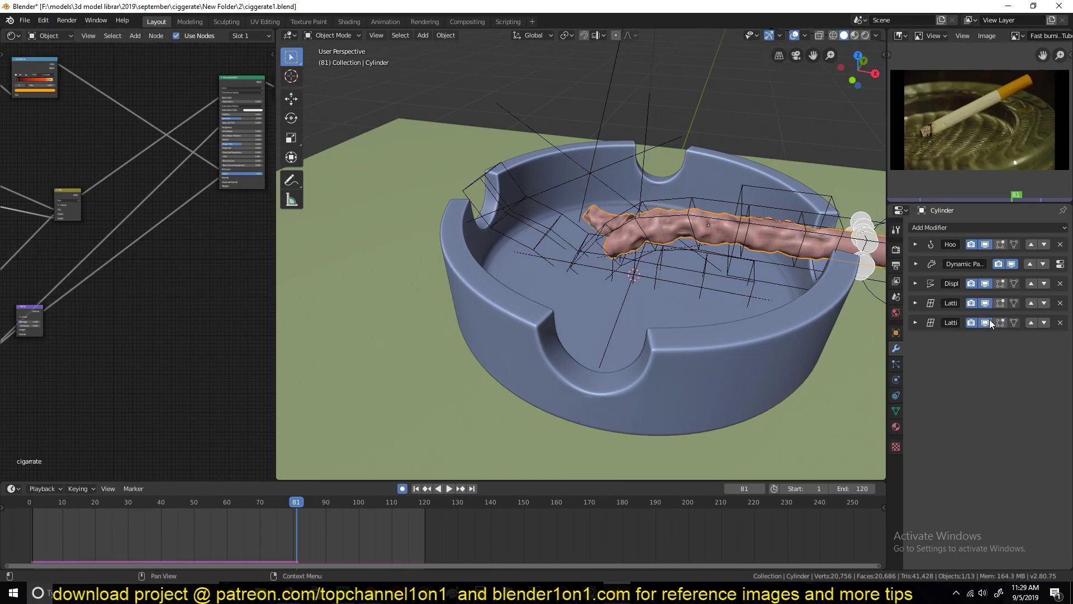
# - Play the animation from the start to frame 66 and examine up close how the second lattice deforms the tip
pyautogui.click(22, 545)
pyautogui.press('space')
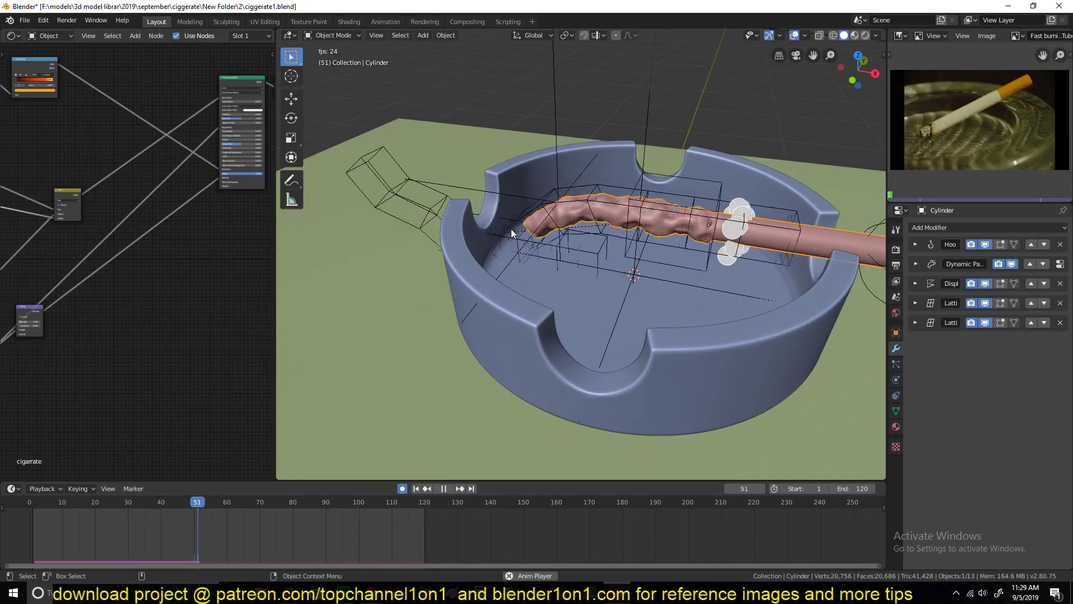
pyautogui.press('space')
pyautogui.scroll(8, 552, 234)
pyautogui.moveTo(596, 188); pyautogui.dragTo(583, 220, button='middle')
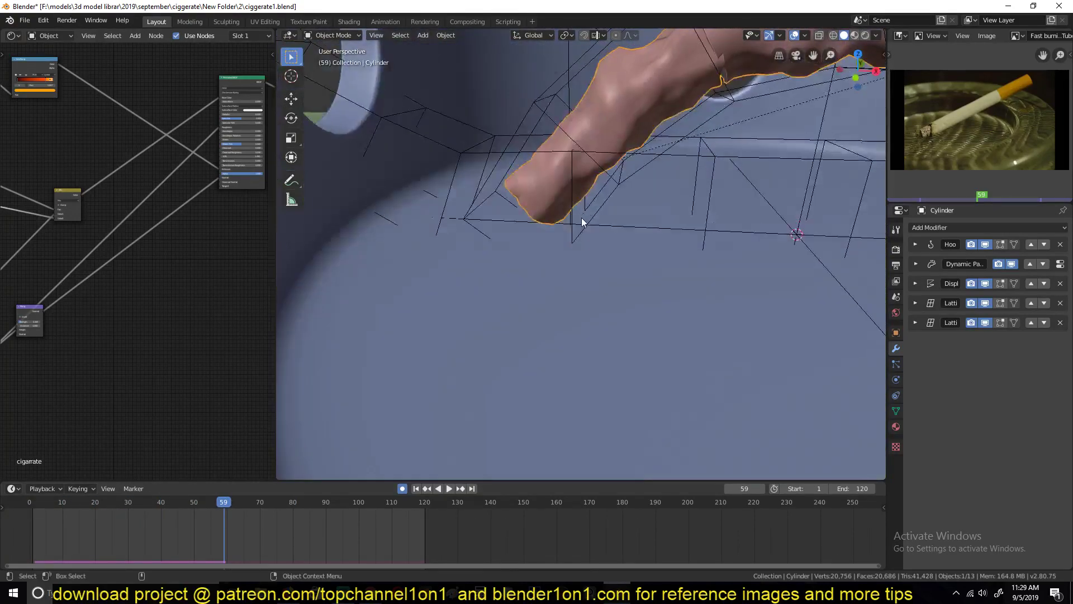
pyautogui.press('space')
pyautogui.press('space')
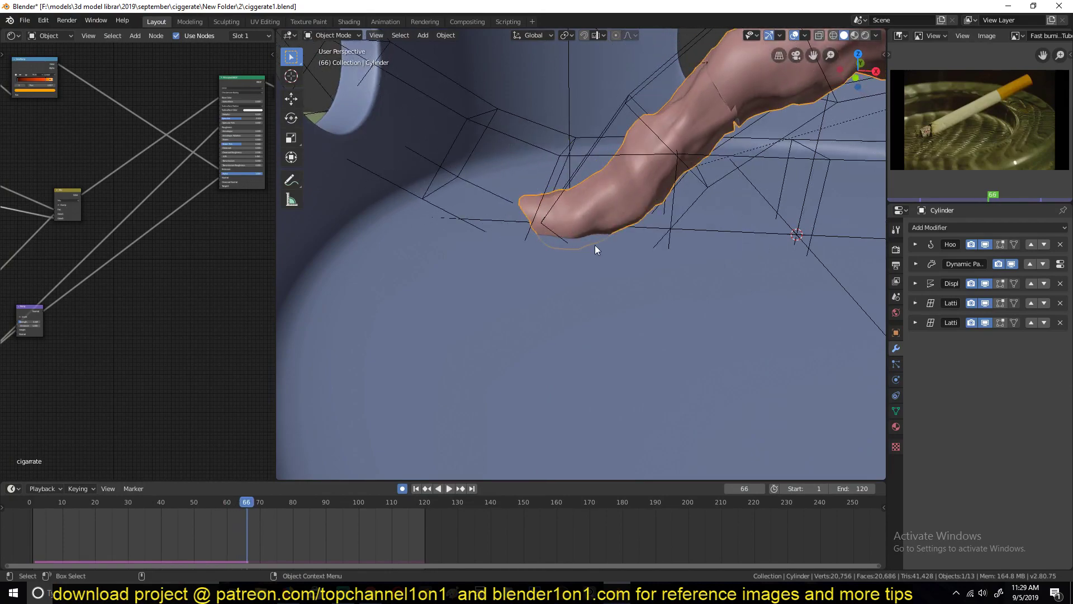
pyautogui.moveTo(610, 224); pyautogui.dragTo(586, 185, button='middle')
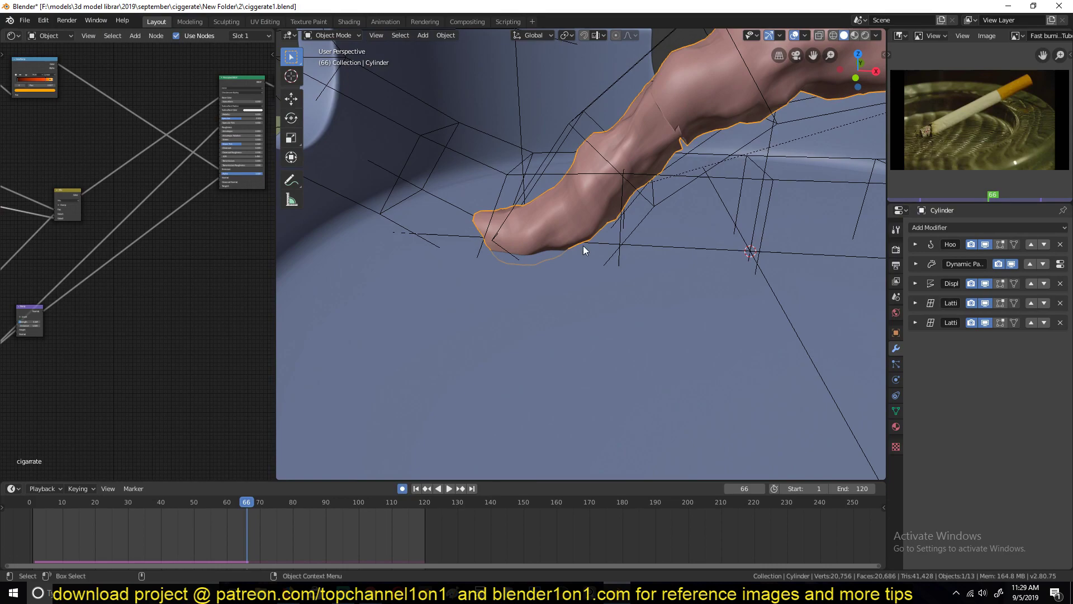
# - Advance the animation past frame 74 and examine from several angles how the burnt tip bends on the ashtray floor
pyautogui.scroll(-2, 605, 209)
pyautogui.moveTo(603, 214); pyautogui.dragTo(427, 129, button='middle')
pyautogui.press('Right')
pyautogui.press('Right')
pyautogui.press('Right')
pyautogui.press('Right')
pyautogui.press('Right')
pyautogui.press('Right')
pyautogui.press('Right')
pyautogui.press('Right')
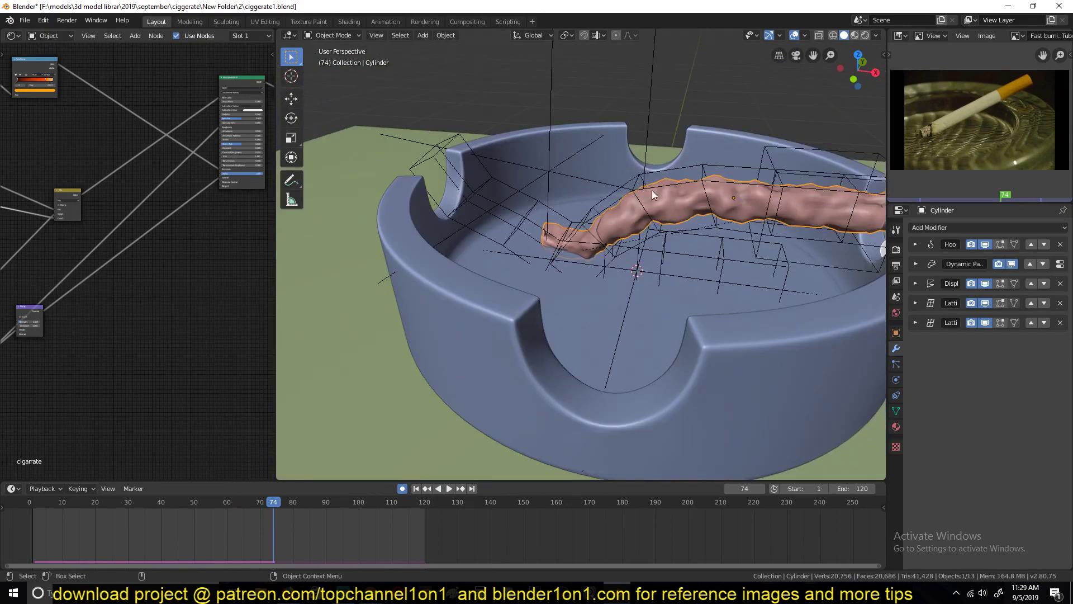
pyautogui.moveTo(652, 193); pyautogui.dragTo(708, 140, button='middle')
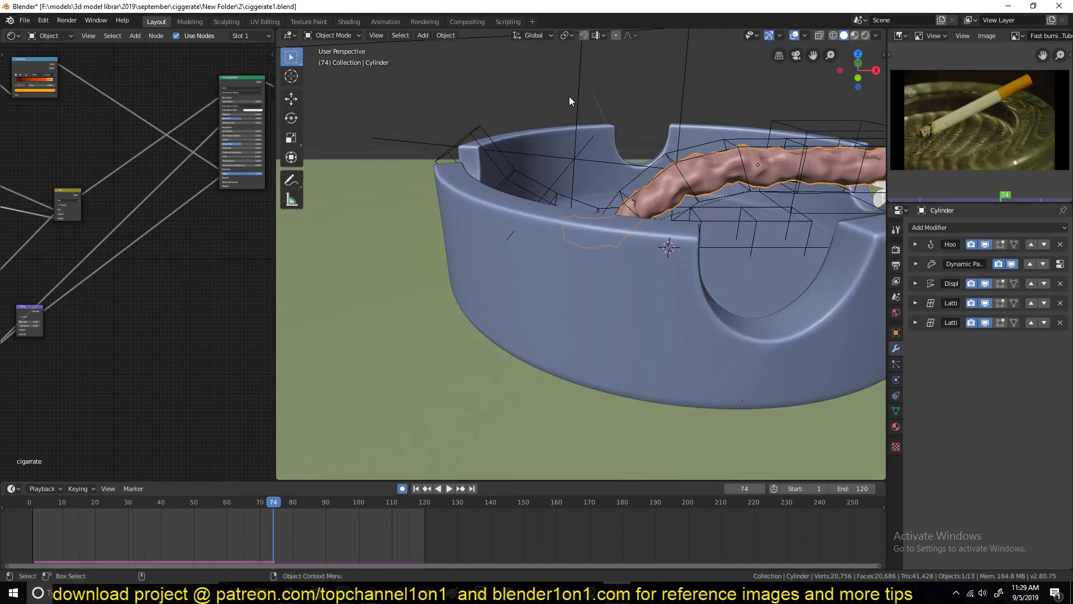
pyautogui.scroll(5, 672, 243)
pyautogui.moveTo(643, 243)
pyautogui.mouseDown(button='middle')
pyautogui.moveTo(554, 180)
pyautogui.moveTo(464, 139)
pyautogui.mouseUp(button='middle')
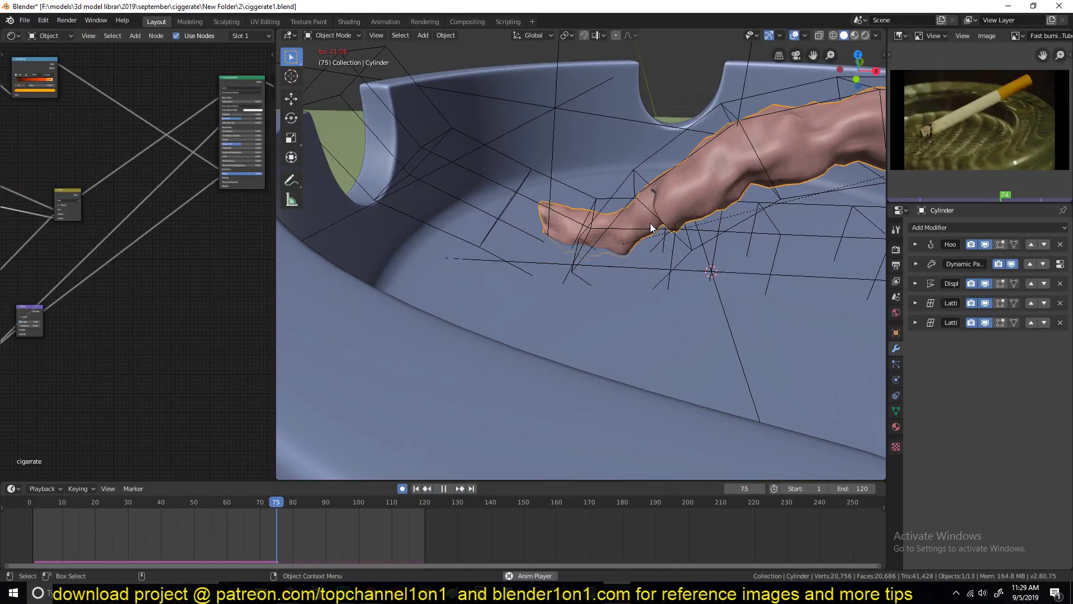
pyautogui.press('space')
# - Go to frame 44 and examine the whole cigarette and both lattices from above
pyautogui.click(174, 526)
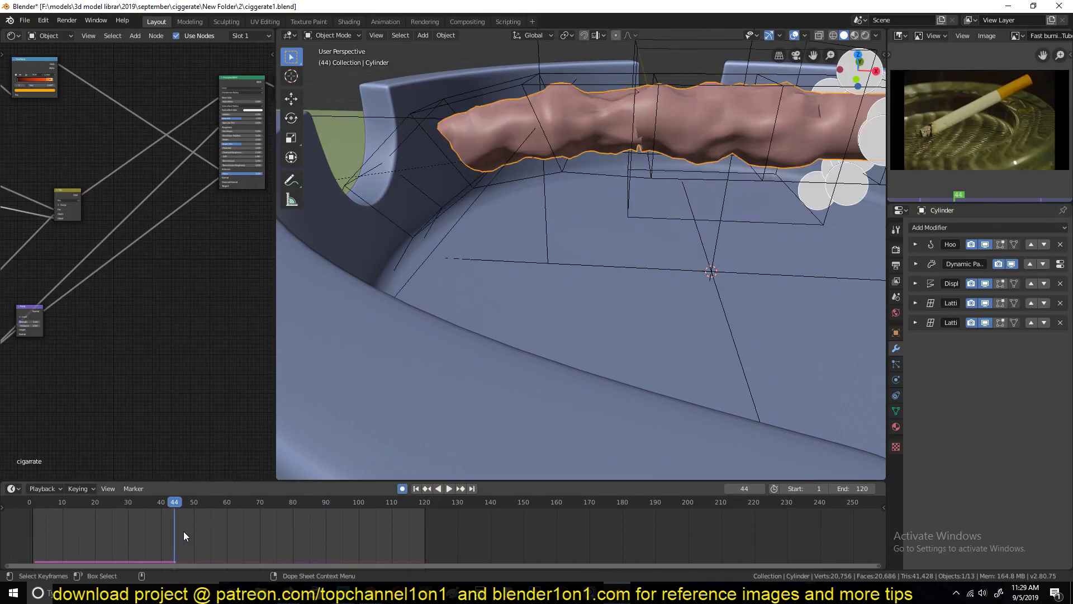
pyautogui.scroll(-5, 690, 207)
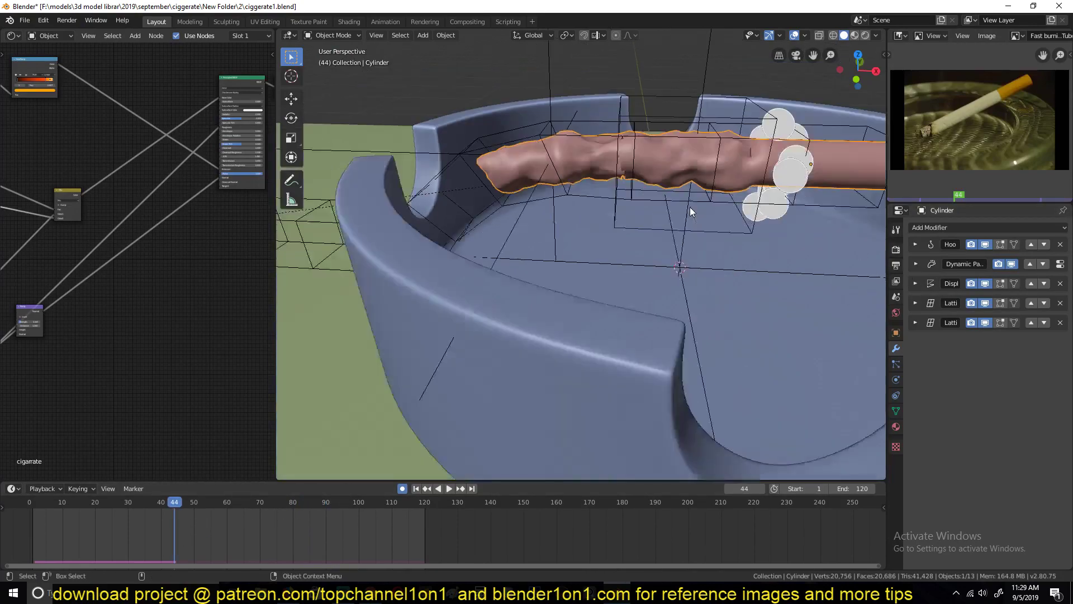
pyautogui.moveTo(601, 225); pyautogui.dragTo(540, 255, button='middle')
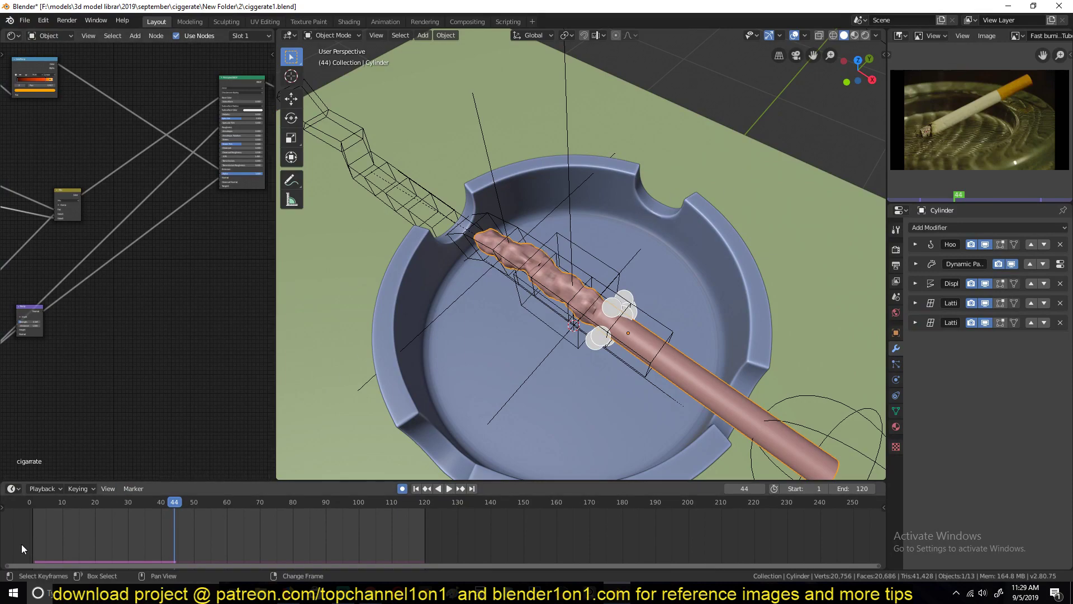
# - Replay the animation from the first frame to frame 40 and open the cigarette mesh in Edit Mode
pyautogui.hotkey('shift', 'Left')
pyautogui.press('space')
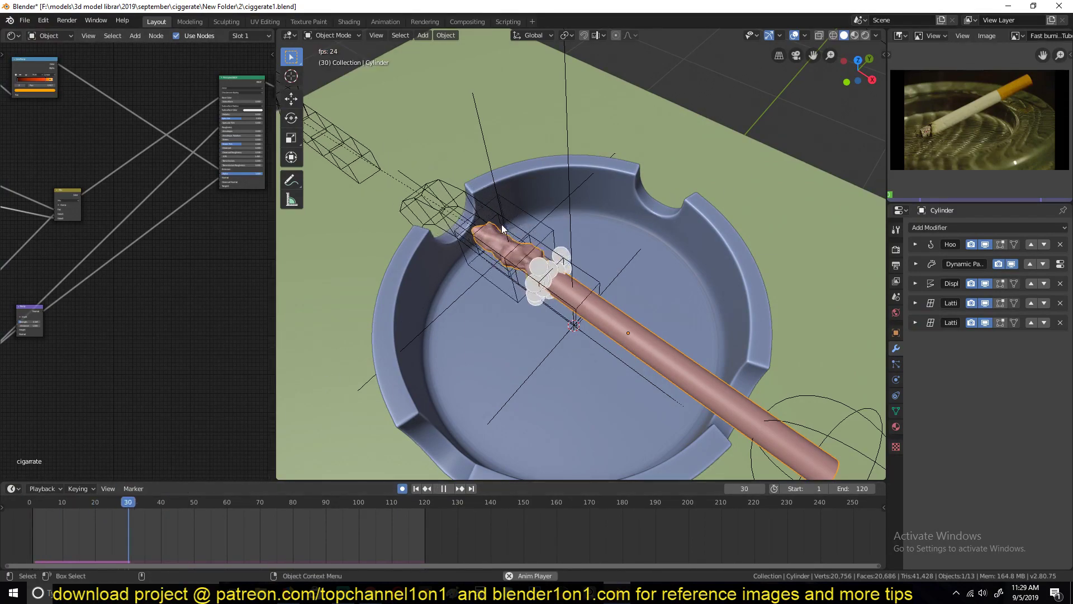
pyautogui.press('space')
pyautogui.press('Tab')
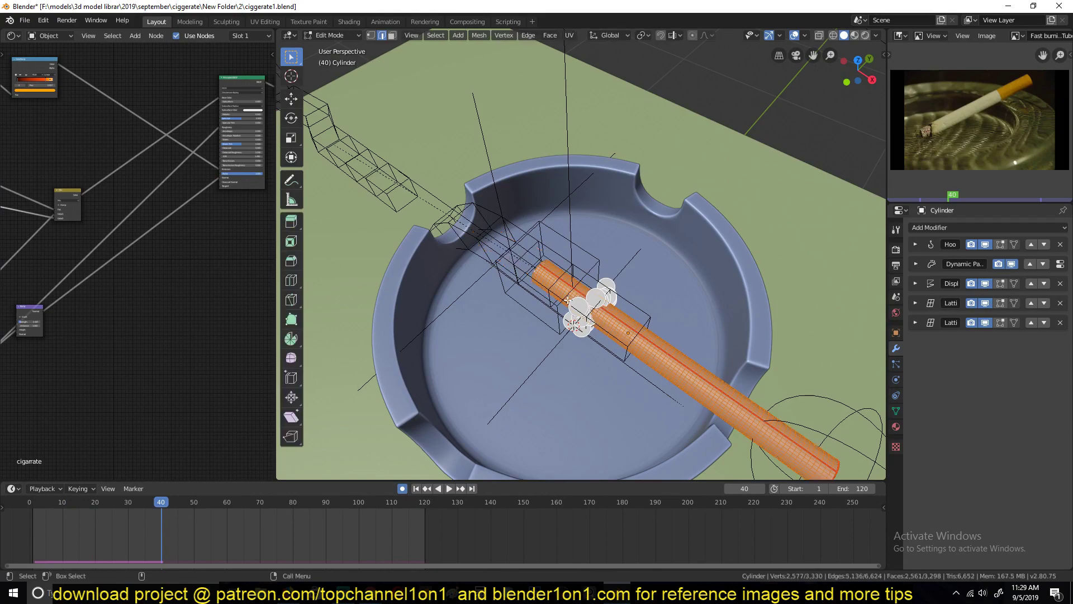
# - Return to Object Mode, play the animation to frame 96 and show the cigarette's vertex groups along the way
pyautogui.press('Tab')
pyautogui.press('space')
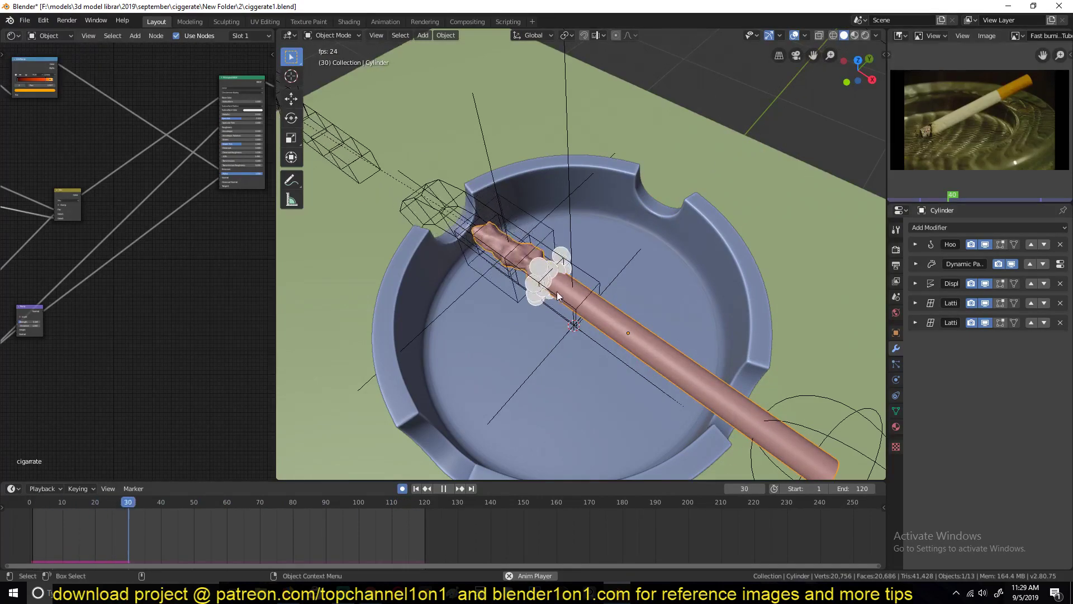
pyautogui.press('space')
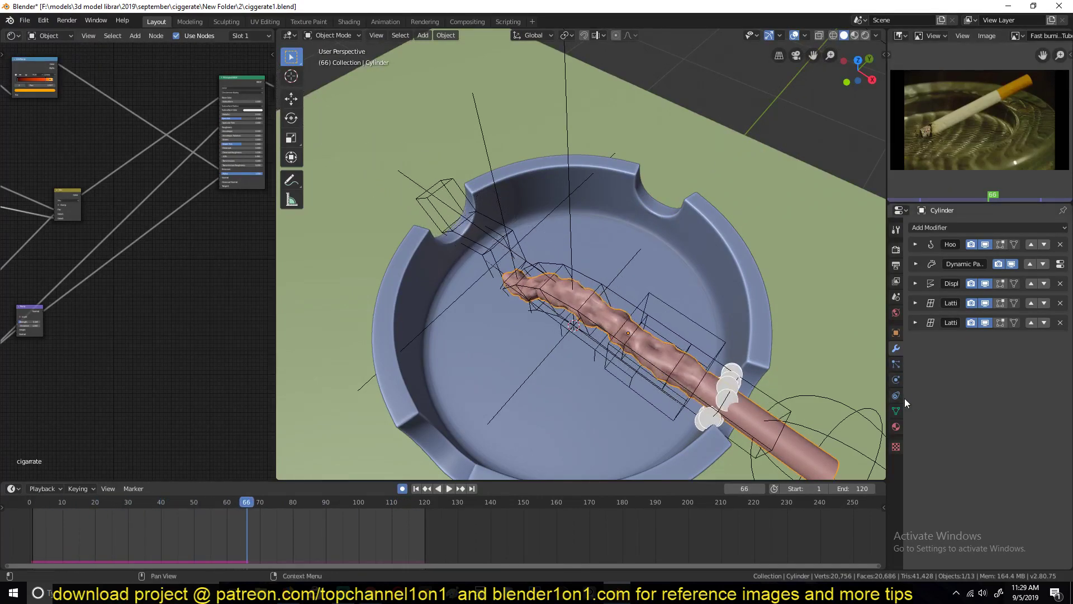
pyautogui.click(896, 411)
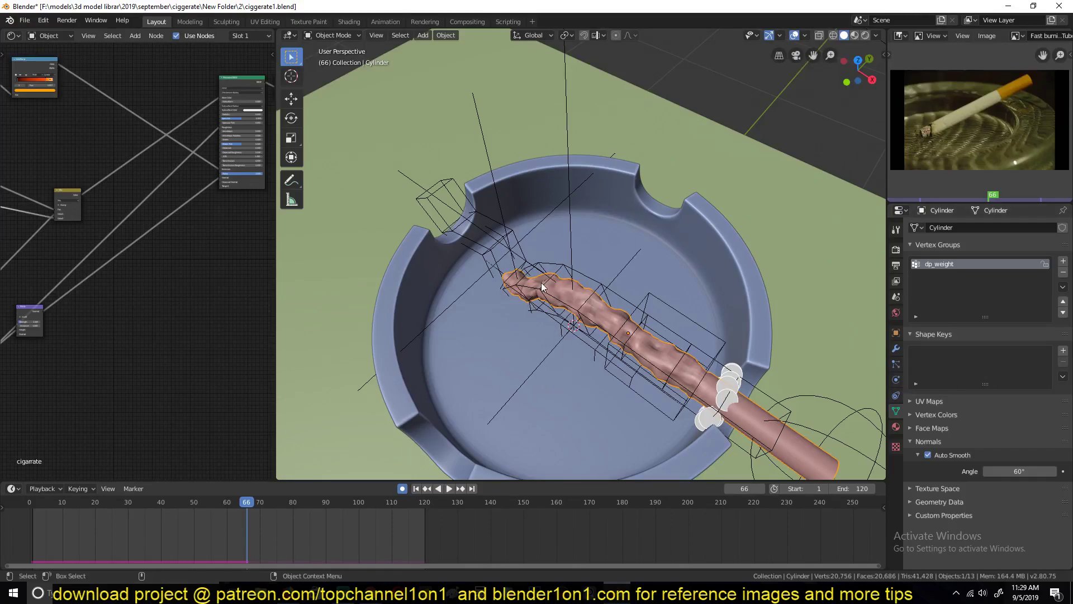
pyautogui.press('space')
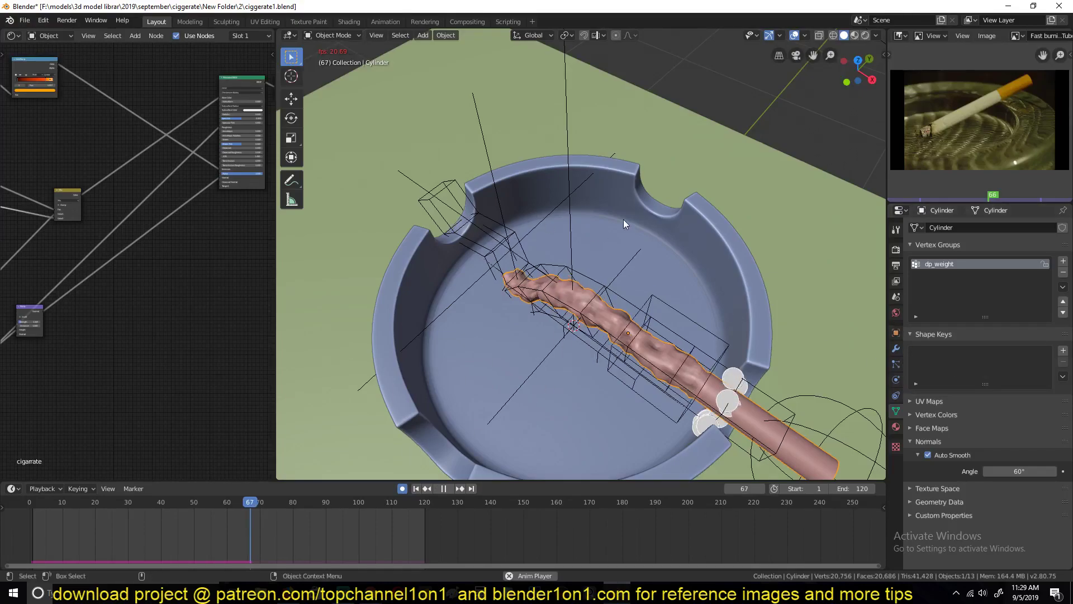
pyautogui.press('space')
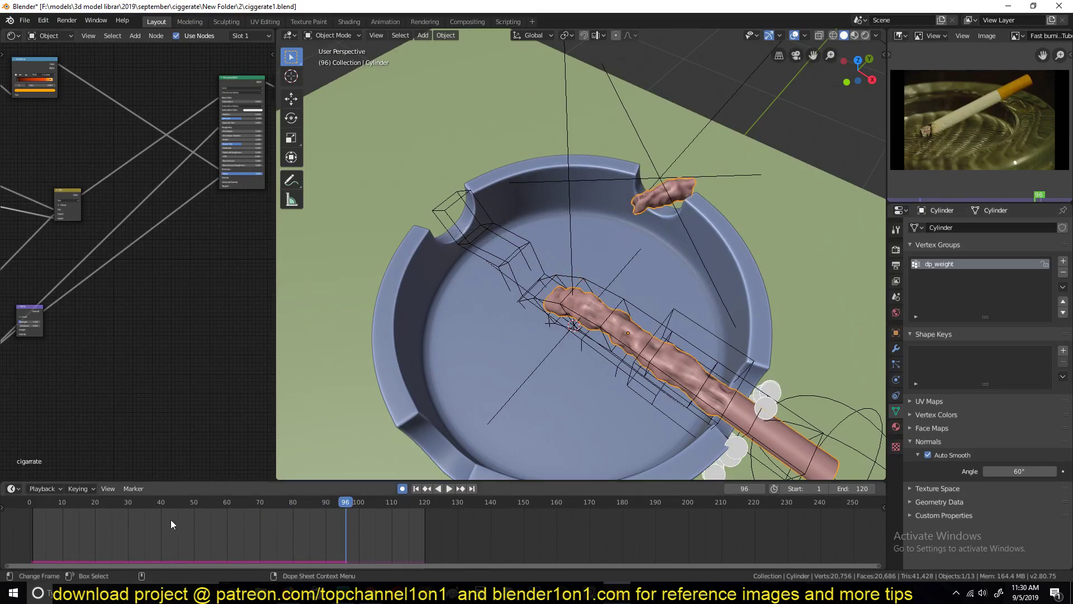
# - Go back to frame 13 and play the animation on to frame 22, viewing the cigarette from the side
pyautogui.moveTo(170, 519); pyautogui.dragTo(72, 522)
pyautogui.moveTo(515, 285); pyautogui.dragTo(724, 198, button='middle')
pyautogui.scroll(-1, 484, 274)
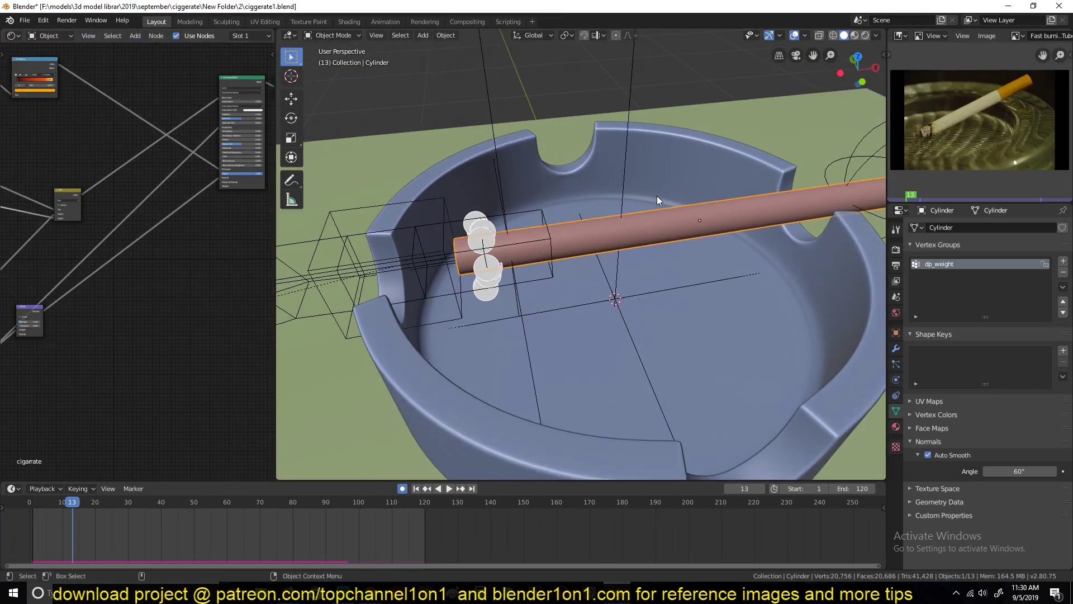
pyautogui.press('space')
pyautogui.press('space')
# - Select all linked faces of the cigarette body in Edit Mode with face selection, delimited by Seam
pyautogui.moveTo(662, 183); pyautogui.dragTo(675, 247, button='middle')
pyautogui.press('Tab')
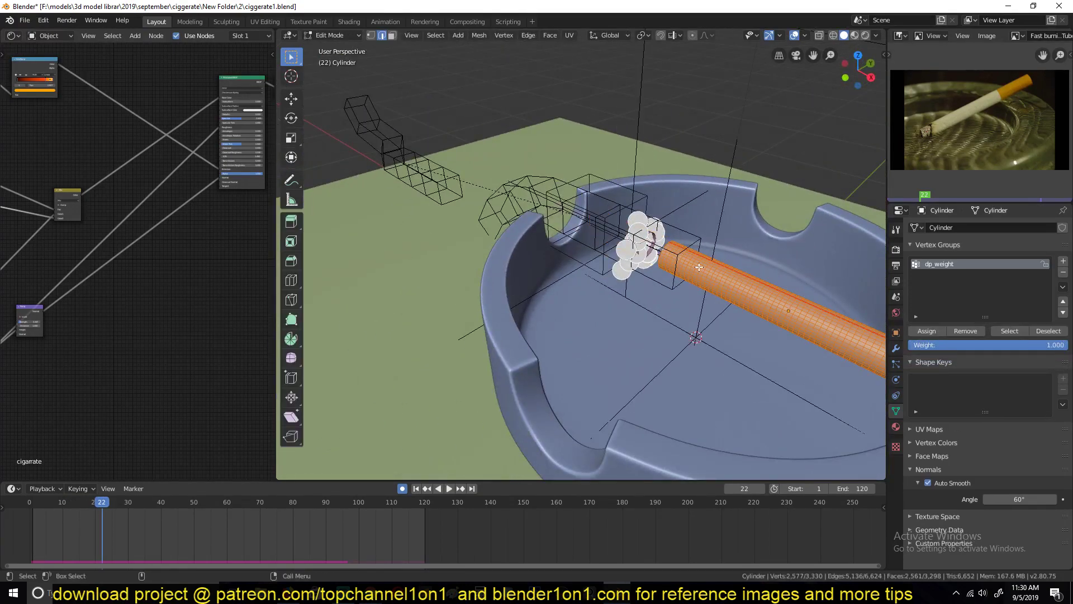
pyautogui.scroll(6, 699, 267)
pyautogui.press('3')
pyautogui.click(591, 298)
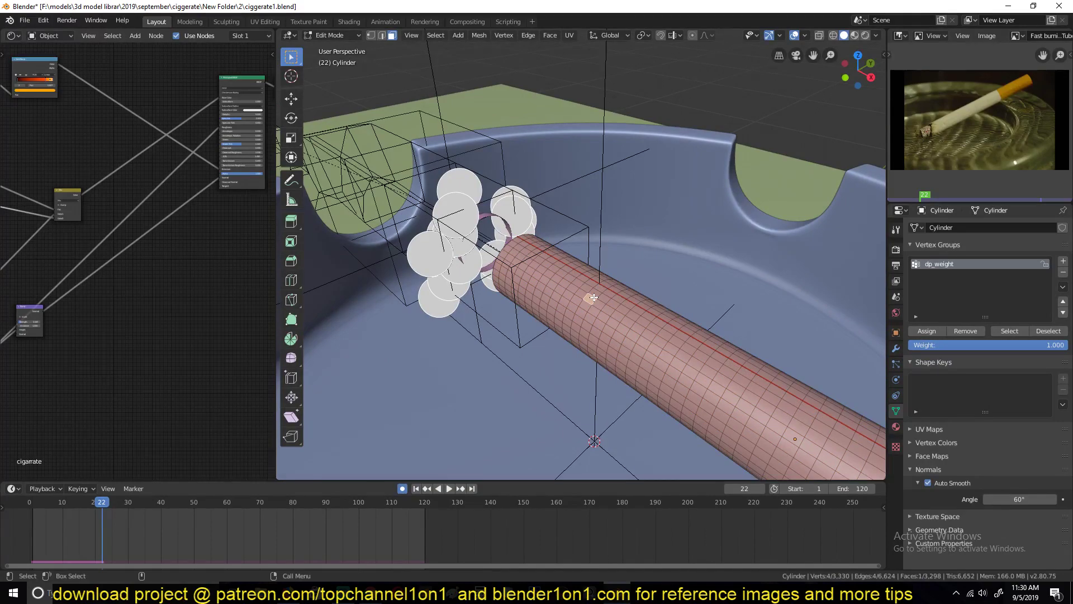
pyautogui.hotkey('ctrl', 'l')
pyautogui.scroll(-4, 594, 297)
pyautogui.moveTo(630, 285)
pyautogui.mouseDown(button='middle')
pyautogui.moveTo(628, 298)
pyautogui.moveTo(617, 297)
pyautogui.mouseUp(button='middle')
pyautogui.click(513, 269)
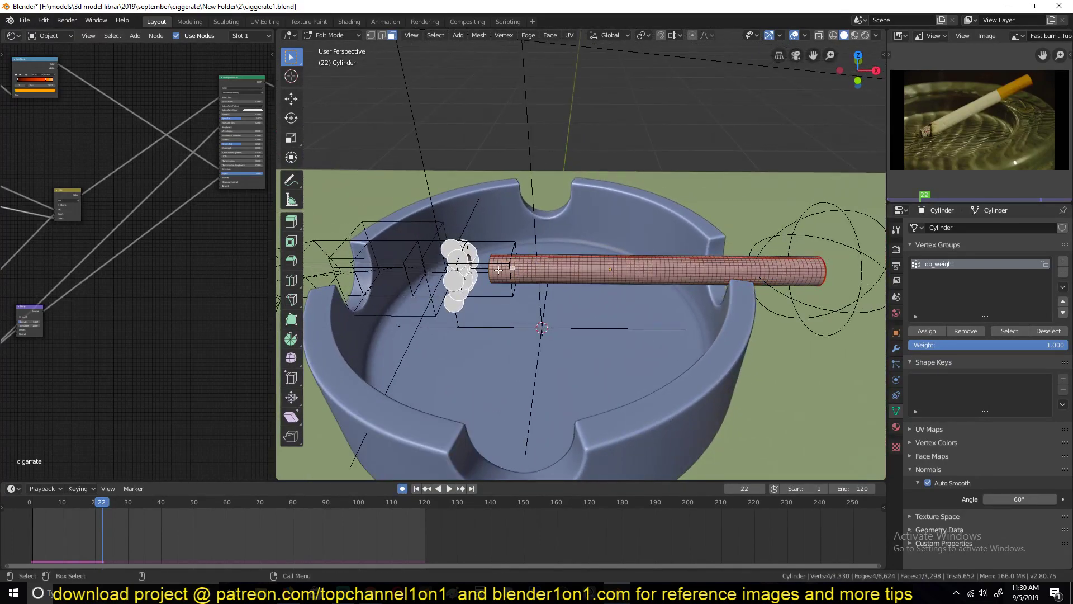
pyautogui.hotkey('ctrl', 'l')
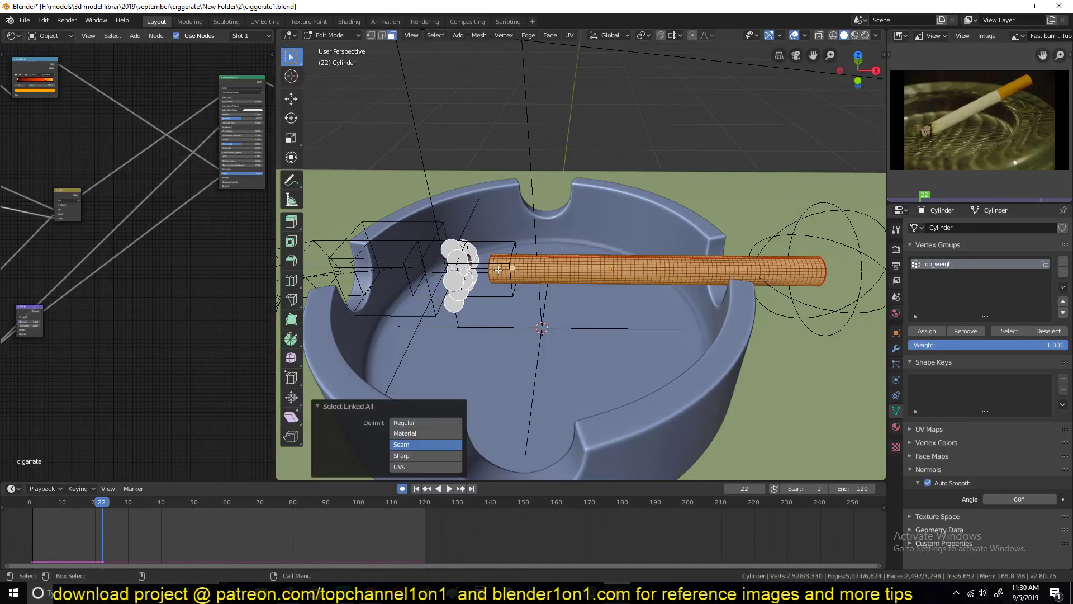
# - Go to frame 0 and examine the separate ring in front of the cigarette up close in Edit and Object Mode
pyautogui.scroll(4, 498, 270)
pyautogui.scroll(-4, 498, 270)
pyautogui.moveTo(499, 270); pyautogui.dragTo(528, 286, button='middle')
pyautogui.moveTo(58, 522); pyautogui.dragTo(26, 521)
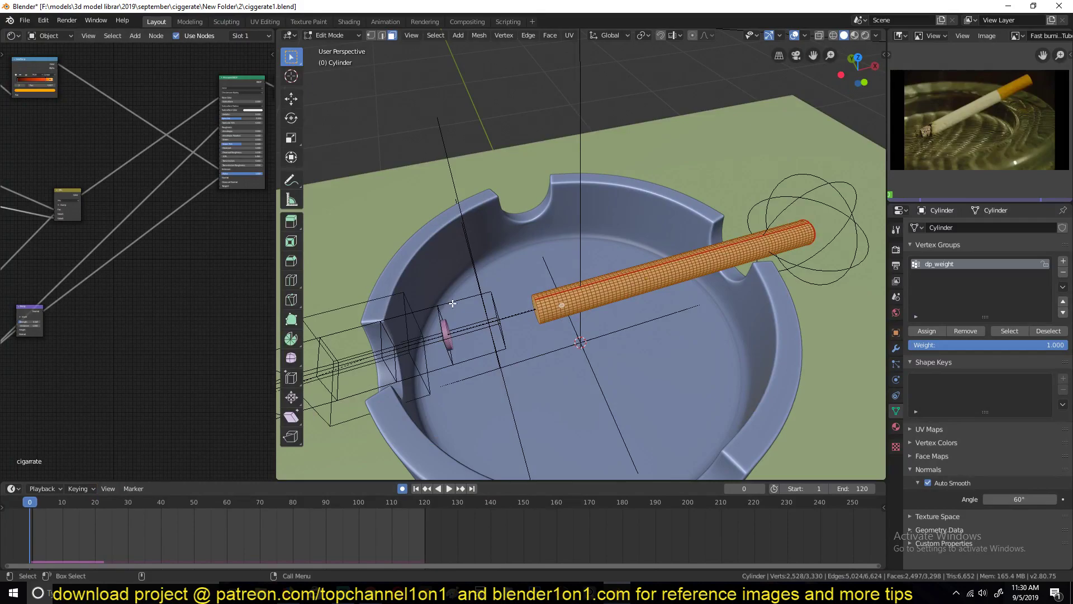
pyautogui.scroll(5, 484, 266)
pyautogui.moveTo(485, 266); pyautogui.dragTo(585, 212, button='middle')
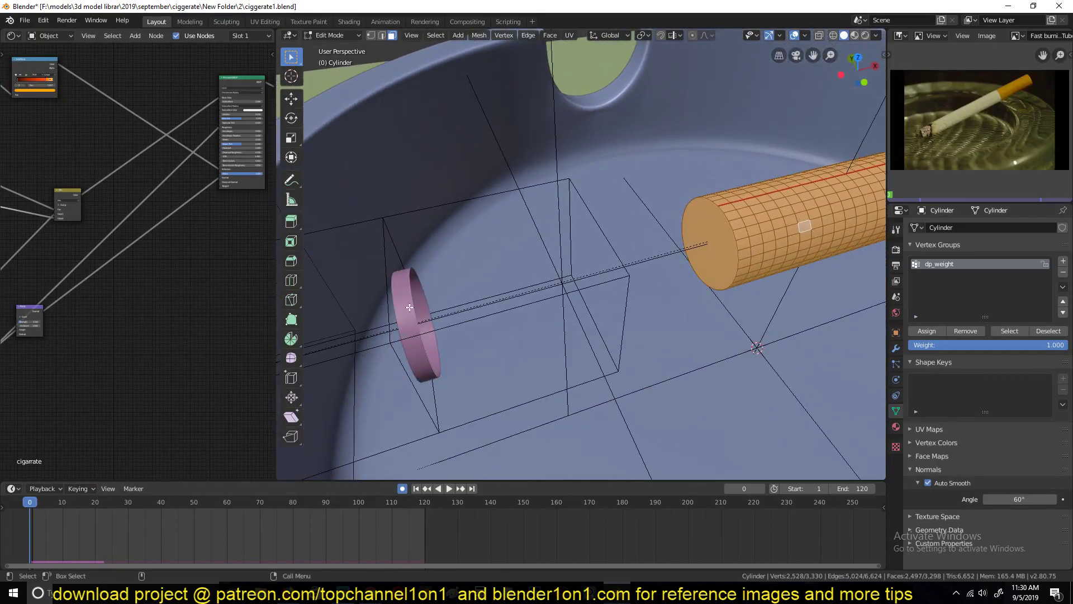
pyautogui.press('Tab')
pyautogui.moveTo(598, 273); pyautogui.dragTo(539, 277, button='middle')
pyautogui.press('Tab')
pyautogui.keyDown('shift'); pyautogui.moveTo(425, 275); pyautogui.dragTo(573, 280, button='middle'); pyautogui.keyUp('shift')
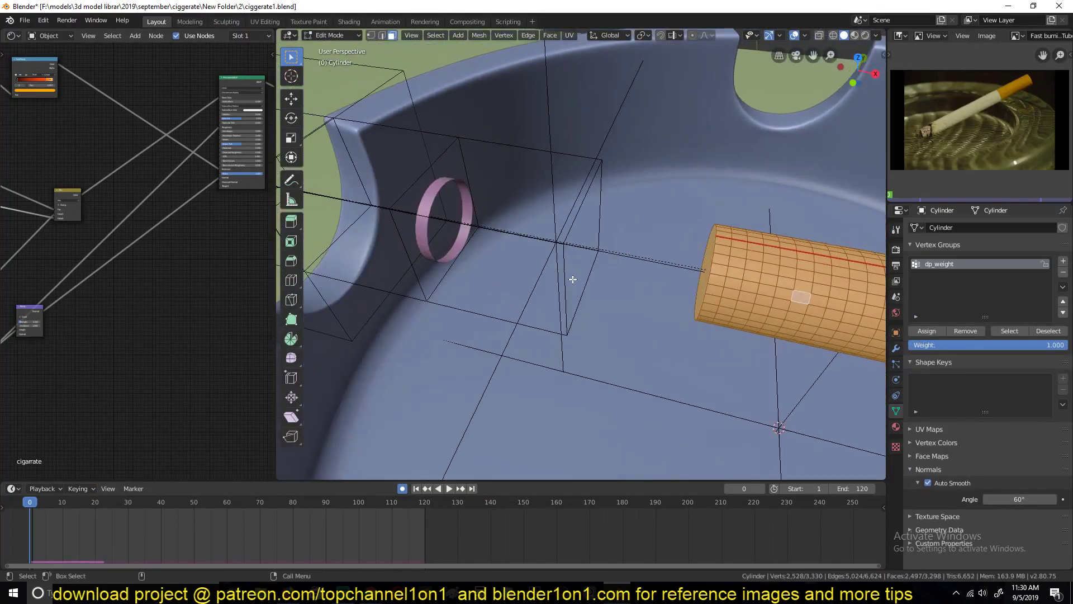
pyautogui.scroll(-4, 573, 280)
pyautogui.press('Tab')
# - Play the animation to frame 87 and select all linked vertices of the cigarette in Edit Mode, viewed in wireframe
pyautogui.press('space')
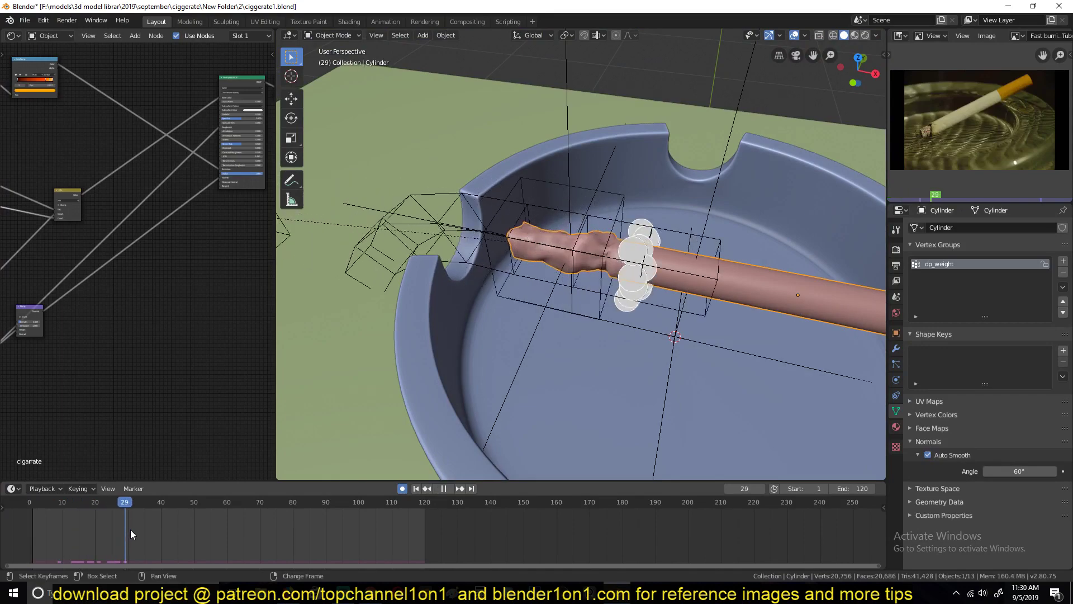
pyautogui.press('space')
pyautogui.press('Tab')
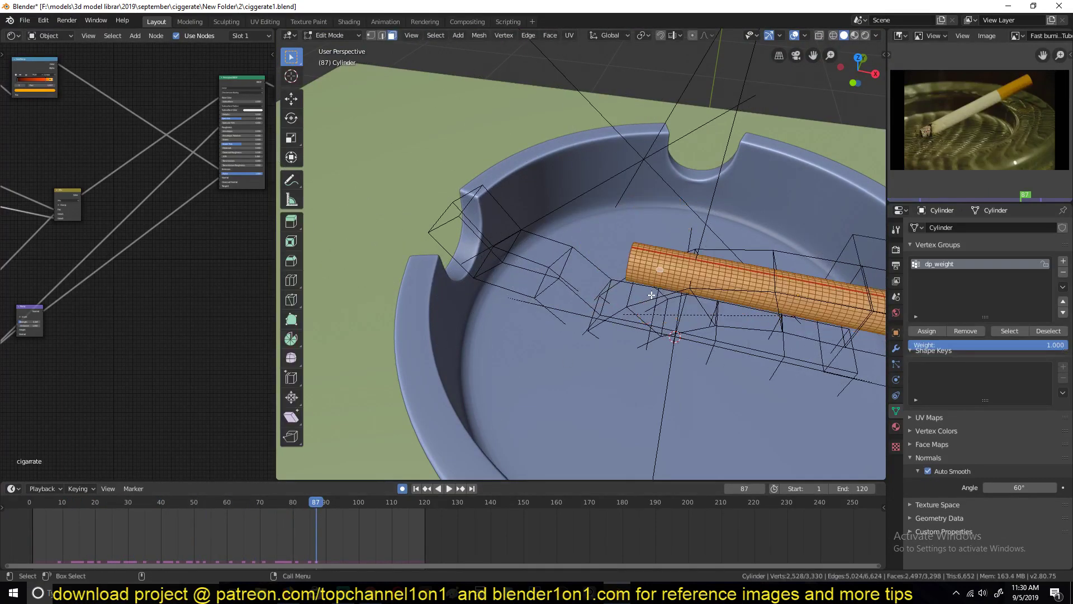
pyautogui.scroll(-4, 669, 292)
pyautogui.press('1')
pyautogui.click(623, 259)
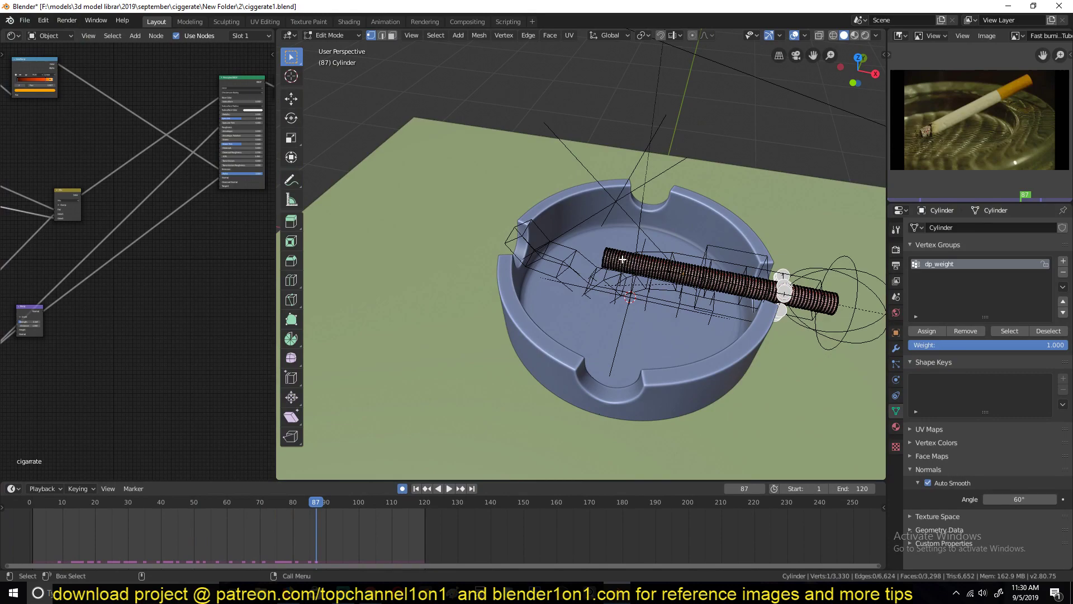
pyautogui.hotkey('ctrl', 'l')
pyautogui.scroll(5, 623, 259)
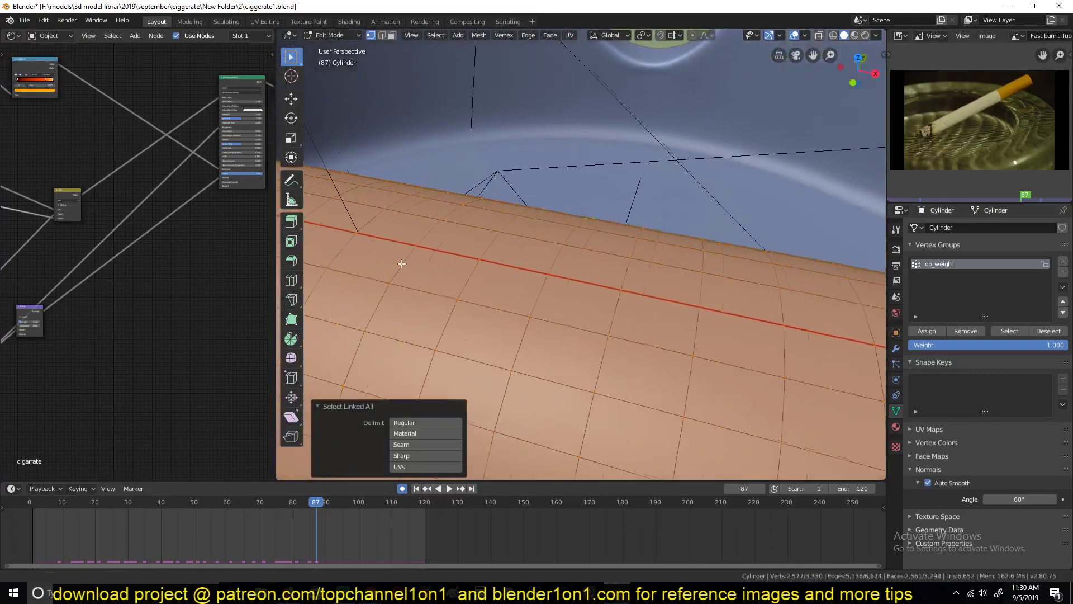
pyautogui.hotkey('alt', 'z')
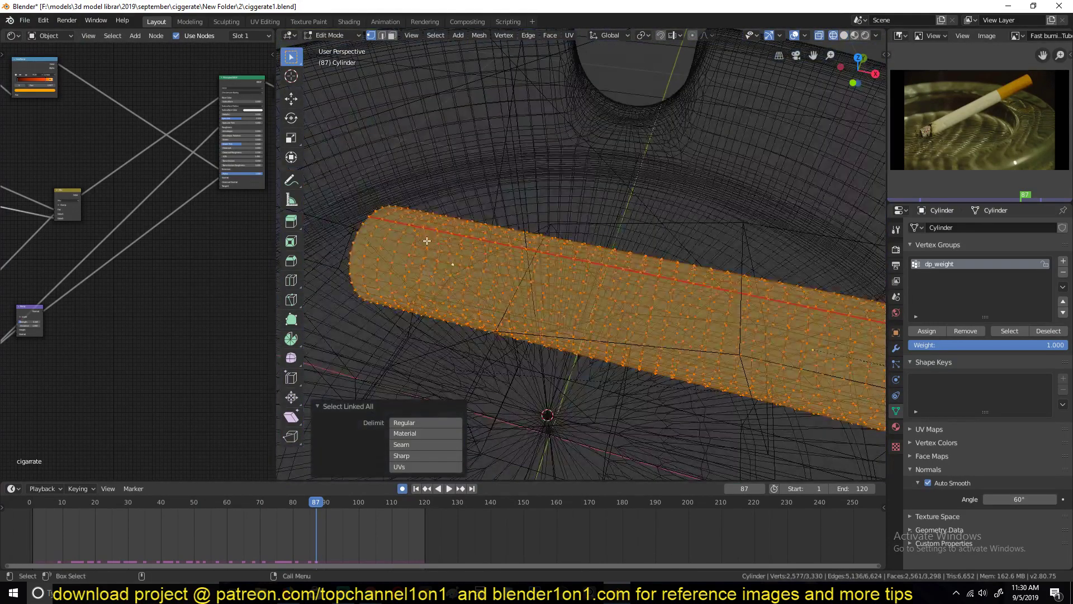
# - Select the cigarette's end cap face and grow the selection repeatedly along most of the cigarette
pyautogui.press('3')
pyautogui.click(454, 243)
pyautogui.moveTo(454, 244); pyautogui.dragTo(425, 215, button='middle')
pyautogui.click(346, 97)
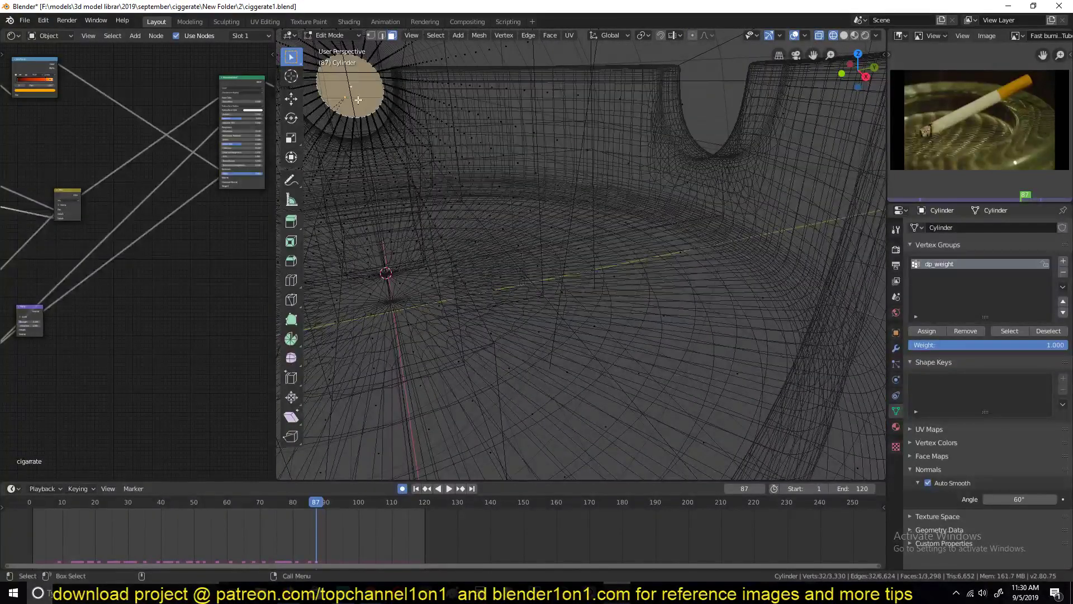
pyautogui.scroll(-6, 356, 96)
pyautogui.moveTo(356, 97); pyautogui.dragTo(412, 183, button='middle')
pyautogui.scroll(8, 433, 166)
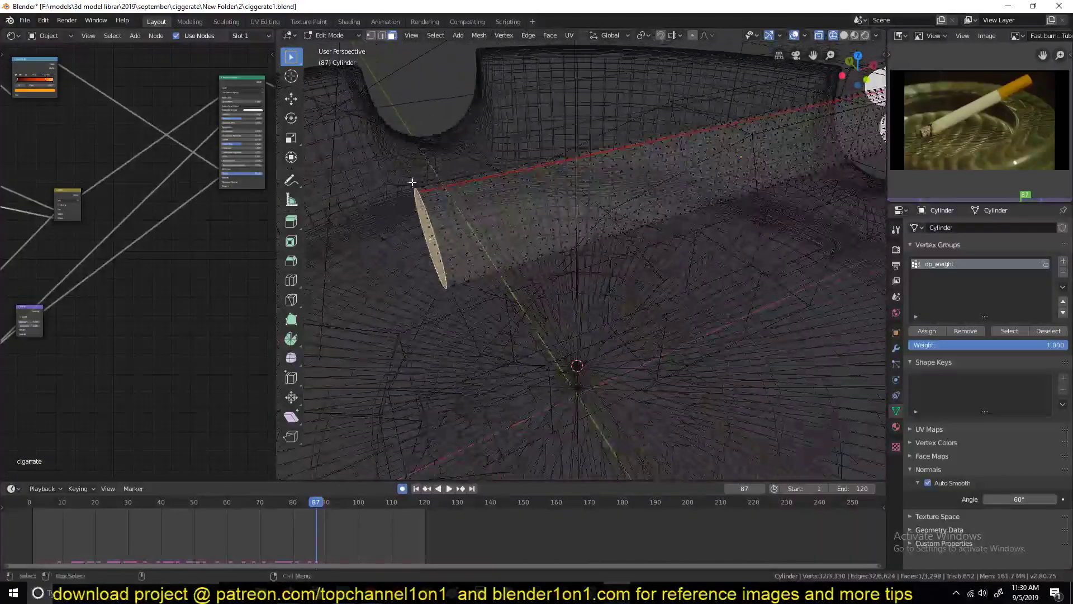
pyautogui.press('ctrl+KP_Add')
pyautogui.press('ctrl+KP_Add')
pyautogui.press('ctrl+KP_Add')
pyautogui.press('ctrl+KP_Add')
pyautogui.press('ctrl+KP_Add')
pyautogui.press('ctrl+KP_Add')
pyautogui.press('ctrl+KP_Add')
pyautogui.press('ctrl+KP_Add')
pyautogui.press('ctrl+KP_Add')
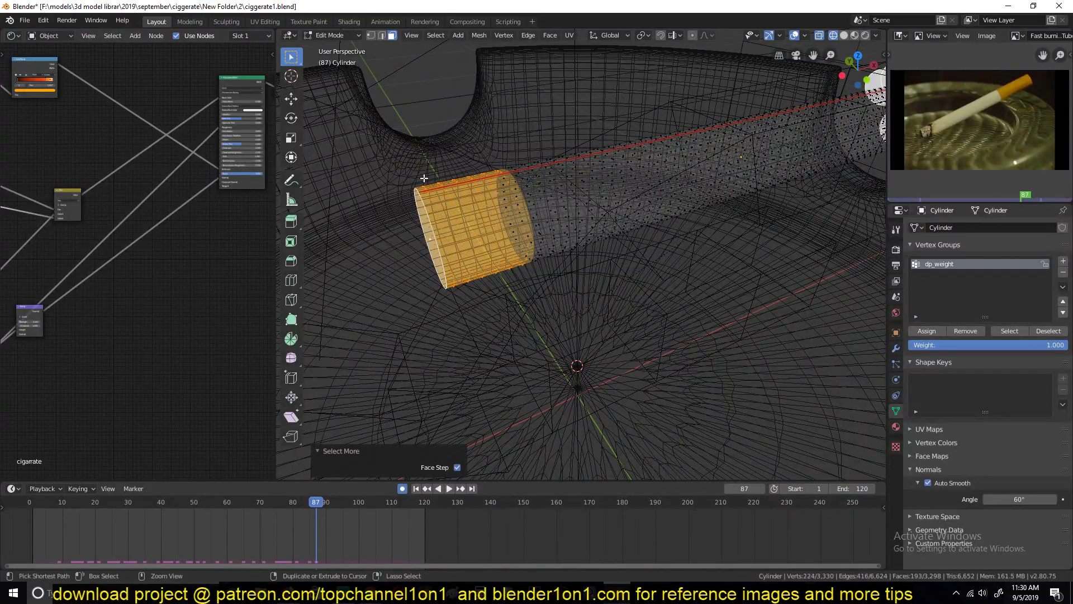
pyautogui.press('ctrl+KP_Add')
pyautogui.press('ctrl+KP_Add')
pyautogui.press('ctrl+KP_Add')
pyautogui.press('ctrl+KP_Add')
pyautogui.press('ctrl+KP_Add')
pyautogui.press('ctrl+KP_Add')
pyautogui.press('ctrl+KP_Add')
pyautogui.press('ctrl+KP_Add')
pyautogui.press('ctrl+KP_Add')
pyautogui.press('ctrl+KP_Add')
pyautogui.press('ctrl+KP_Add')
pyautogui.press('ctrl+KP_Add')
pyautogui.press('ctrl+KP_Add')
pyautogui.press('ctrl+KP_Add')
pyautogui.press('ctrl+KP_Add')
pyautogui.press('ctrl+KP_Add')
pyautogui.press('ctrl+KP_Add')
pyautogui.press('ctrl+KP_Add')
pyautogui.press('ctrl+KP_Add')
pyautogui.press('ctrl+KP_Add')
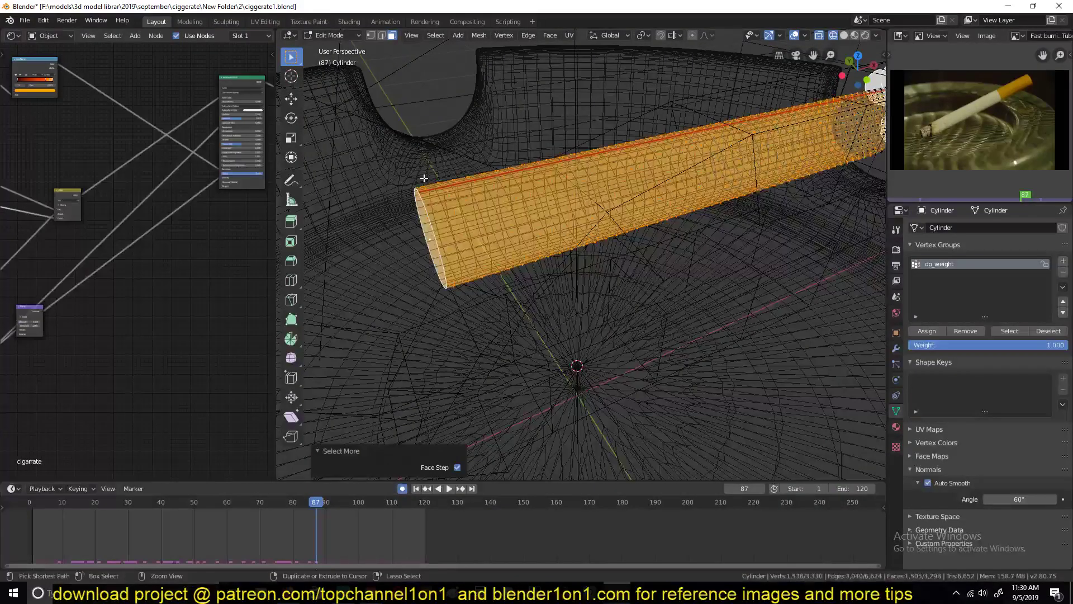
# - Reveal the hidden mesh of the cigarette and select the separate tip section with all its linked vertices, back in solid view
pyautogui.scroll(-10, 444, 197)
pyautogui.hotkey('alt', 'h')
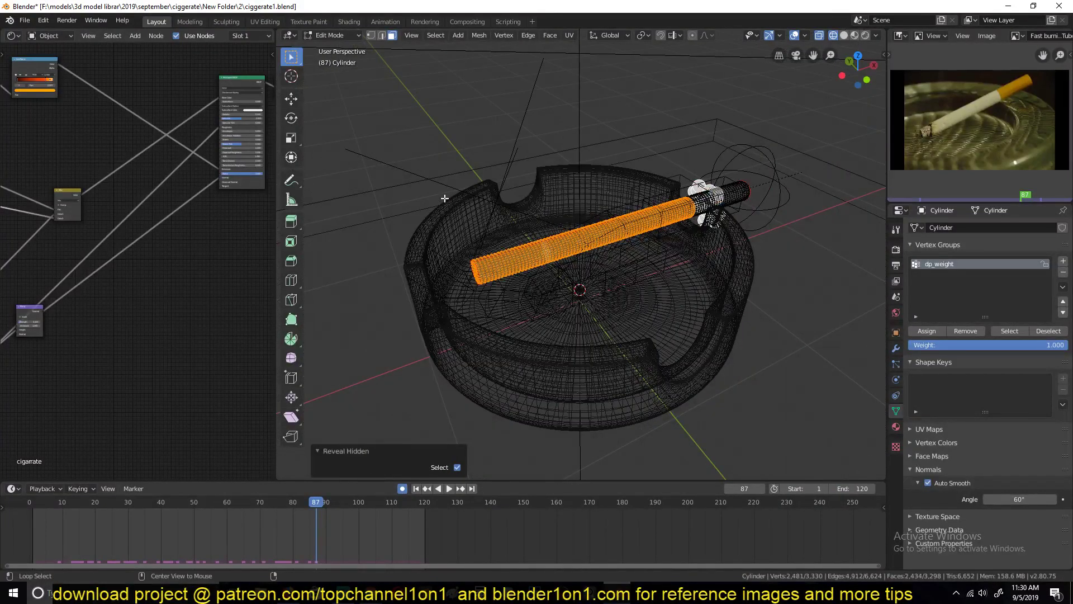
pyautogui.scroll(6, 566, 234)
pyautogui.moveTo(539, 237); pyautogui.dragTo(539, 212, button='middle')
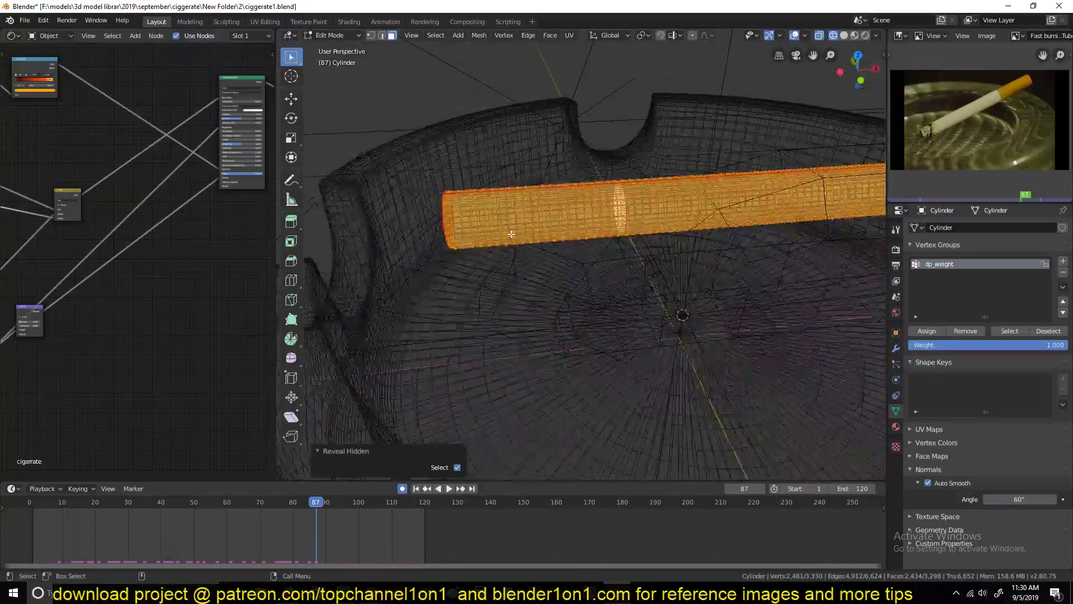
pyautogui.click(538, 210)
pyautogui.hotkey('ctrl', 'l')
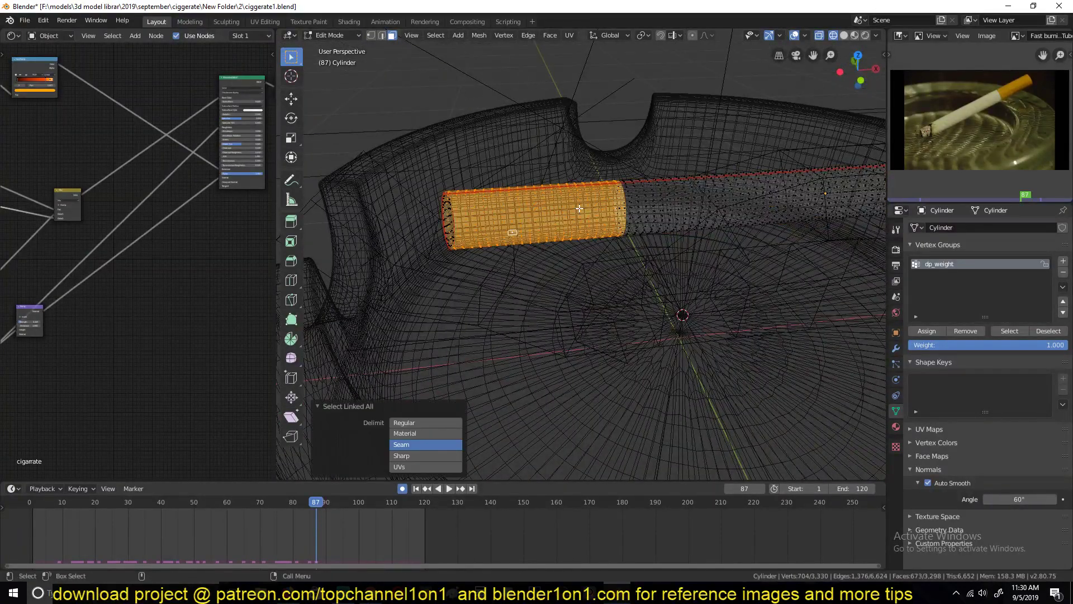
pyautogui.hotkey('shift', 'z')
pyautogui.moveTo(579, 208)
pyautogui.mouseDown(button='middle')
pyautogui.moveTo(588, 246)
pyautogui.moveTo(479, 246)
pyautogui.mouseUp(button='middle')
pyautogui.press('1')
pyautogui.hotkey('ctrl', 'l')
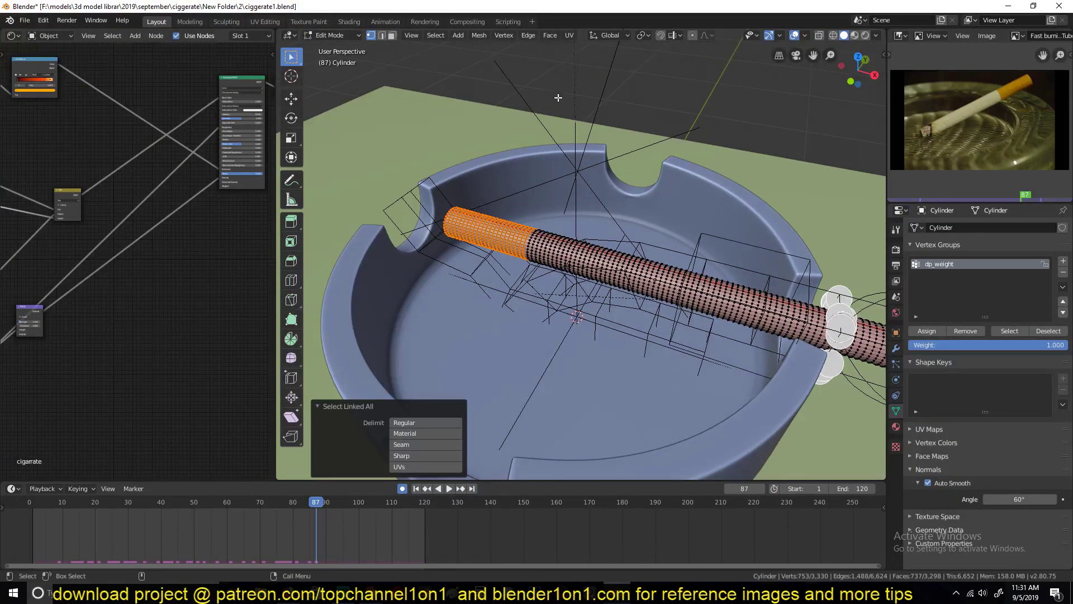
# - Examine the detached tip and its hook empty above the ashtray, comparing the cigarette in Object and Edit Mode
pyautogui.press('Tab')
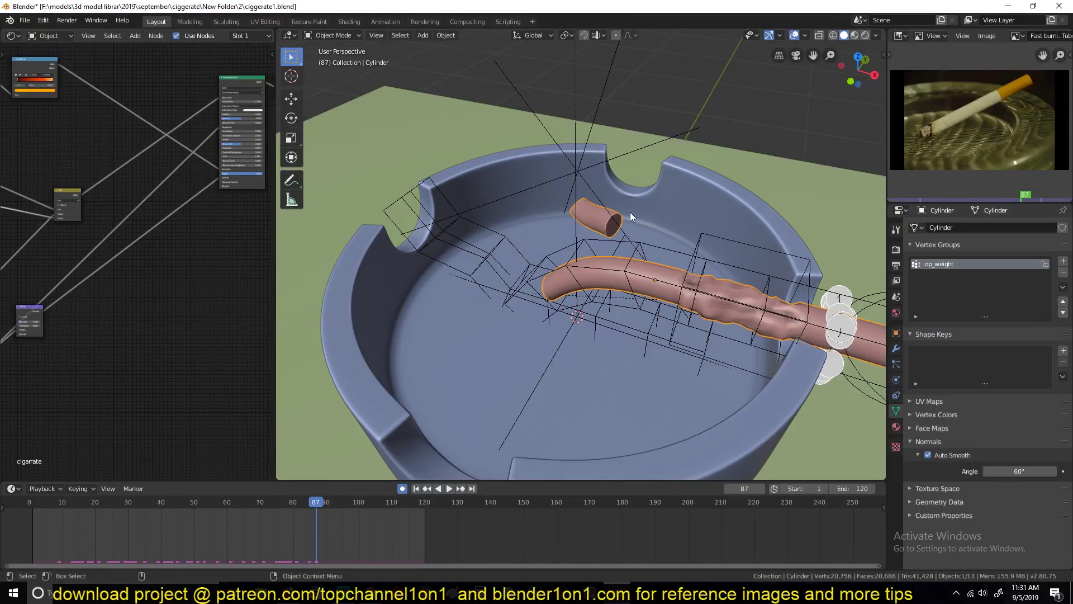
pyautogui.moveTo(630, 213)
pyautogui.mouseDown(button='middle')
pyautogui.moveTo(589, 190)
pyautogui.moveTo(628, 196)
pyautogui.mouseUp(button='middle')
pyautogui.click(582, 145)
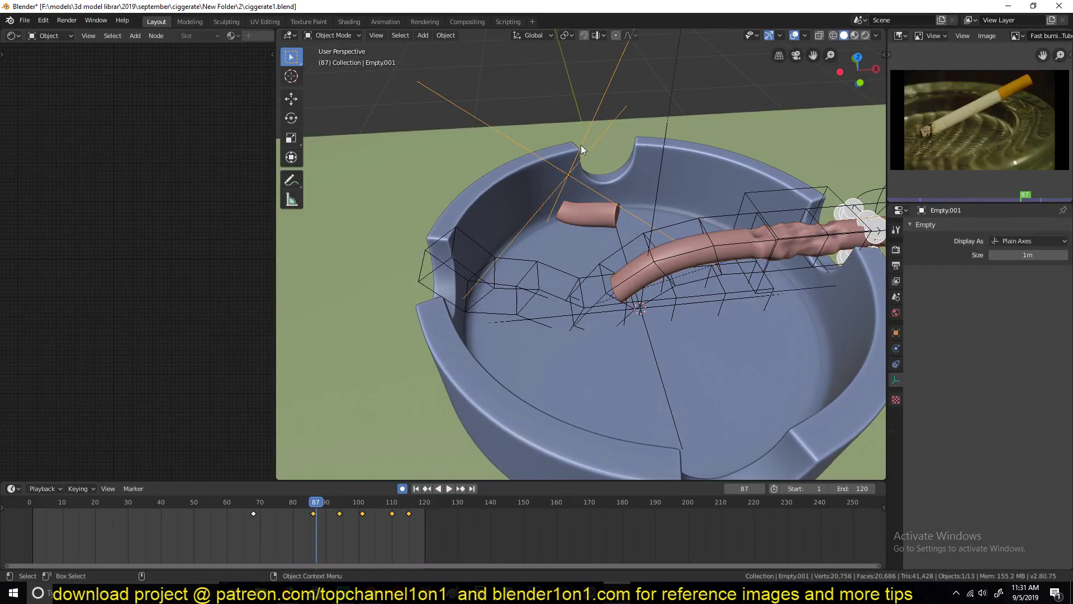
pyautogui.click(595, 216)
pyautogui.press('Tab')
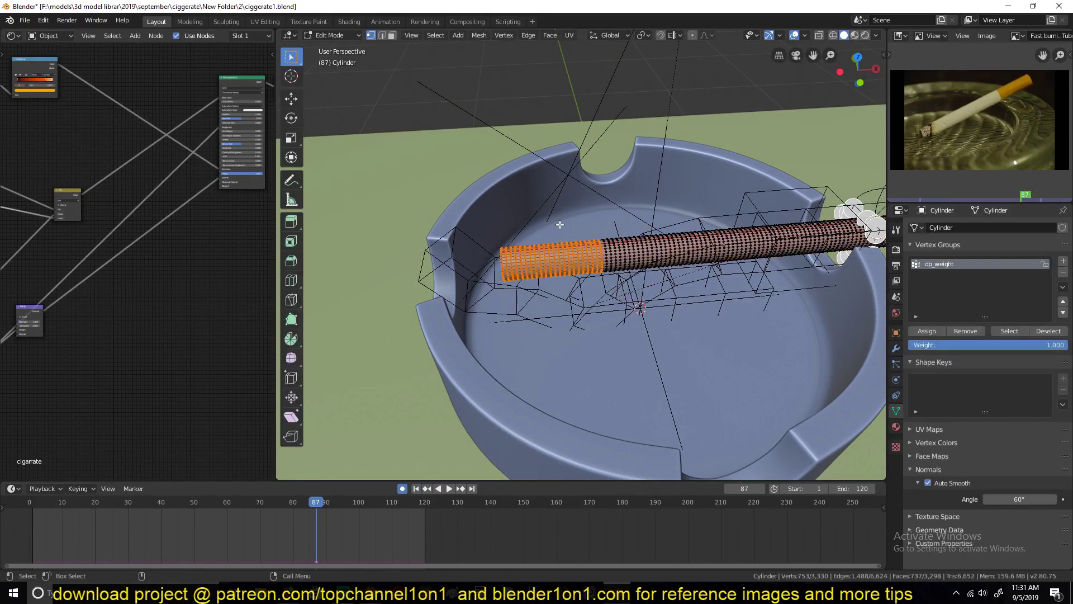
pyautogui.press('Tab')
pyautogui.moveTo(741, 234); pyautogui.dragTo(638, 301, button='middle')
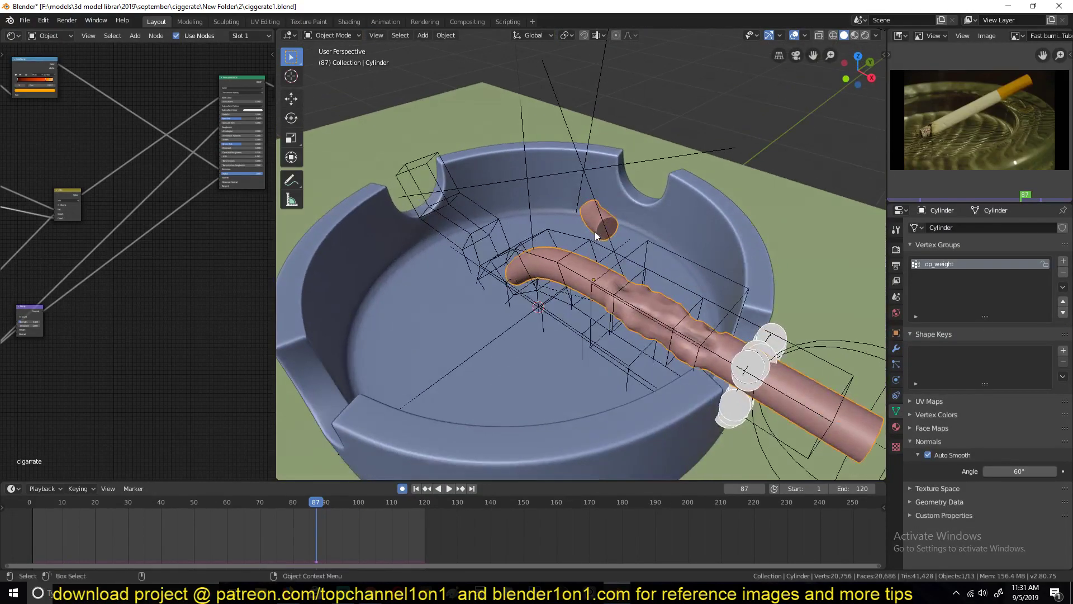
# - Select an edge loop midway along the cigarette, grow the selection into a band and hook it to a new object
pyautogui.press('Tab')
pyautogui.keyDown('alt'); pyautogui.click(646, 303); pyautogui.keyUp('alt')
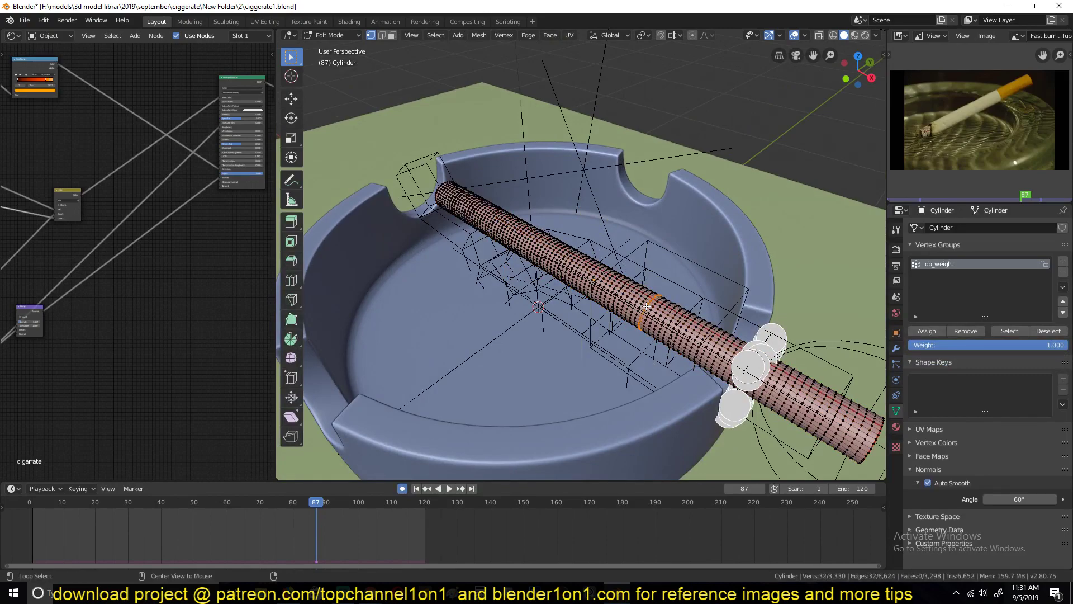
pyautogui.press('ctrl+KP_Add')
pyautogui.press('ctrl+KP_Add')
pyautogui.press('ctrl+KP_Add')
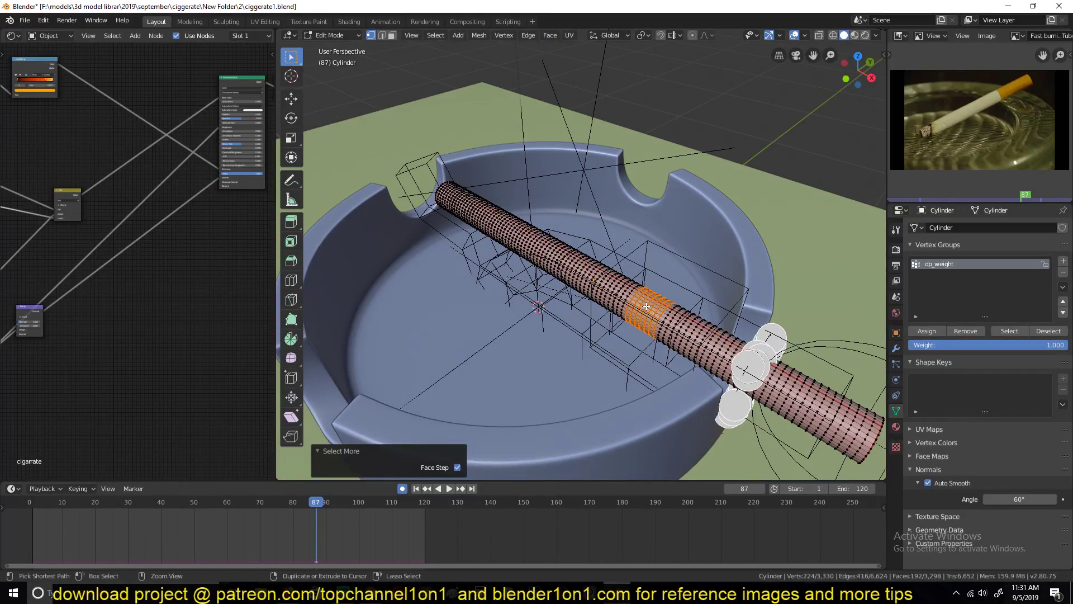
pyautogui.hotkey('ctrl', 'h')
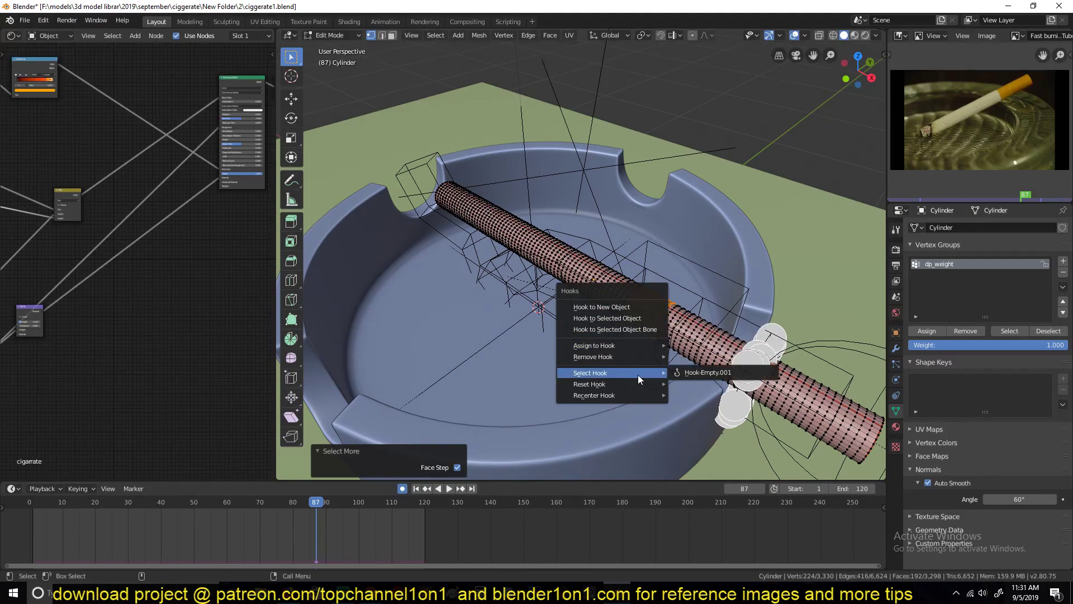
pyautogui.click(619, 307)
# - Select the new hook empty on the cigarette in Object Mode and try to move it
pyautogui.press('Tab')
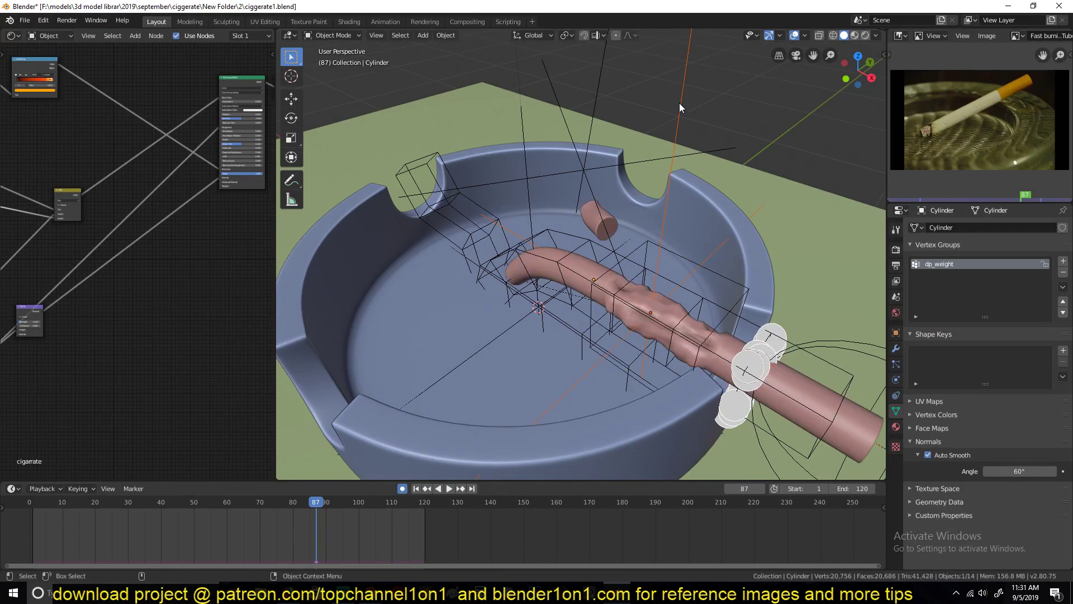
pyautogui.click(657, 322)
pyautogui.press('g')
pyautogui.rightClick(638, 348)
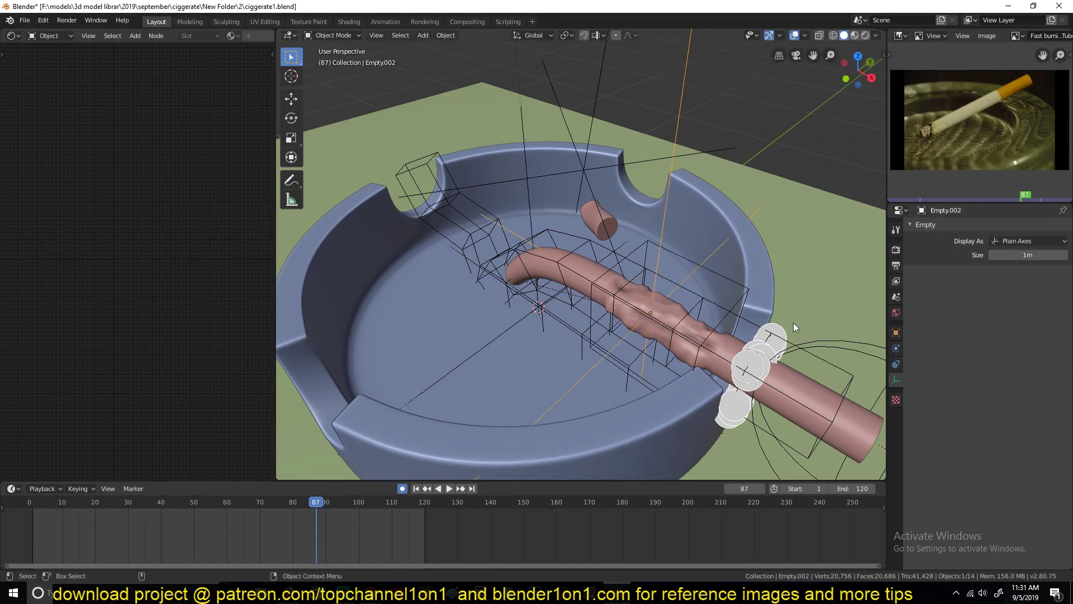
# - Check the hooked vertex band on the cigarette in Edit Mode and return to Object Mode
pyautogui.click(685, 289)
pyautogui.press('Tab')
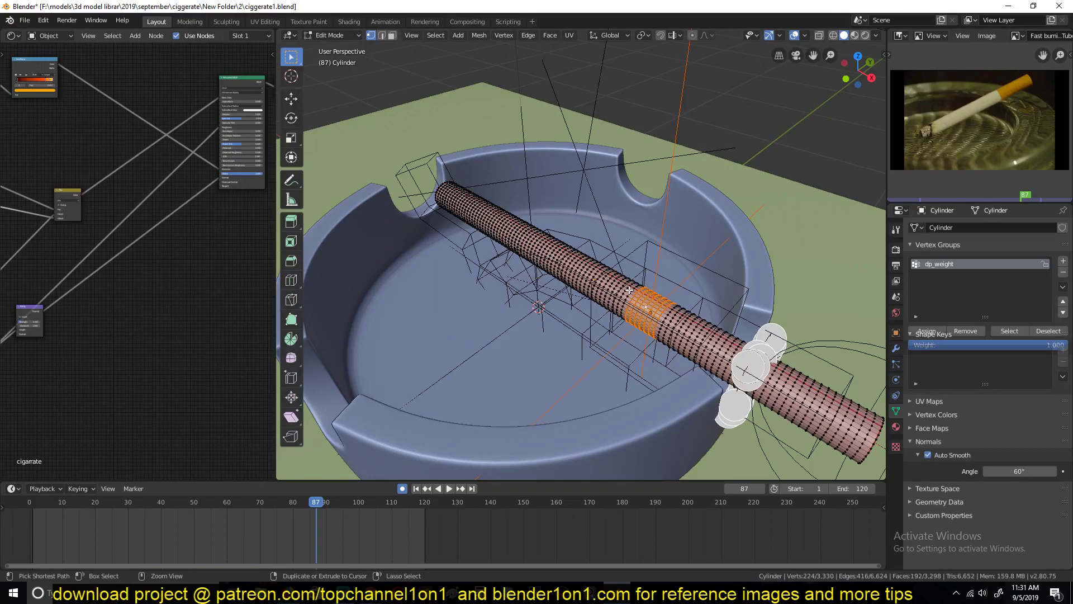
pyautogui.press('Tab')
# - Rotate the tip's hook empty freely with a trackball rotation at frame 87 and try moving it
pyautogui.moveTo(492, 293); pyautogui.dragTo(586, 153, button='middle')
pyautogui.click(593, 125)
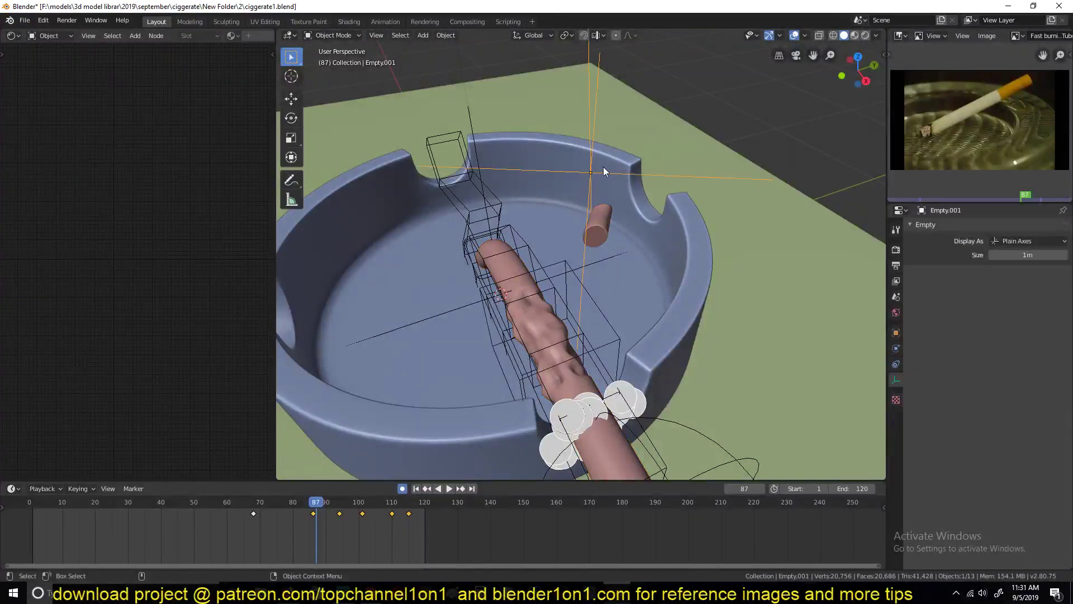
pyautogui.press('r')
pyautogui.press('r')
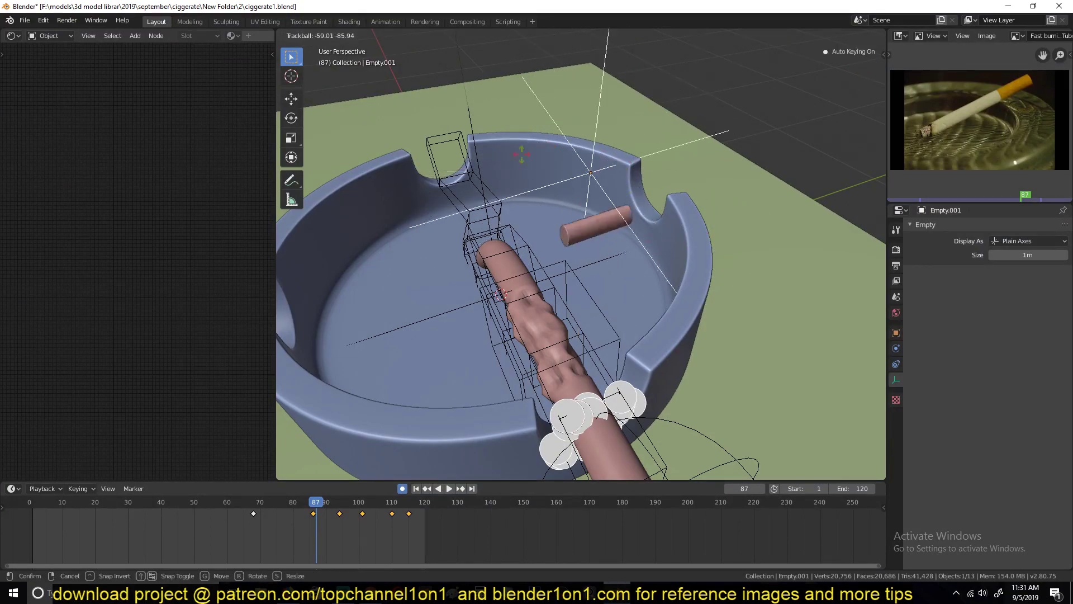
pyautogui.click(571, 235)
pyautogui.moveTo(571, 234); pyautogui.dragTo(641, 282, button='middle')
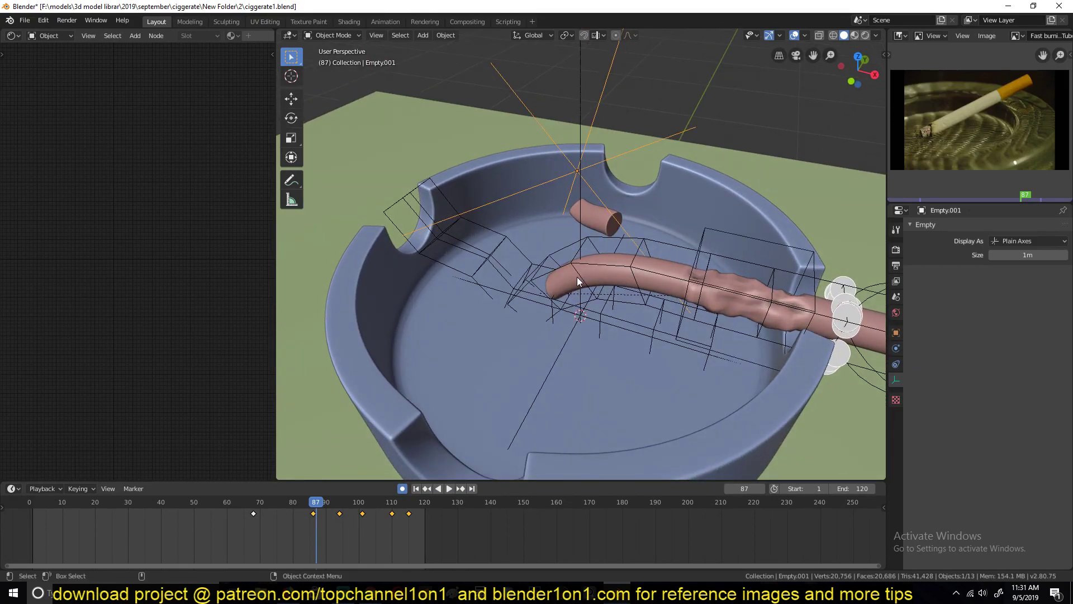
pyautogui.moveTo(732, 307); pyautogui.dragTo(569, 191, button='middle')
pyautogui.press('g')
pyautogui.rightClick(736, 239)
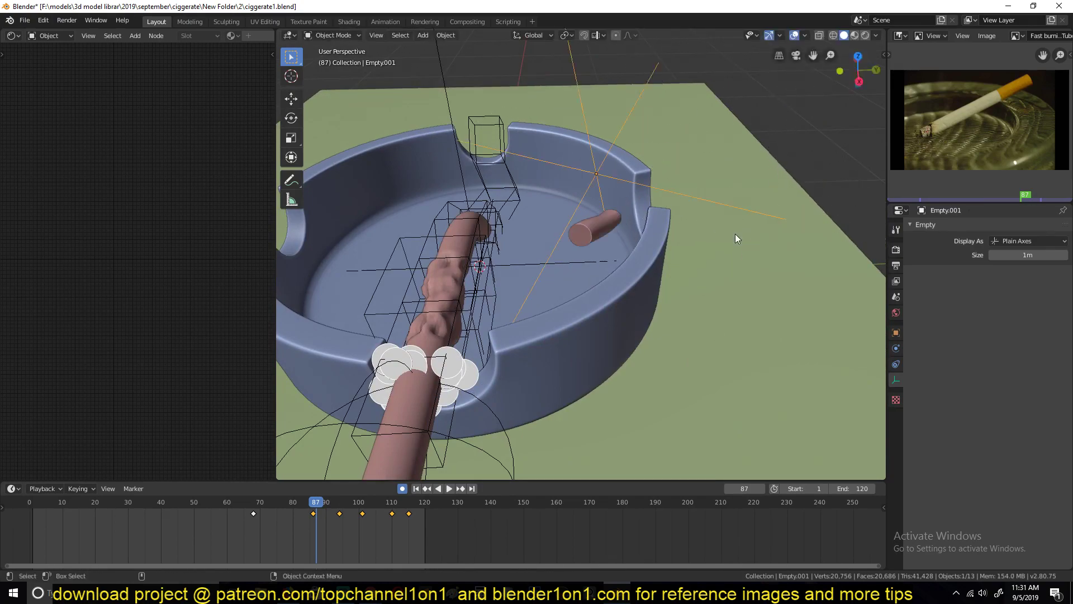
# - Play and scrub the animation from frame 0 to examine how the ash tip breaks off and falls
pyautogui.click(194, 521)
pyautogui.press('space')
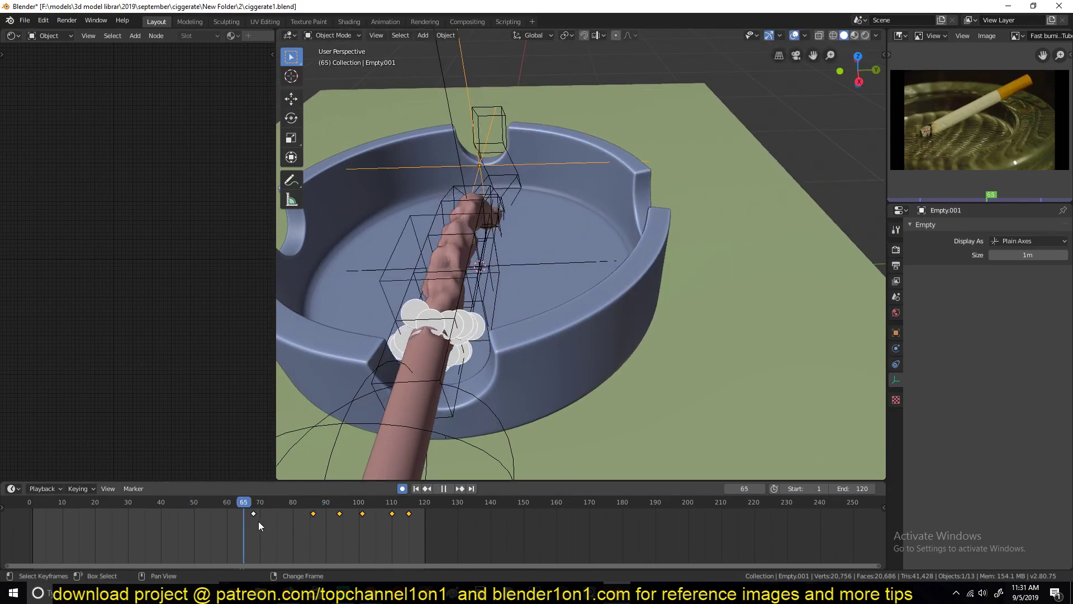
pyautogui.moveTo(303, 518); pyautogui.dragTo(8, 517, button='right')
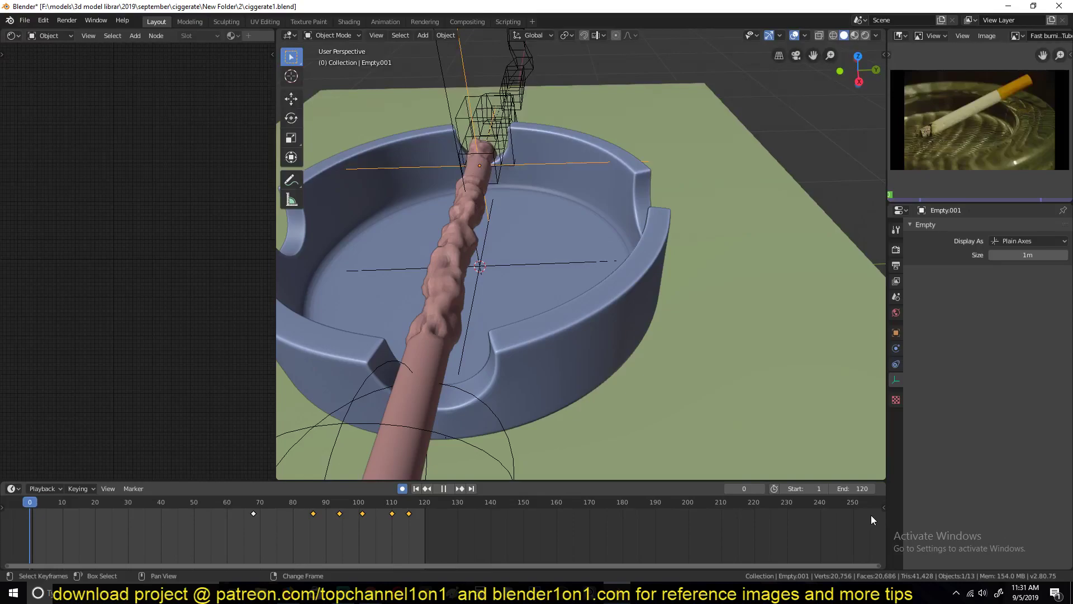
pyautogui.press('space')
pyautogui.moveTo(495, 277); pyautogui.dragTo(607, 254, button='middle')
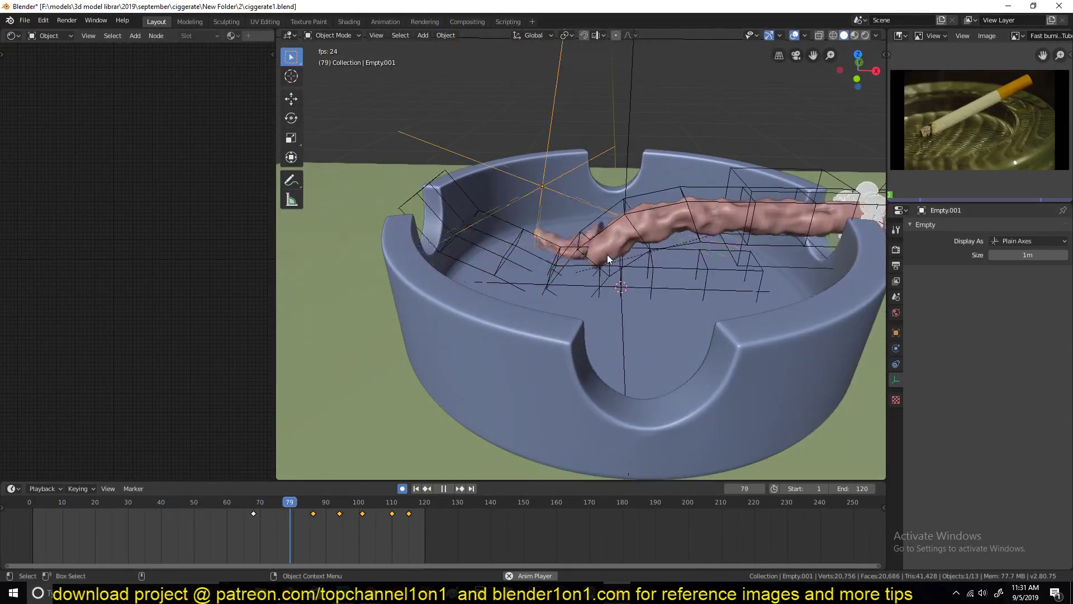
pyautogui.press('space')
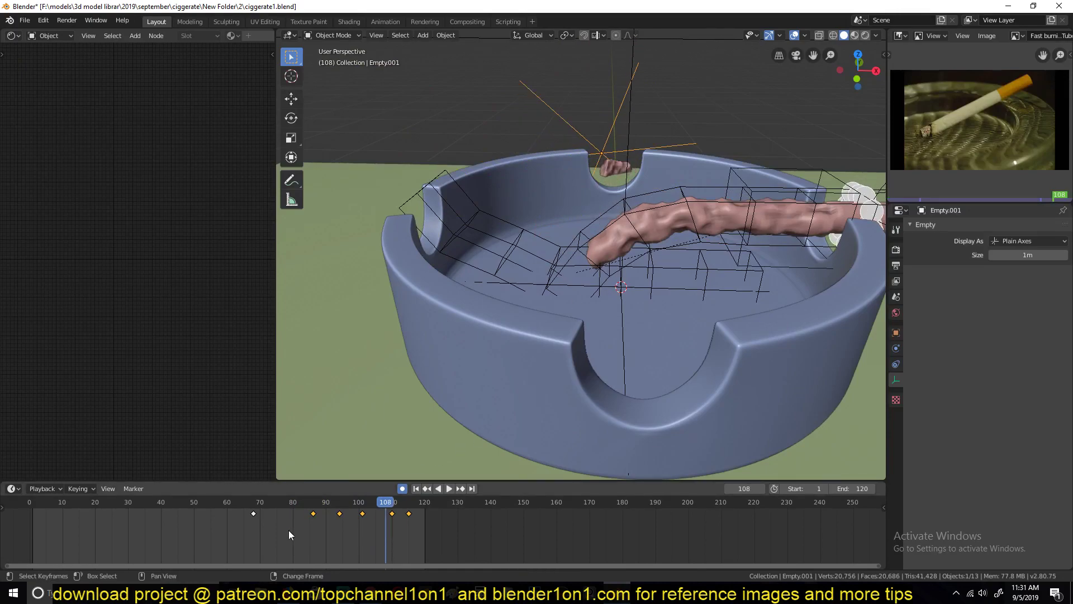
pyautogui.moveTo(288, 530); pyautogui.dragTo(243, 528)
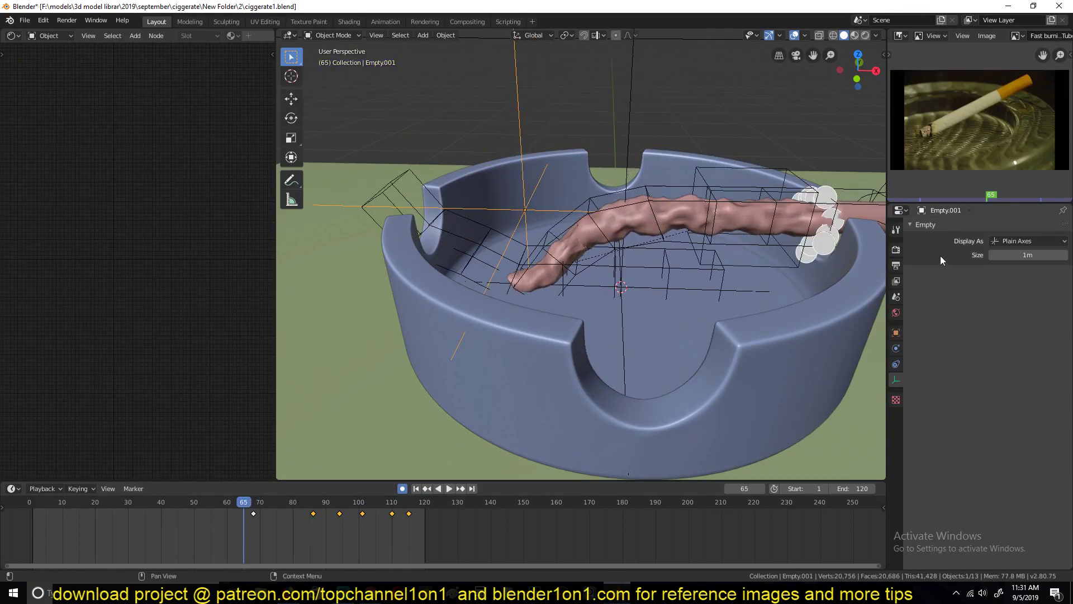
# - Show the cigarette's modifier stack and switch the viewport to material preview shading
pyautogui.click(717, 223)
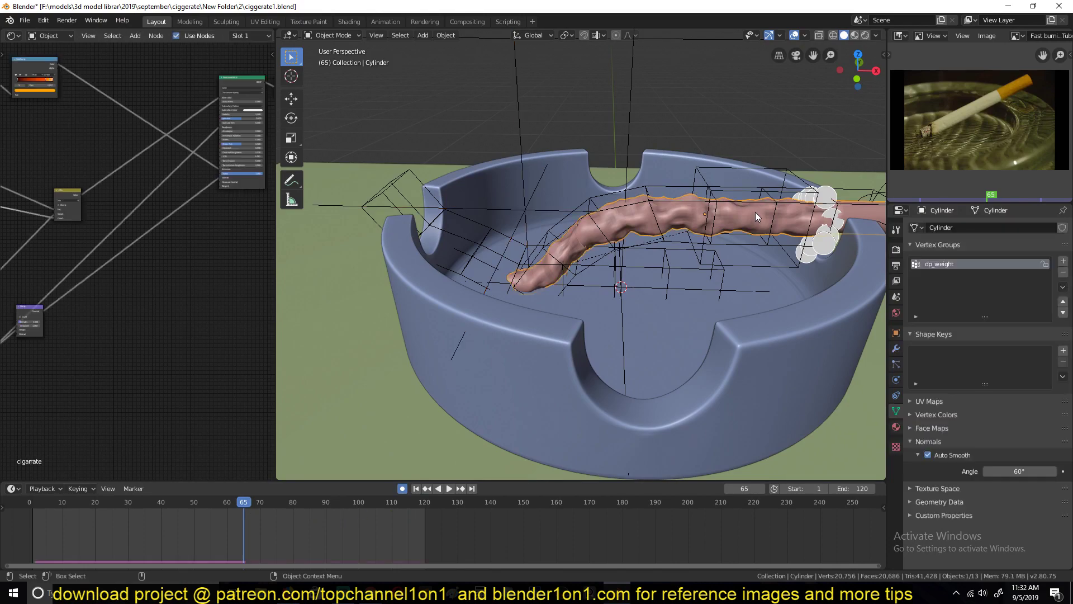
pyautogui.click(896, 350)
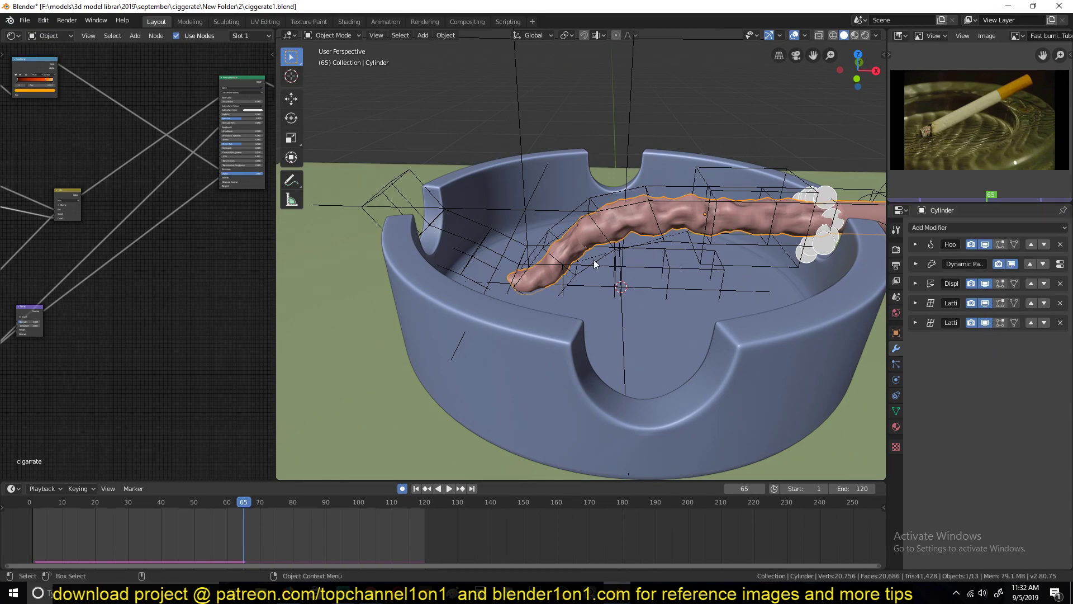
pyautogui.click(854, 37)
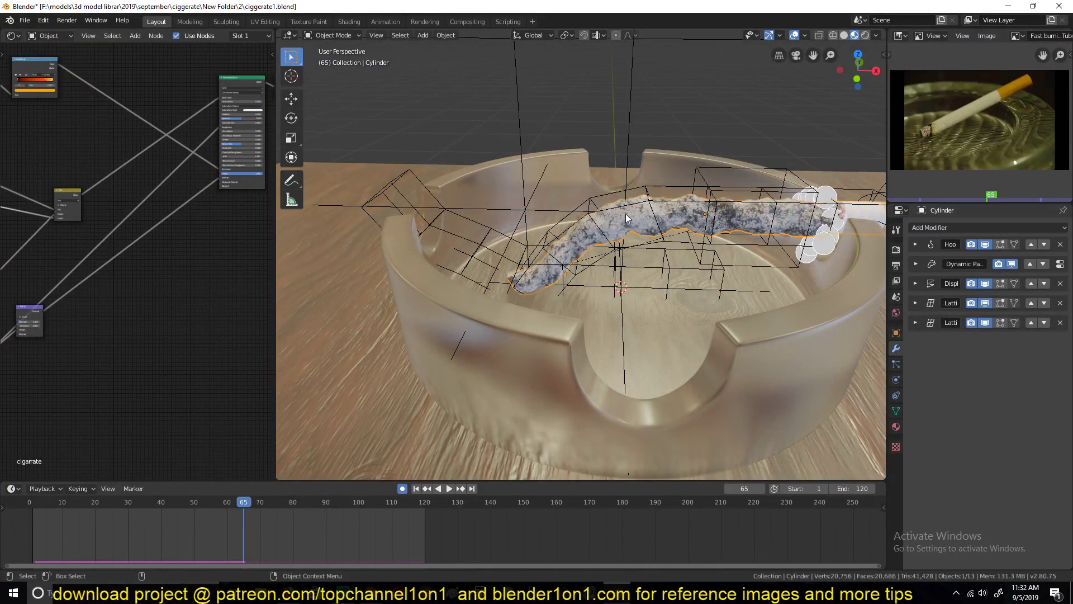
# - Play the animation with materials displayed and examine the edge between ash and paper at frame 29
pyautogui.press('space')
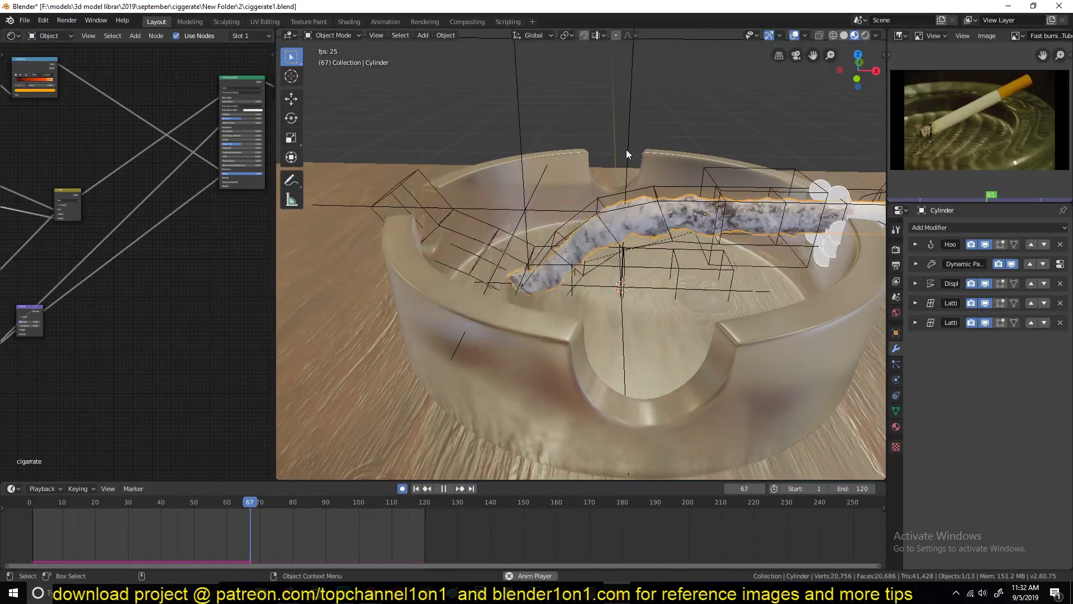
pyautogui.moveTo(702, 379); pyautogui.dragTo(553, 258, button='middle')
pyautogui.press('space')
pyautogui.scroll(3, 684, 264)
pyautogui.hotkey('alt', 'a')
pyautogui.keyDown('shift'); pyautogui.moveTo(683, 264); pyautogui.dragTo(651, 230, button='middle'); pyautogui.keyUp('shift')
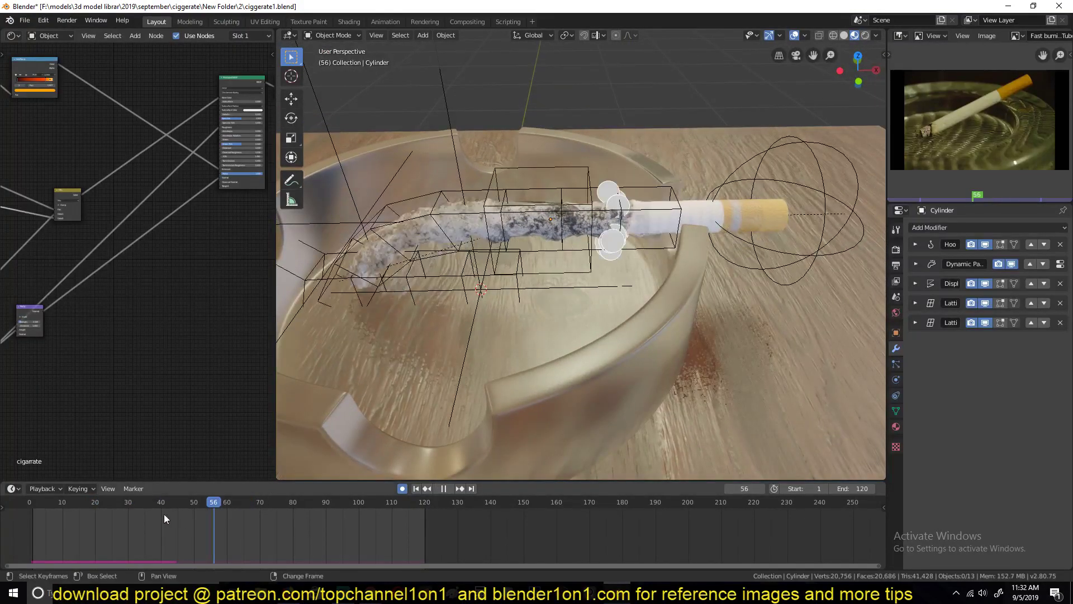
pyautogui.moveTo(163, 514); pyautogui.dragTo(124, 515)
pyautogui.moveTo(438, 240); pyautogui.dragTo(490, 257, button='middle')
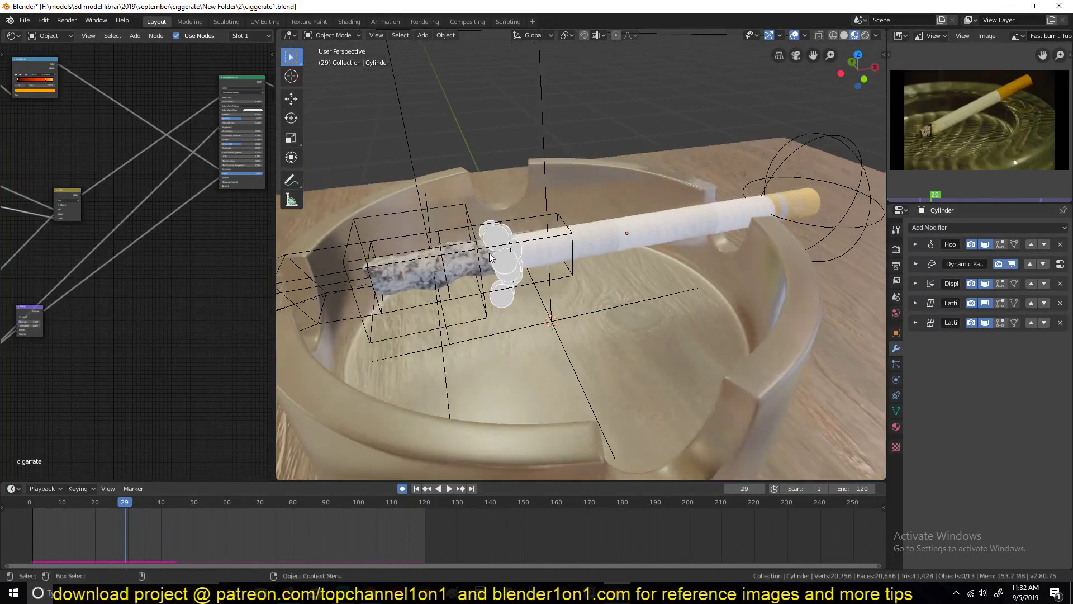
pyautogui.scroll(4, 511, 242)
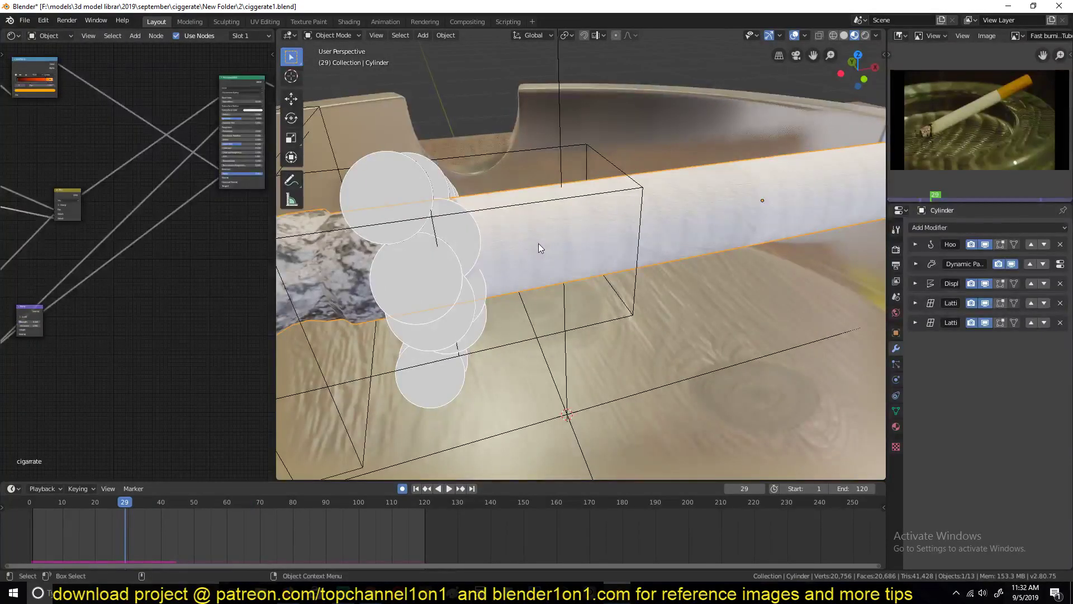
pyautogui.scroll(2, 536, 246)
pyautogui.keyDown('shift'); pyautogui.moveTo(527, 252); pyautogui.dragTo(561, 256, button='middle'); pyautogui.keyUp('shift')
# - Reveal the hidden objects and check the cigarette's mesh around the burning edge in Edit Mode
pyautogui.click(552, 252)
pyautogui.hotkey('alt', 'h')
pyautogui.click(754, 203)
pyautogui.press('Tab')
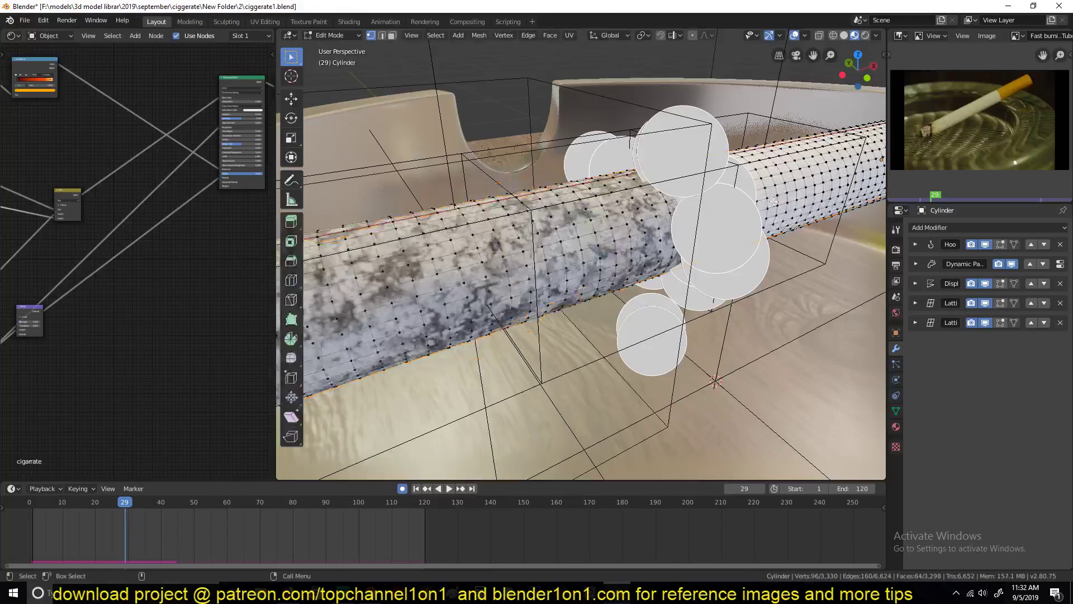
pyautogui.moveTo(680, 224); pyautogui.dragTo(650, 233, button='middle')
pyautogui.keyDown('alt'); pyautogui.click(499, 246); pyautogui.keyUp('alt')
pyautogui.moveTo(500, 246); pyautogui.dragTo(716, 184, button='middle')
pyautogui.press('Tab')
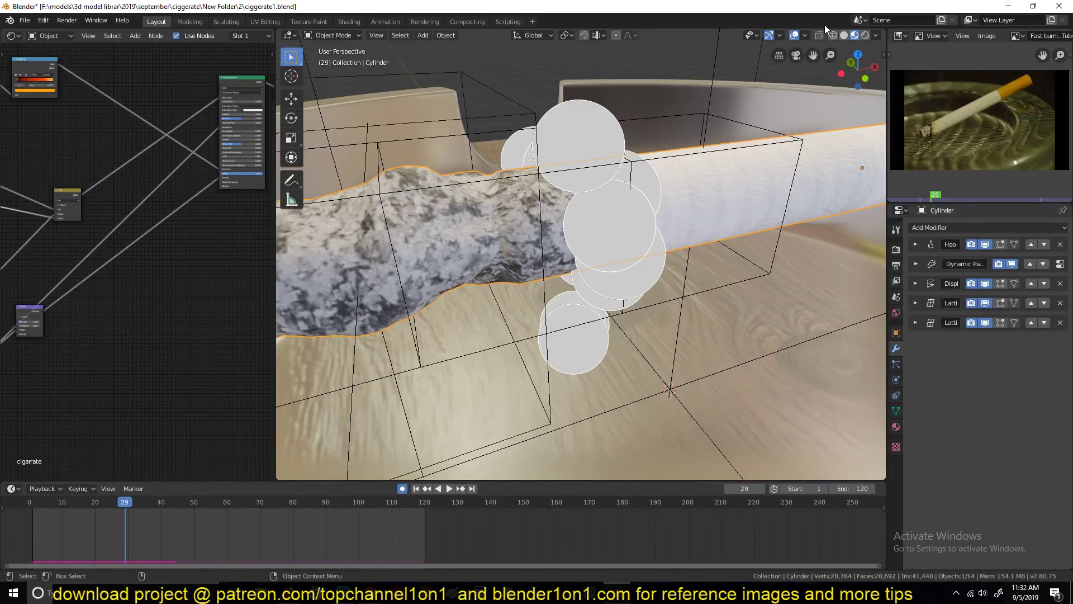
# - Turn off the viewport overlays and hide the cigarette, keeping the small ring at its burning edge shown
pyautogui.click(795, 36)
pyautogui.click(643, 189)
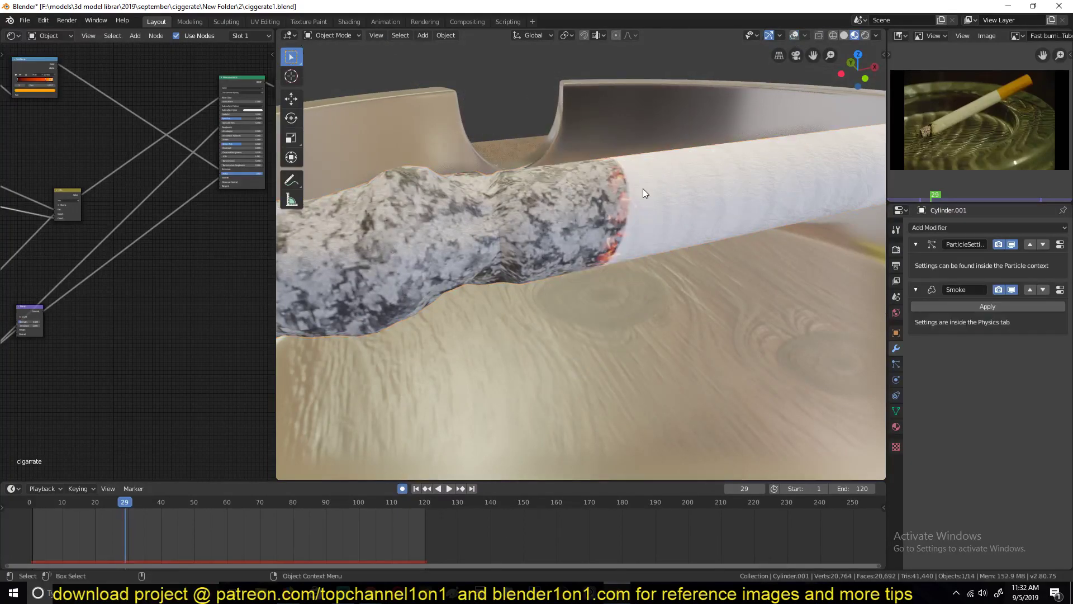
pyautogui.click(673, 184)
pyautogui.press('h')
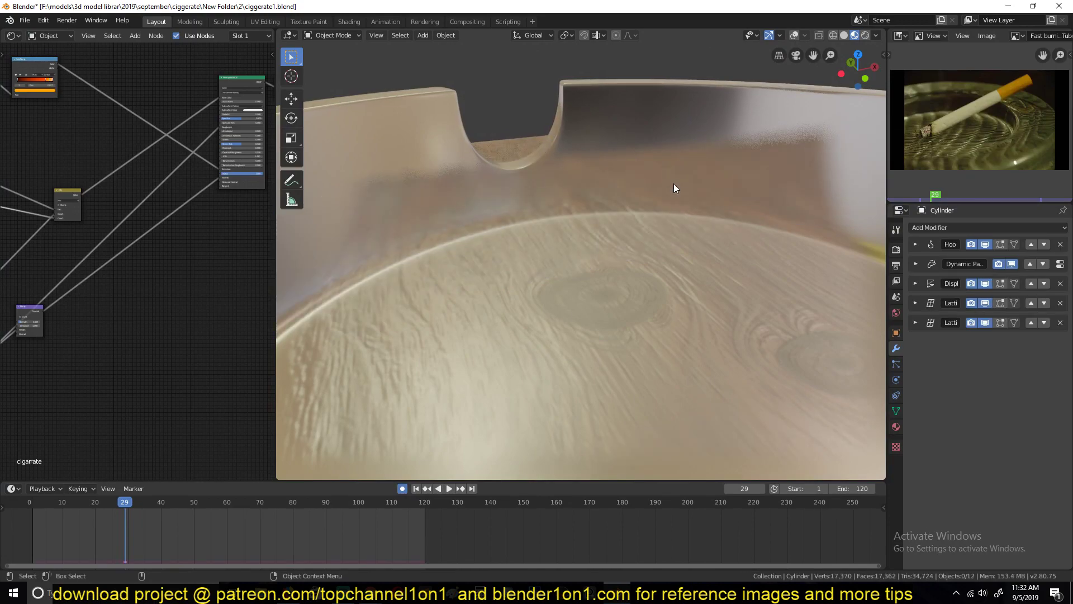
pyautogui.scroll(-4, 677, 170)
pyautogui.hotkey('alt', 'h')
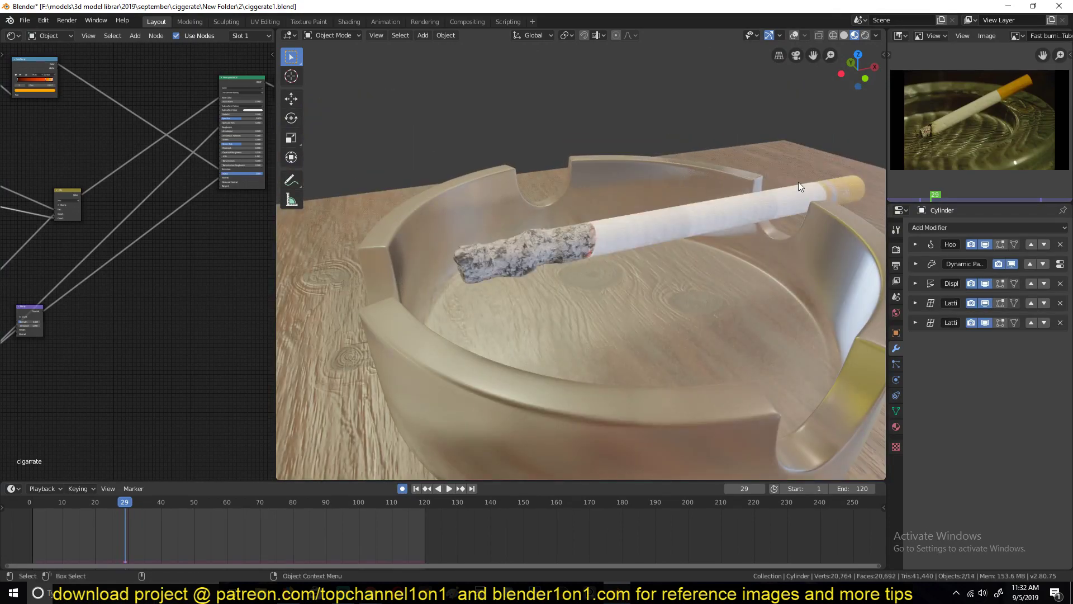
pyautogui.press('h')
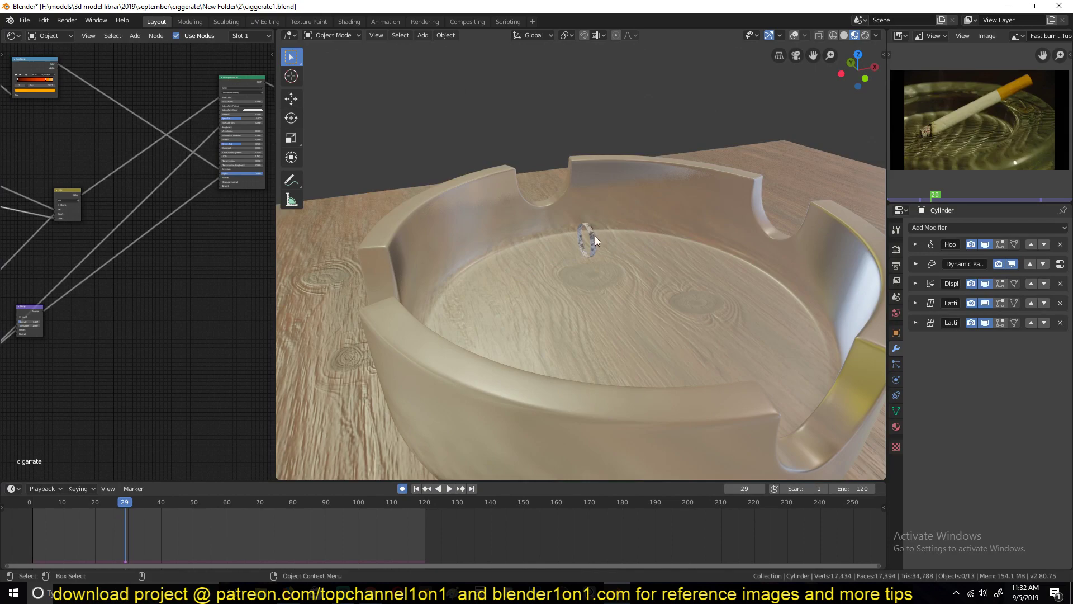
# - Play the animation with the cigarette hidden to examine how the ring travels across the ashtray
pyautogui.click(595, 236)
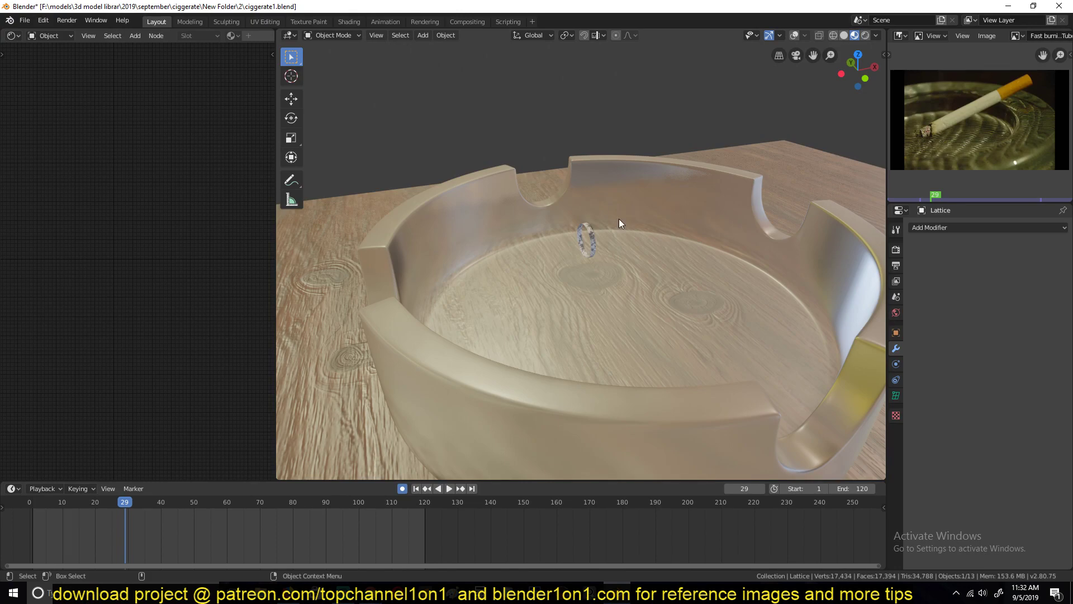
pyautogui.press('space')
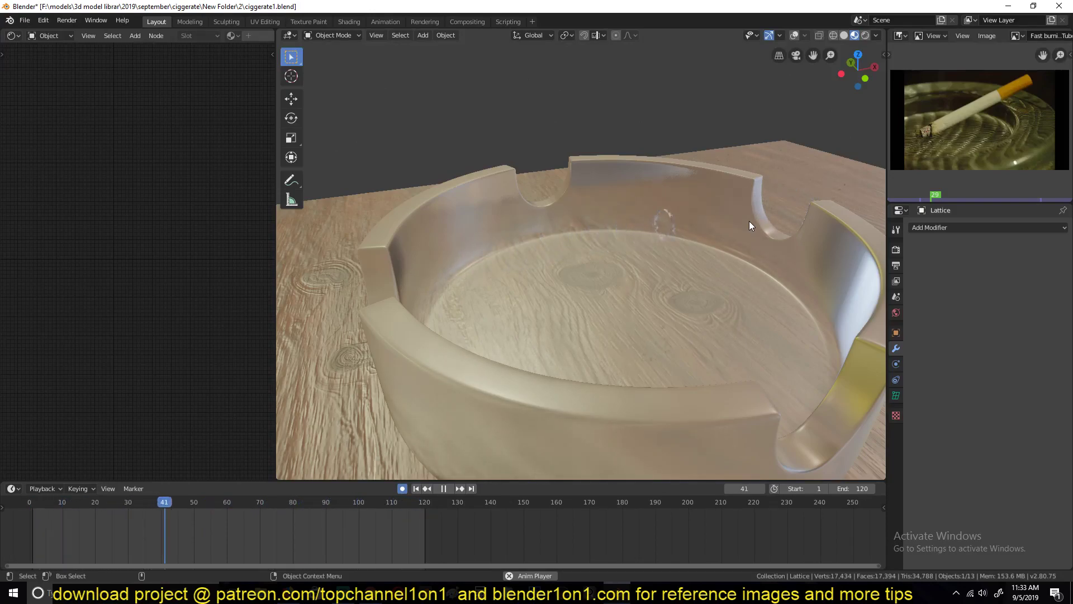
pyautogui.press('space')
pyautogui.moveTo(750, 226); pyautogui.dragTo(732, 147, button='middle')
pyautogui.scroll(4, 652, 227)
pyautogui.scroll(-3, 652, 227)
pyautogui.scroll(-3, 659, 197)
pyautogui.rightClick(36, 534)
pyautogui.press('space')
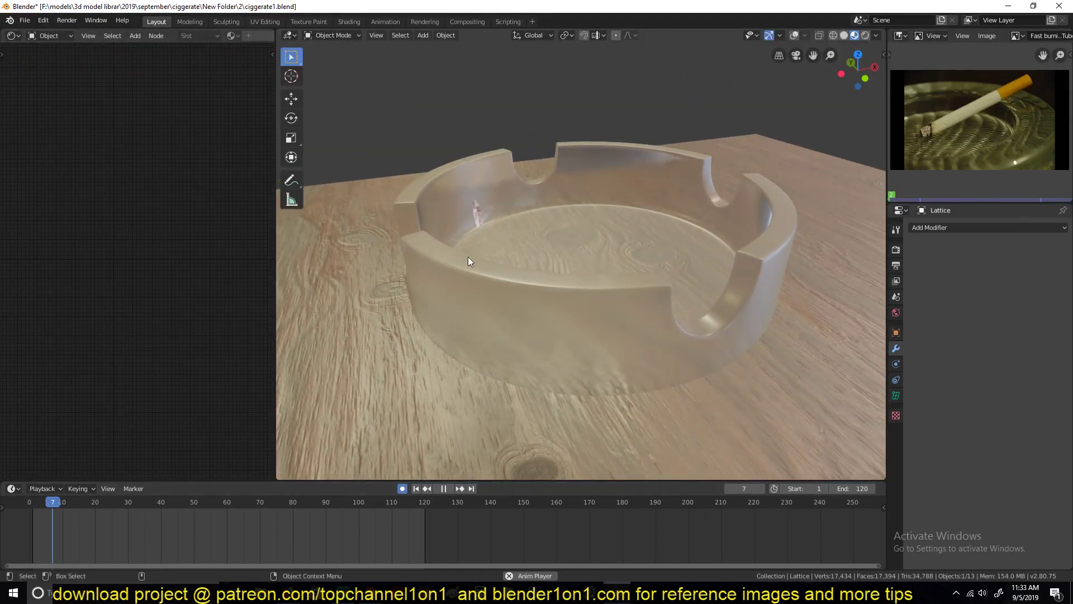
pyautogui.press('space')
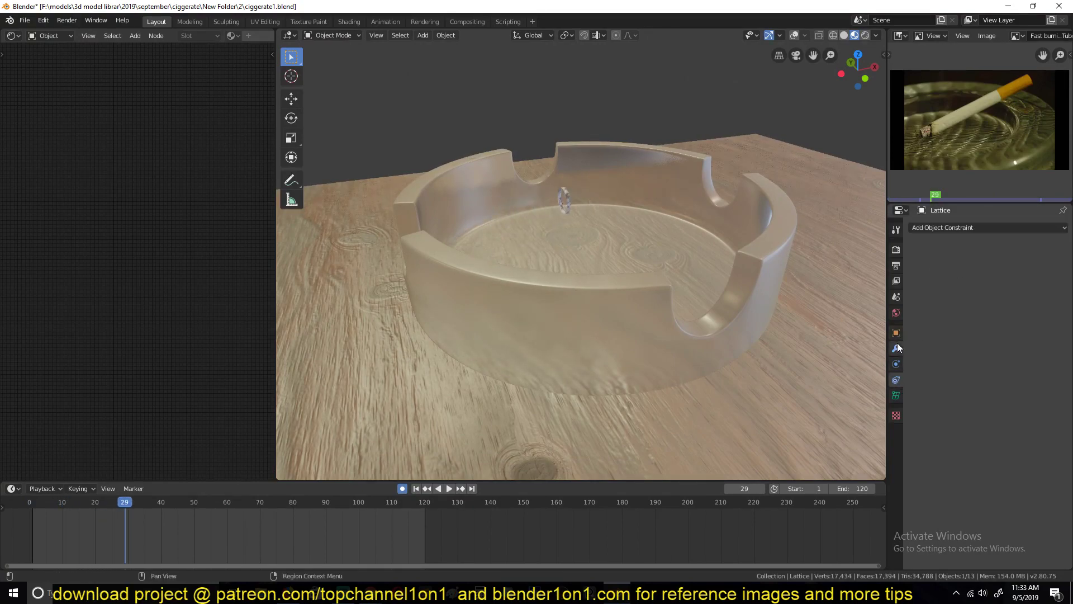
# - Show the ring's particle settings and turn the viewport overlays back on
pyautogui.click(571, 202)
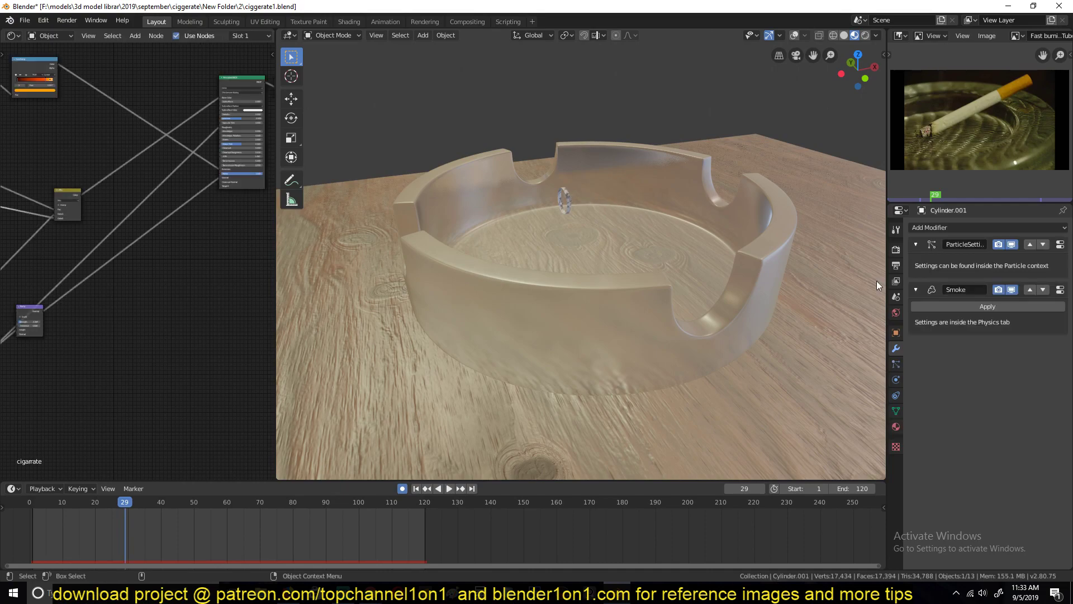
pyautogui.click(896, 365)
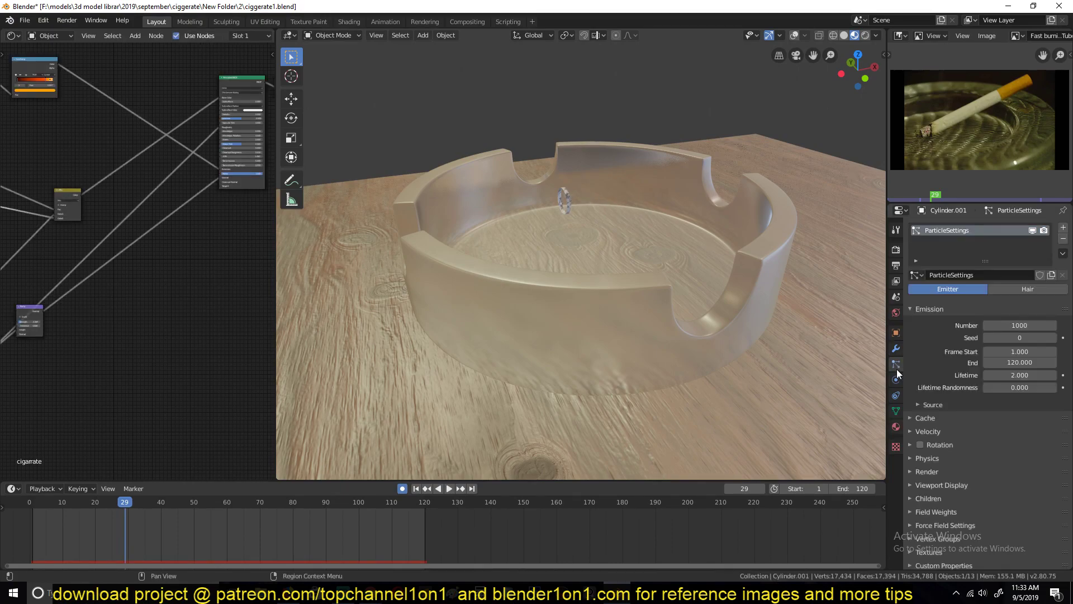
pyautogui.click(795, 35)
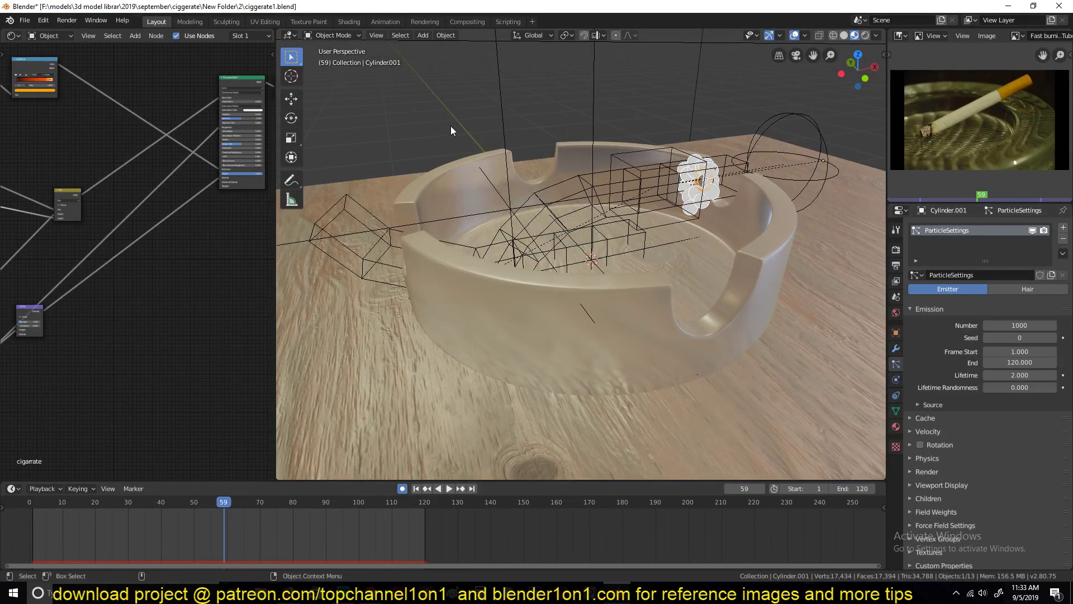
# - Play the animation from the first frame to examine the particles emitted by the moving ring
pyautogui.moveTo(594, 312); pyautogui.dragTo(502, 305, button='middle')
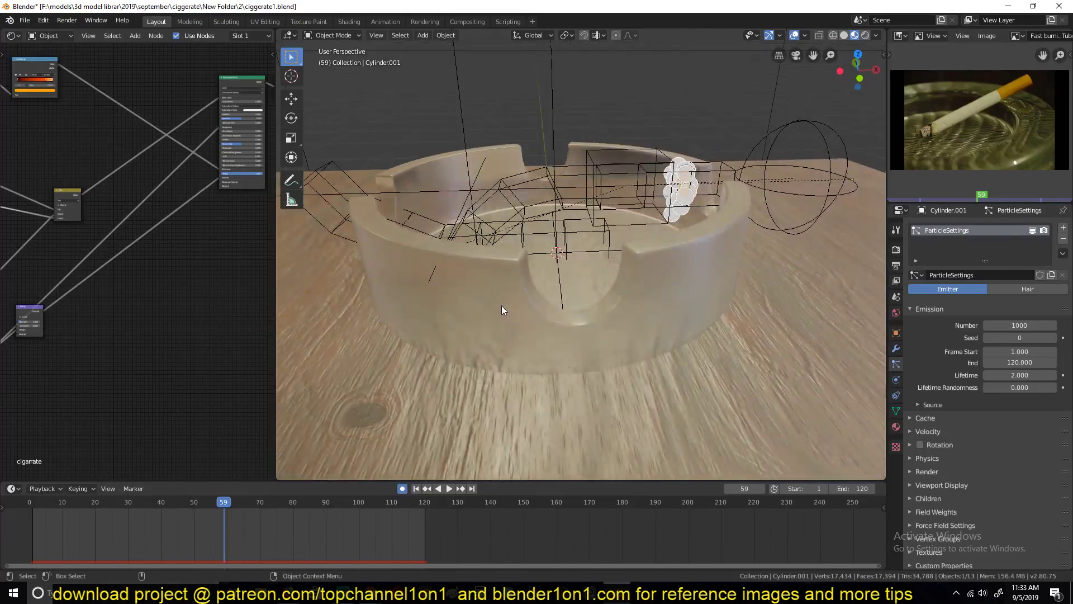
pyautogui.hotkey('shift', 'Left')
pyautogui.press('space')
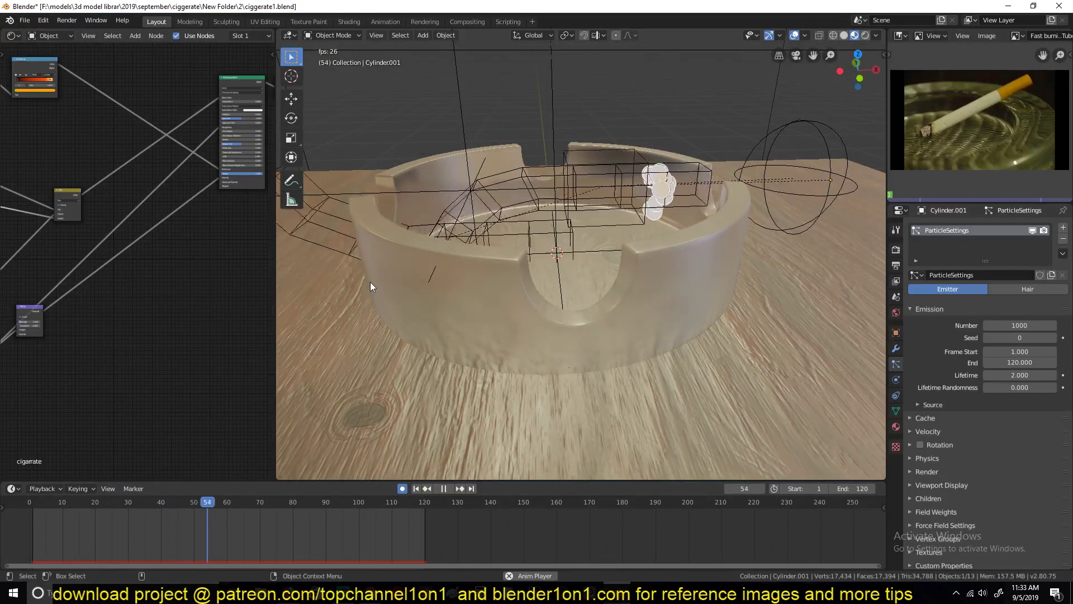
pyautogui.press('space')
# - Bring the cigarette material's node network into view in a widened node editor and reveal the hidden cigarette
pyautogui.scroll(-6, 157, 280)
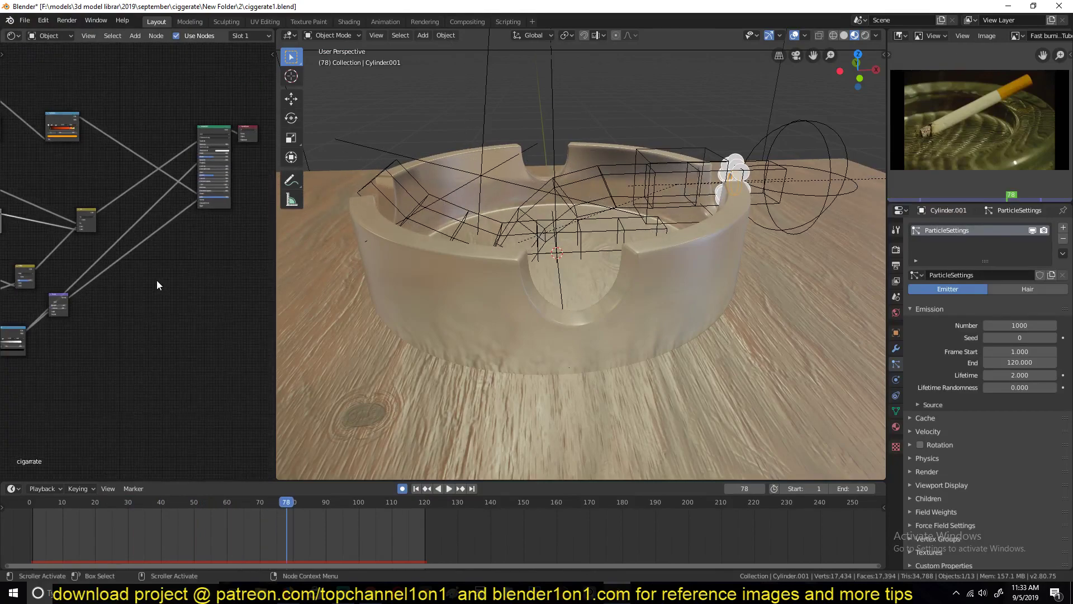
pyautogui.moveTo(177, 281); pyautogui.dragTo(215, 271, button='middle')
pyautogui.moveTo(115, 260); pyautogui.dragTo(139, 247, button='middle')
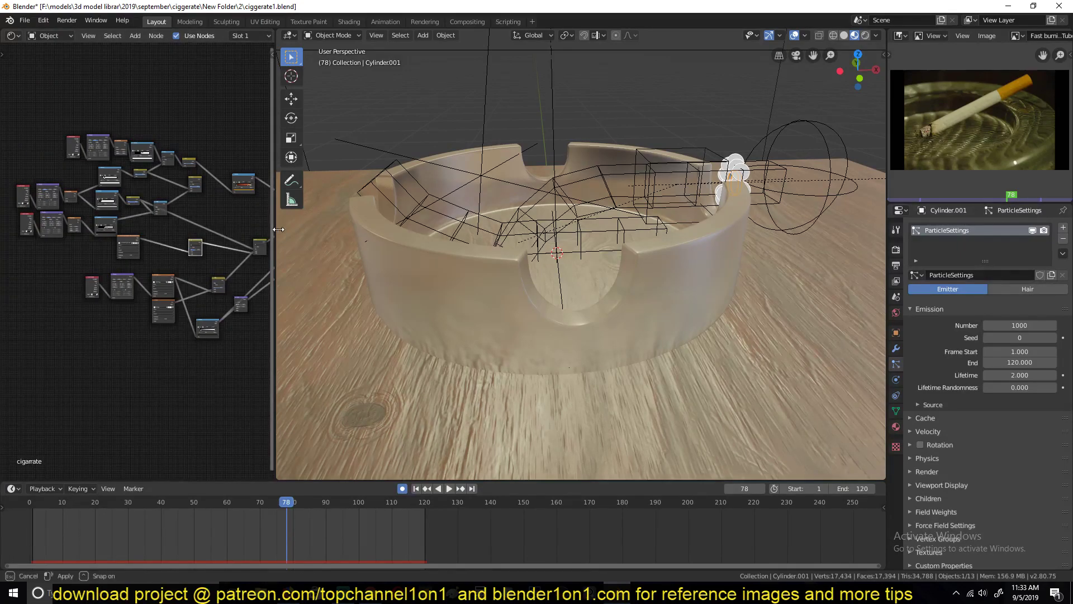
pyautogui.moveTo(275, 230); pyautogui.dragTo(399, 234)
pyautogui.hotkey('alt', 'h')
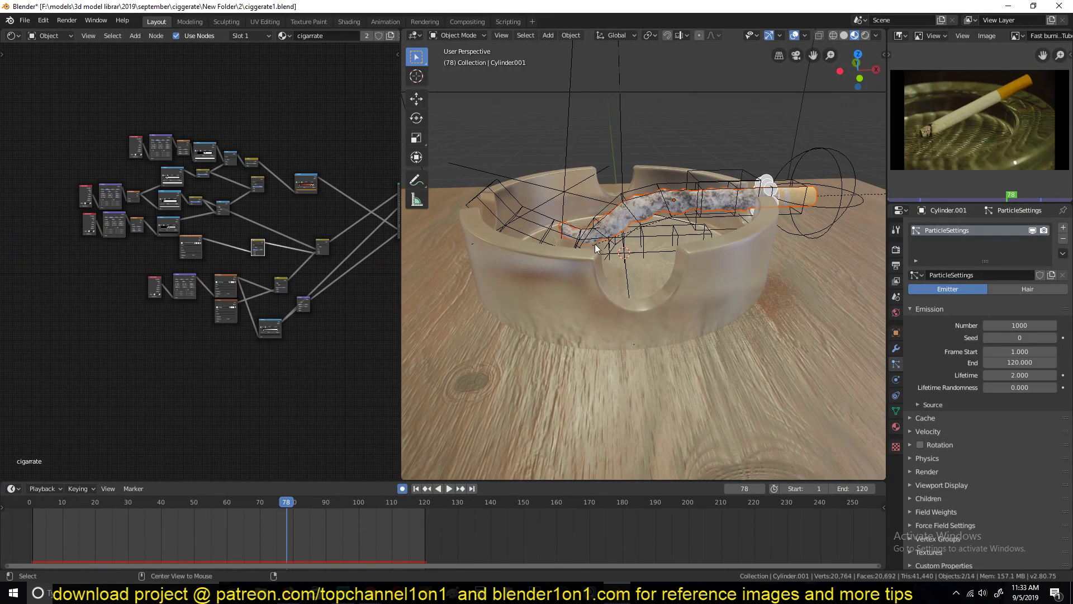
# - Select the cigarette and examine its material's chains of texture, ColorRamp, Invert, Multiply and Screen nodes
pyautogui.click(794, 199)
pyautogui.scroll(4, 223, 207)
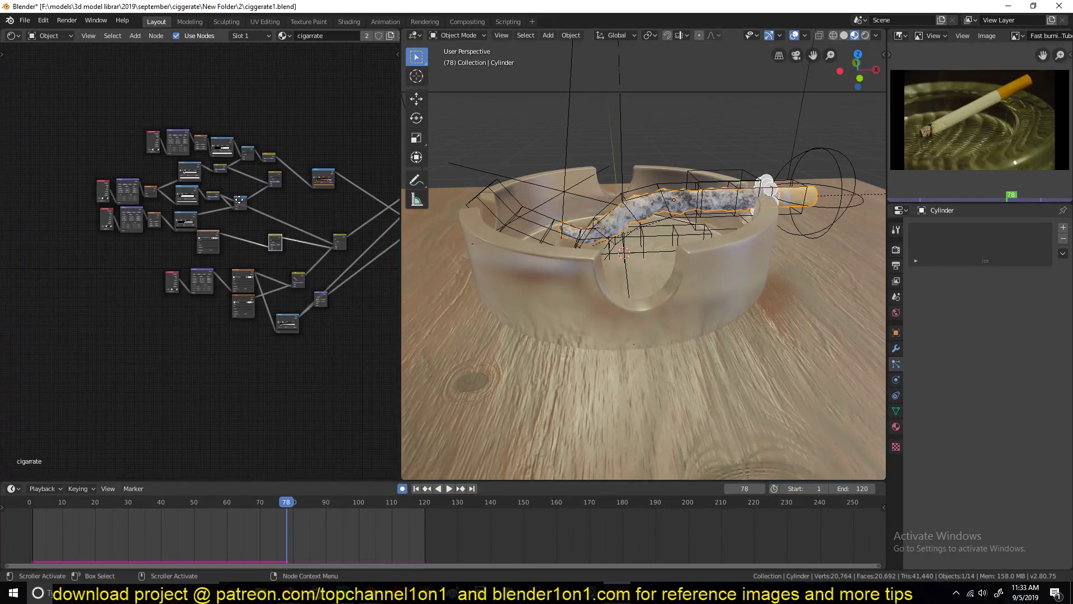
pyautogui.scroll(3, 182, 265)
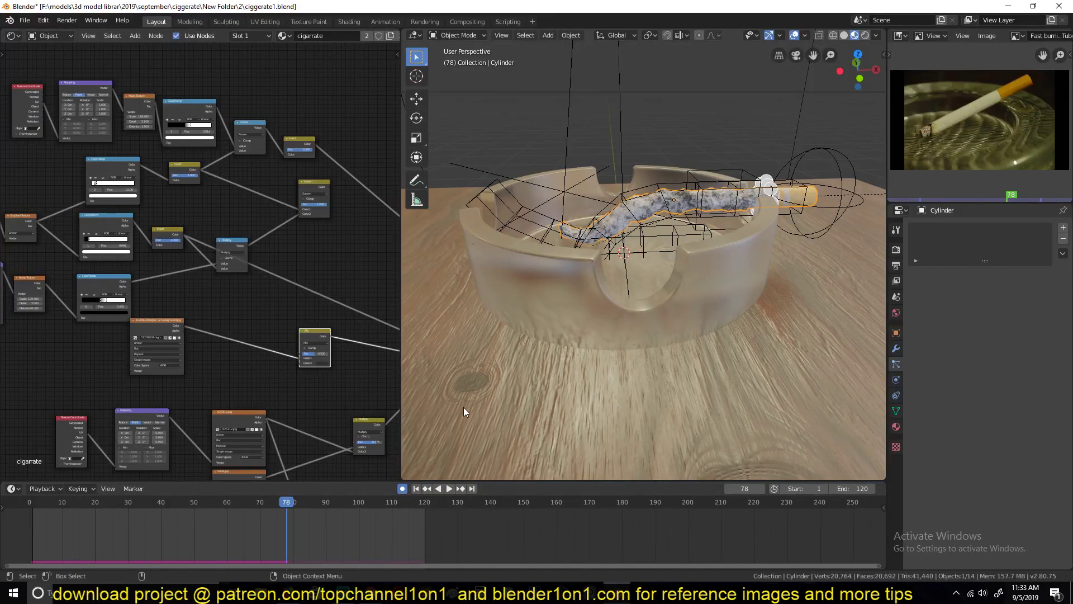
pyautogui.scroll(-6, 290, 297)
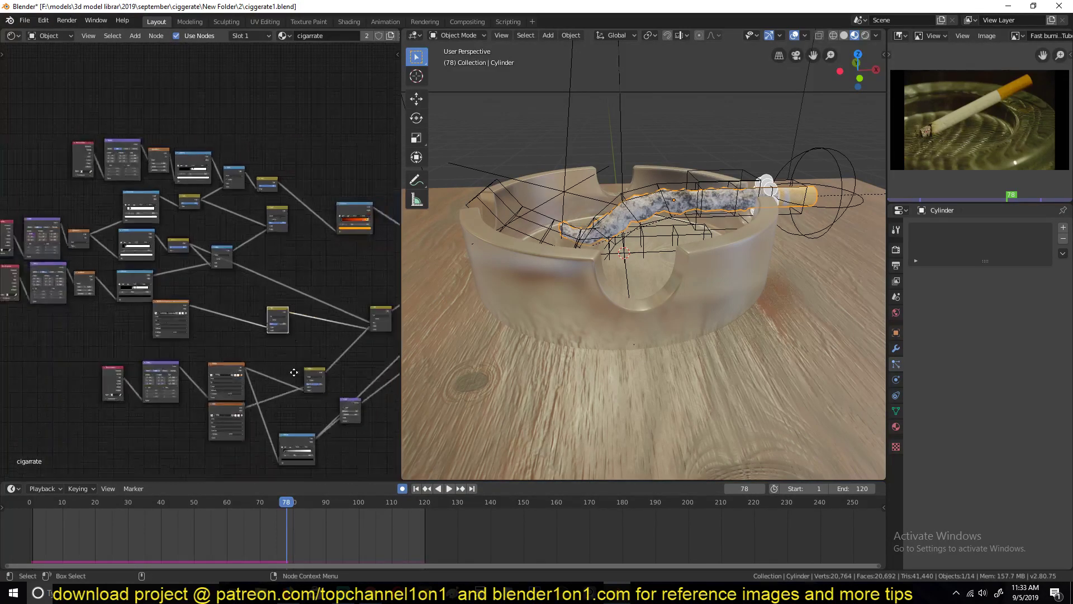
pyautogui.moveTo(103, 254); pyautogui.dragTo(300, 365)
pyautogui.scroll(4, 308, 346)
pyautogui.scroll(5, 309, 350)
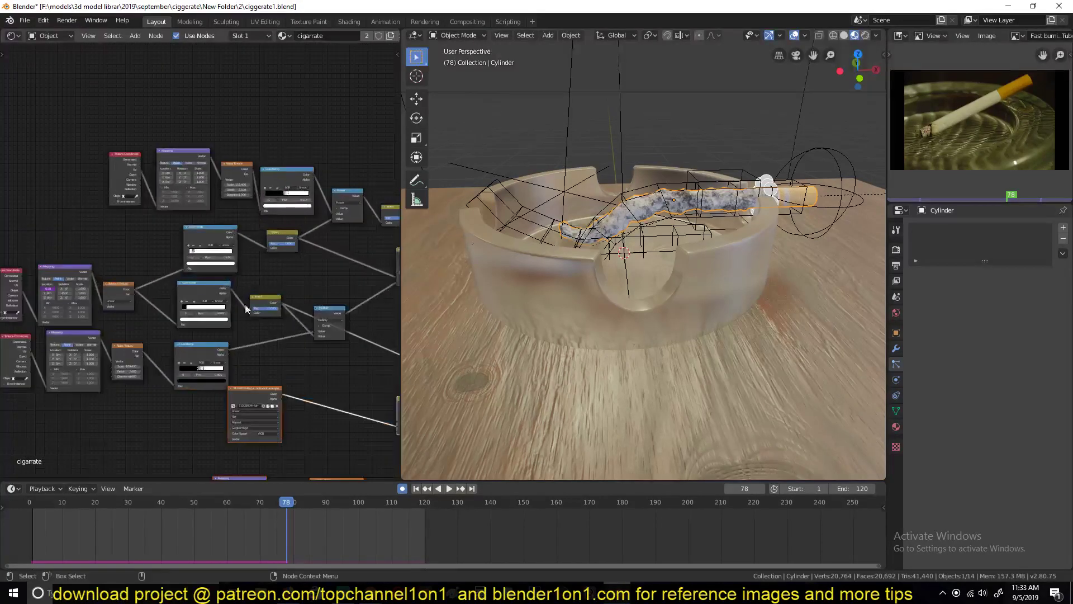
pyautogui.moveTo(215, 329); pyautogui.dragTo(147, 272, button='middle')
pyautogui.scroll(1, 239, 258)
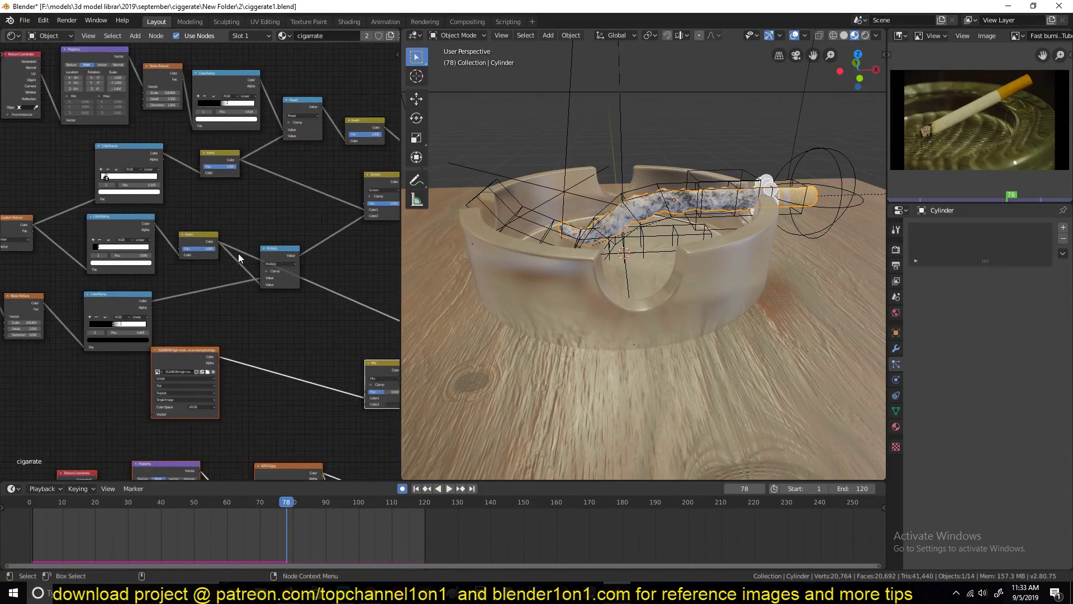
pyautogui.moveTo(268, 261); pyautogui.dragTo(170, 263, button='middle')
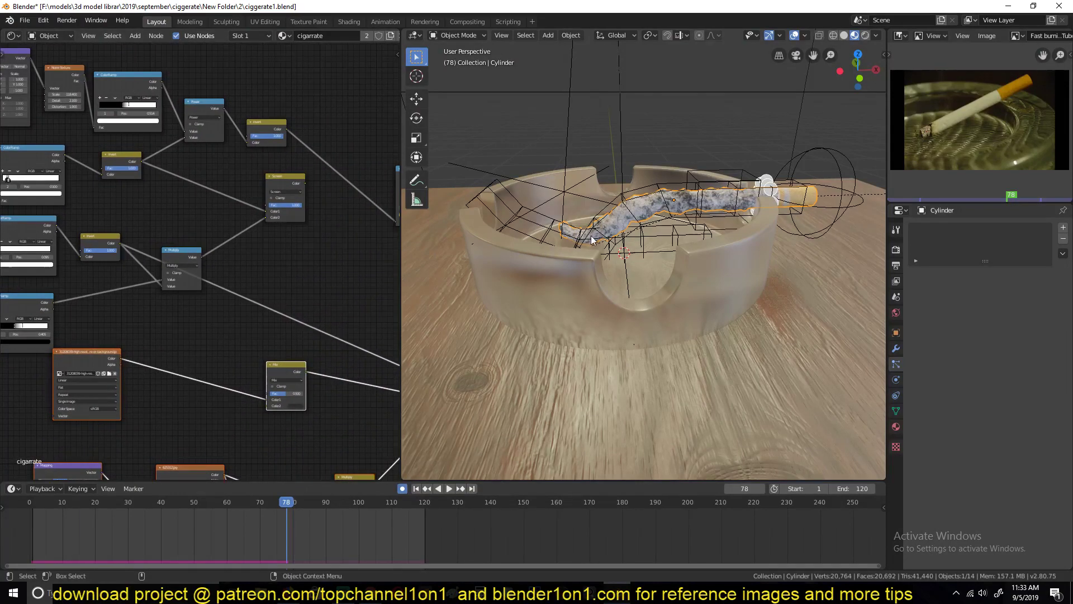
# - Select the wireframe cube enclosing the burnt part of the cigarette near the ashtray's rim
pyautogui.click(706, 175)
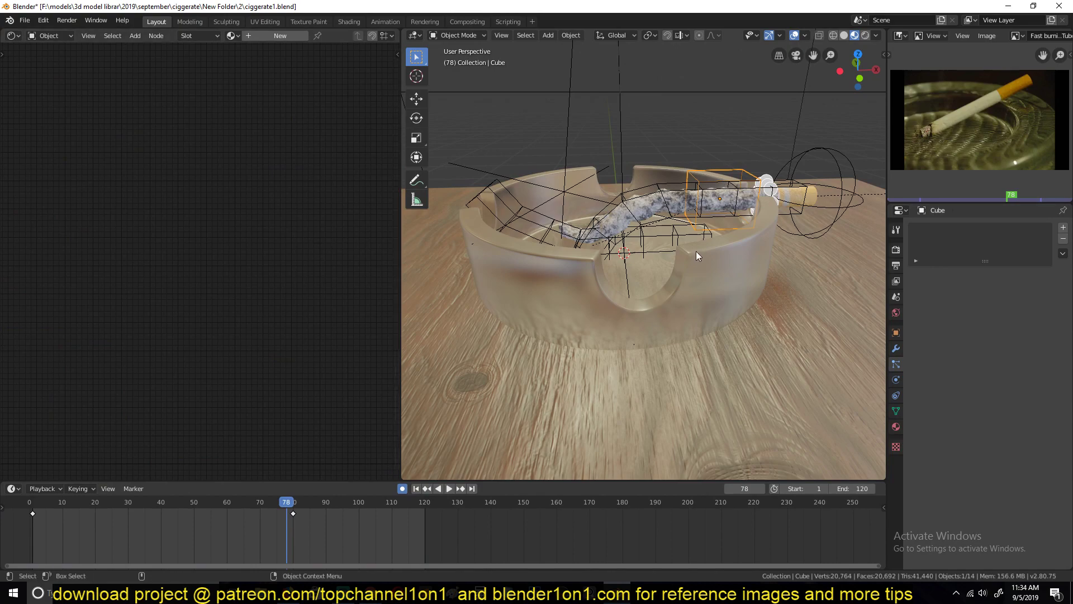
pyautogui.click(657, 215)
pyautogui.keyDown('shift'); pyautogui.moveTo(710, 209); pyautogui.dragTo(716, 270, button='middle'); pyautogui.keyUp('shift')
pyautogui.scroll(2, 642, 240)
pyautogui.click(696, 210)
pyautogui.press('g')
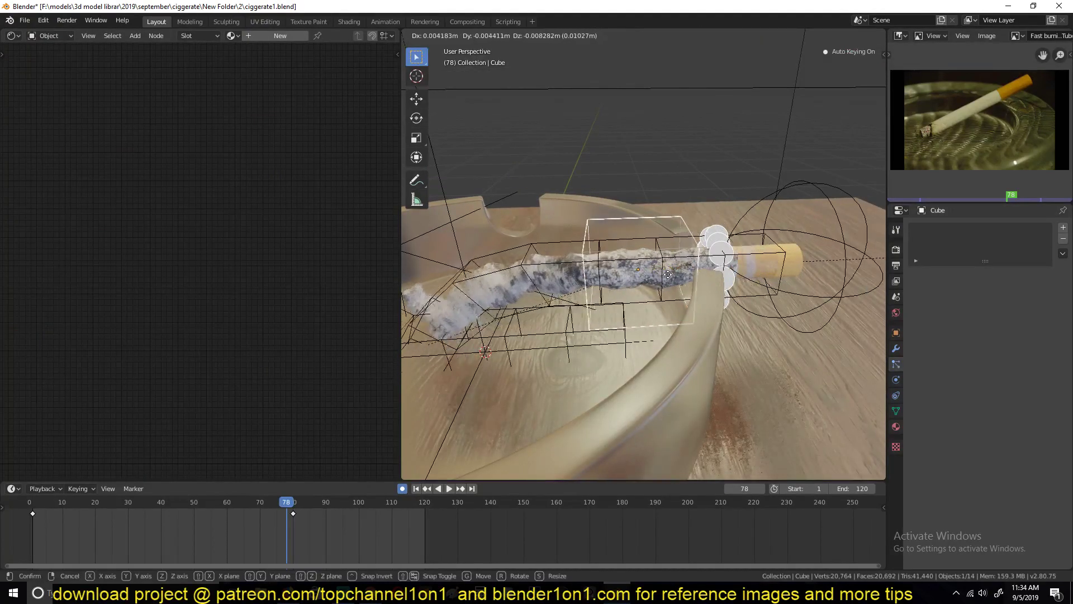
pyautogui.rightClick(507, 273)
pyautogui.scroll(-4, 536, 278)
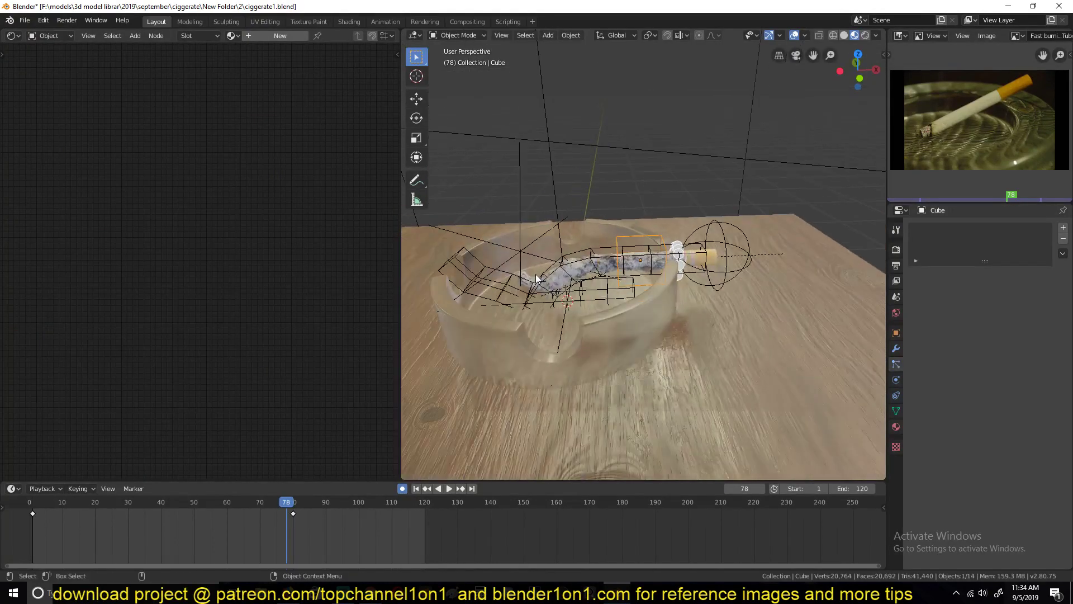
pyautogui.moveTo(537, 278); pyautogui.dragTo(590, 288, button='middle')
pyautogui.scroll(5, 568, 281)
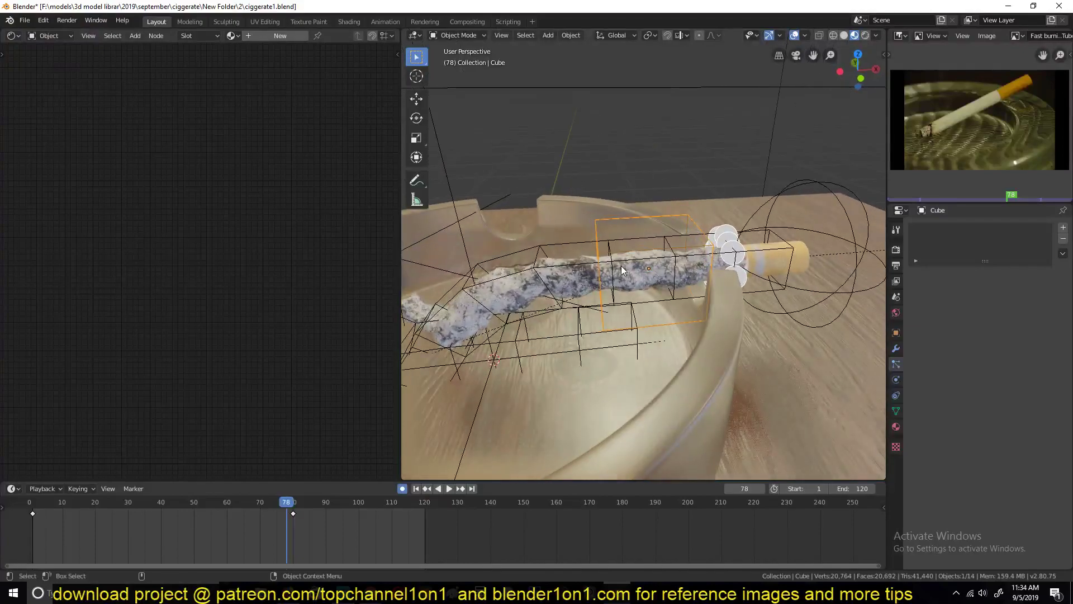
pyautogui.press('g')
pyautogui.rightClick(486, 277)
pyautogui.scroll(-3, 581, 273)
# - Move the cube about -0.902 m along the global X axis, then about 0.33 m back along the cigarette
pyautogui.press('g')
pyautogui.press('x')
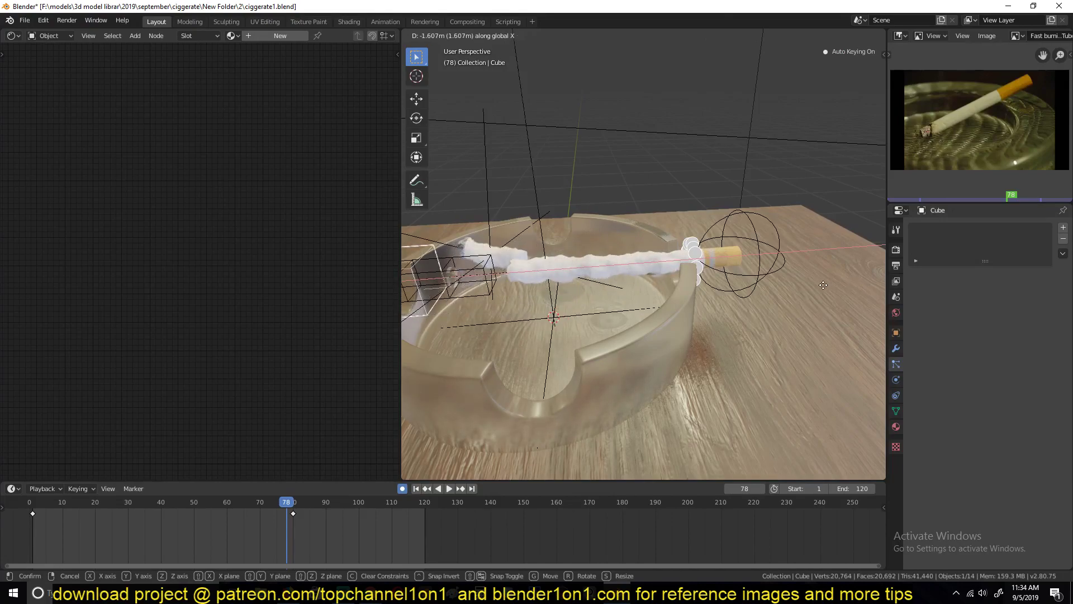
pyautogui.click(460, 283)
pyautogui.scroll(4, 460, 283)
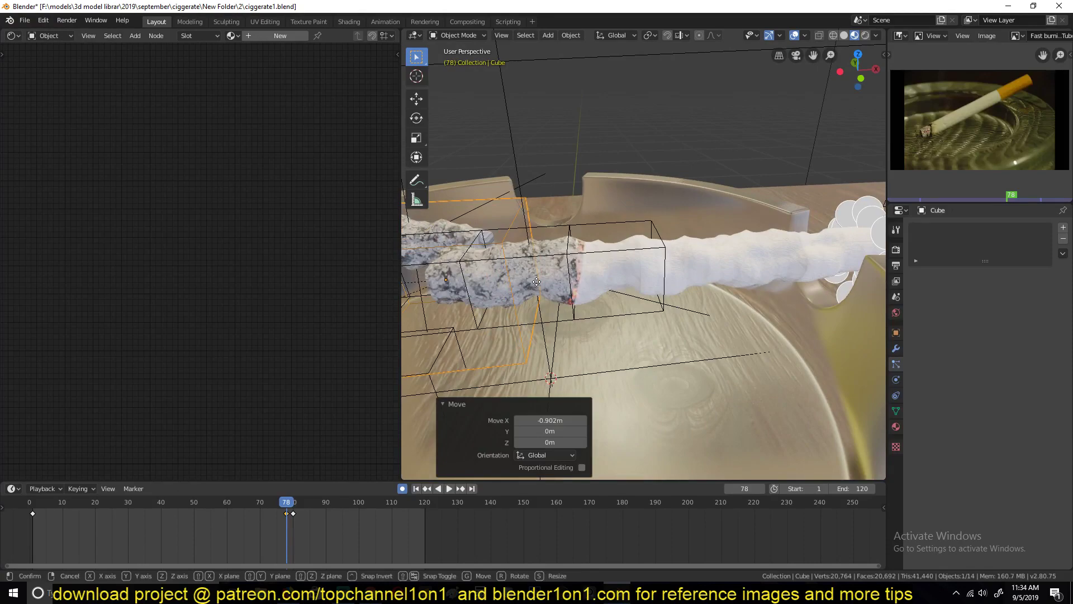
pyautogui.press('g')
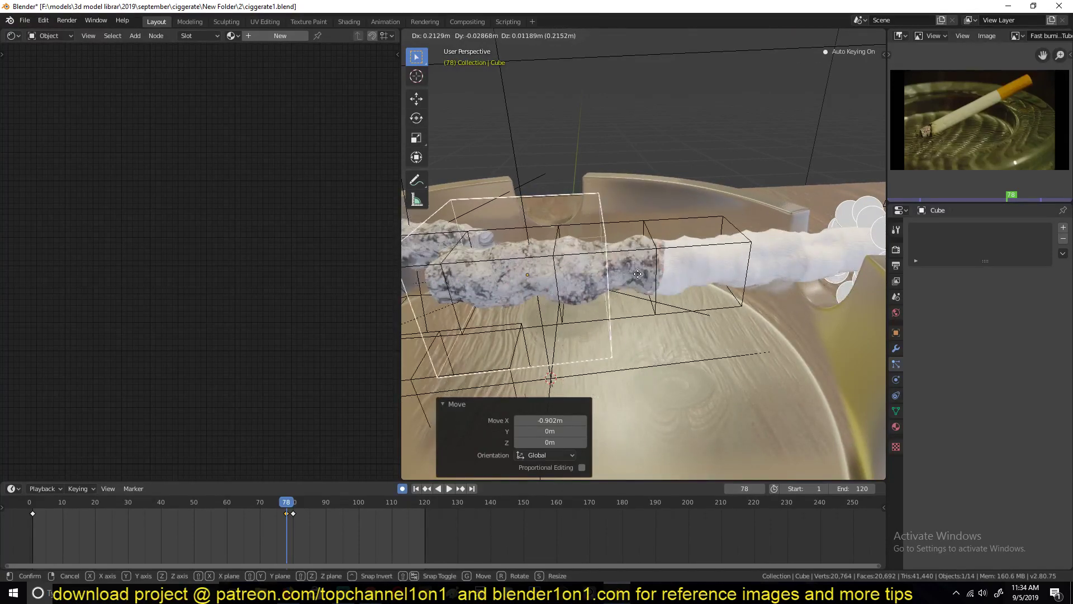
pyautogui.click(663, 271)
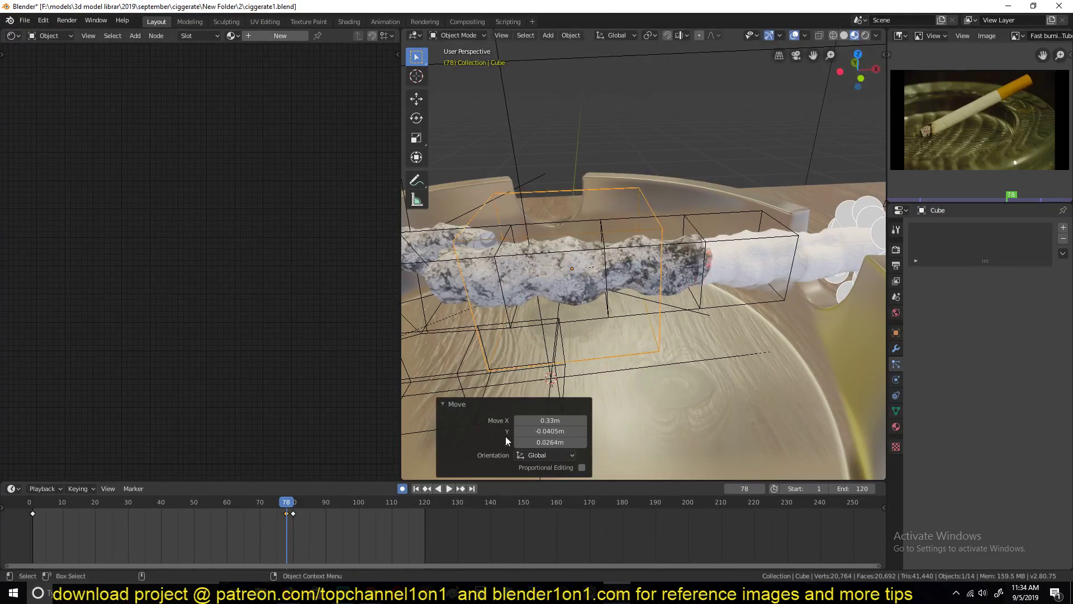
# - Delete the cube's keyframe at frame 78
pyautogui.click(287, 515)
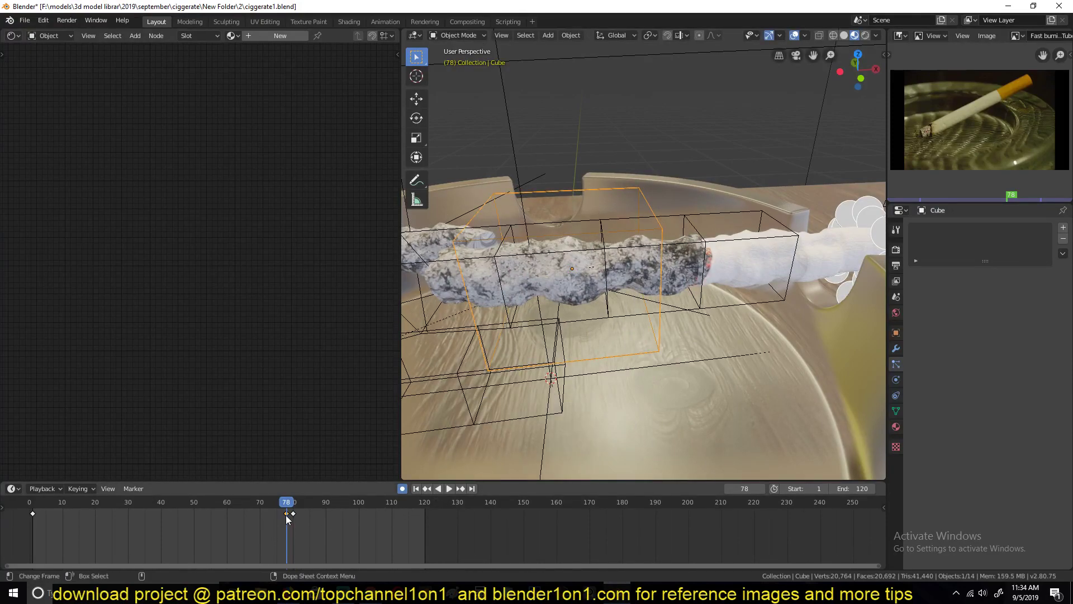
pyautogui.press('x')
pyautogui.click(286, 515)
# - Move the cube about -0.773 m along the global X axis and shift its new keyframe back to frame 54
pyautogui.moveTo(771, 235); pyautogui.dragTo(749, 276, button='middle')
pyautogui.press('g')
pyautogui.press('x')
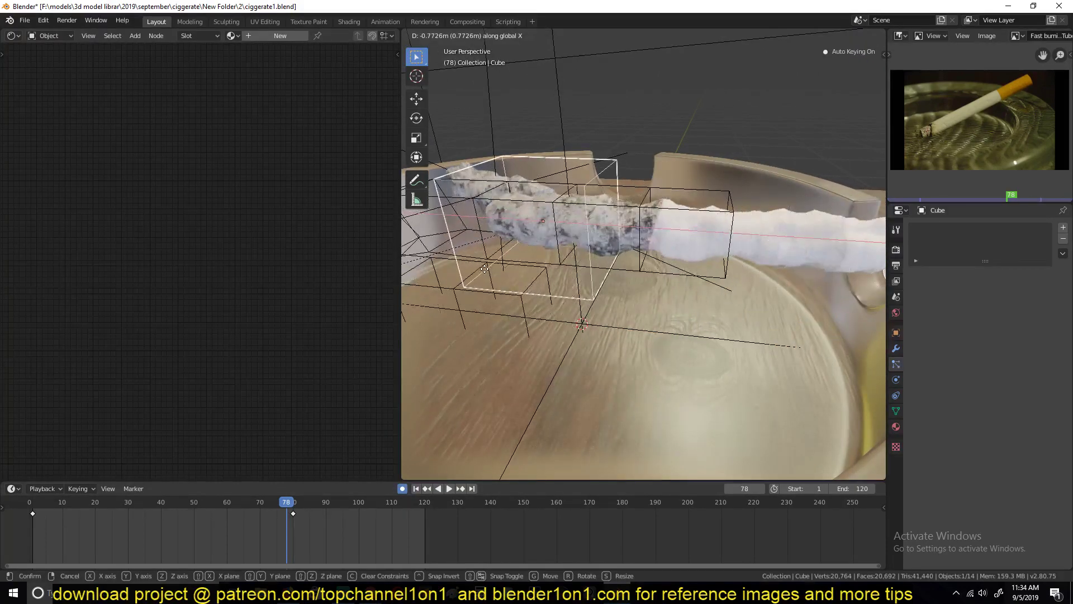
pyautogui.click(485, 269)
pyautogui.moveTo(583, 218); pyautogui.dragTo(611, 221, button='middle')
pyautogui.scroll(-3, 611, 220)
pyautogui.scroll(3, 611, 220)
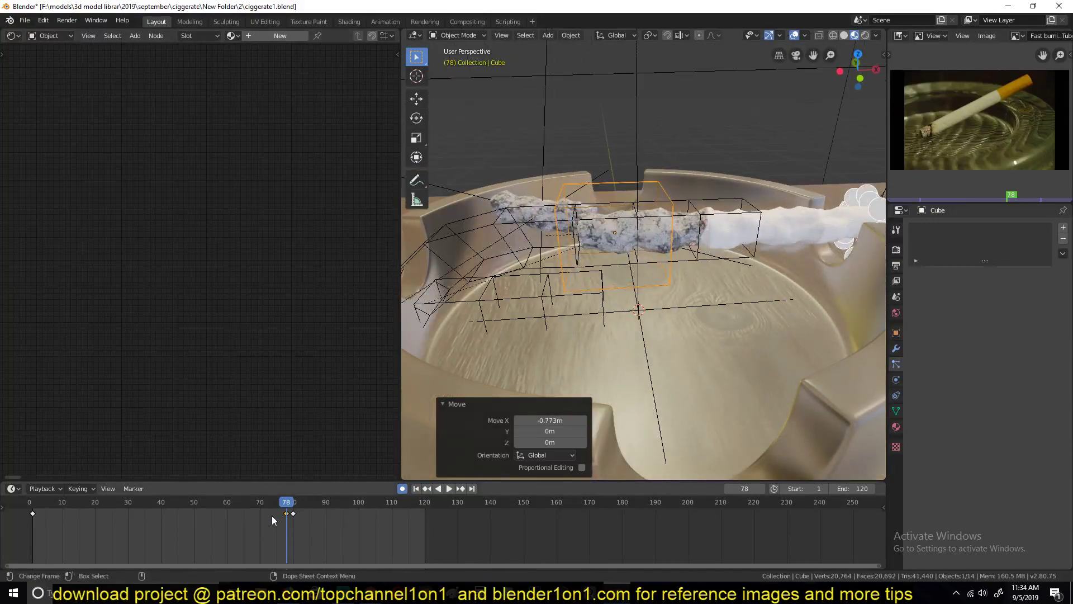
pyautogui.moveTo(281, 510); pyautogui.dragTo(202, 511)
# - Move the cube about -0.706 m along the global X axis at frame 78
pyautogui.moveTo(736, 286); pyautogui.dragTo(718, 263, button='middle')
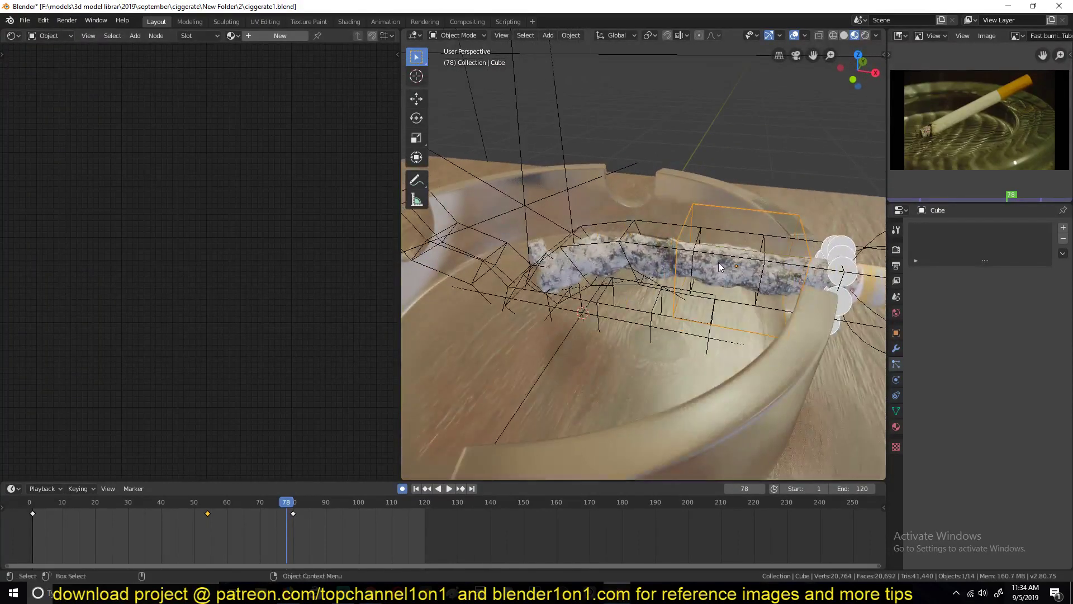
pyautogui.press('g')
pyautogui.press('x')
pyautogui.click(545, 263)
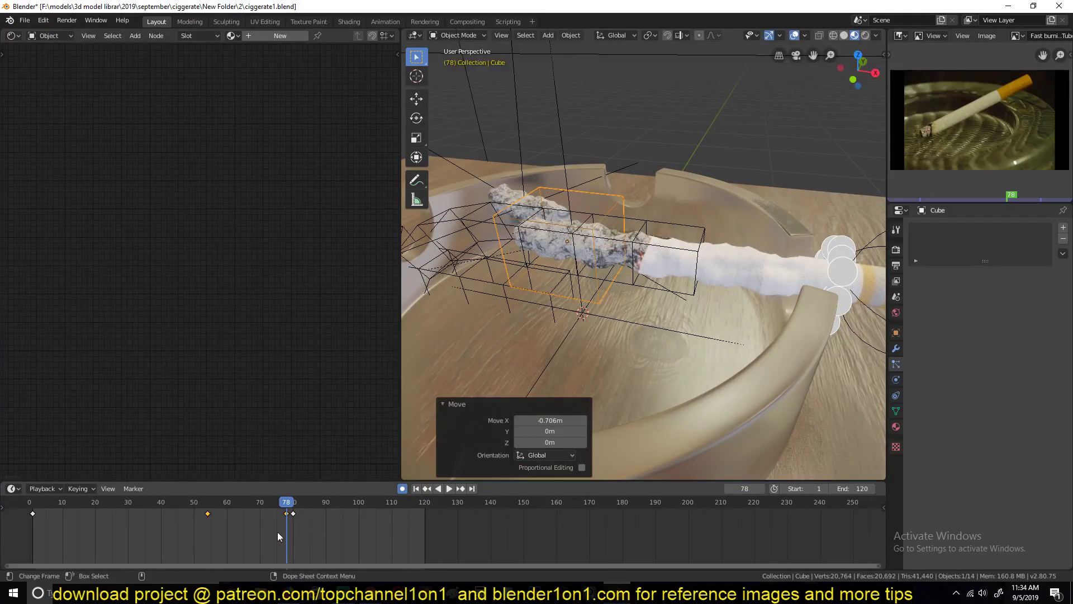
# - Play the animation to examine the cube's movement around frames 78 to 95
pyautogui.click(416, 504)
pyautogui.press('space')
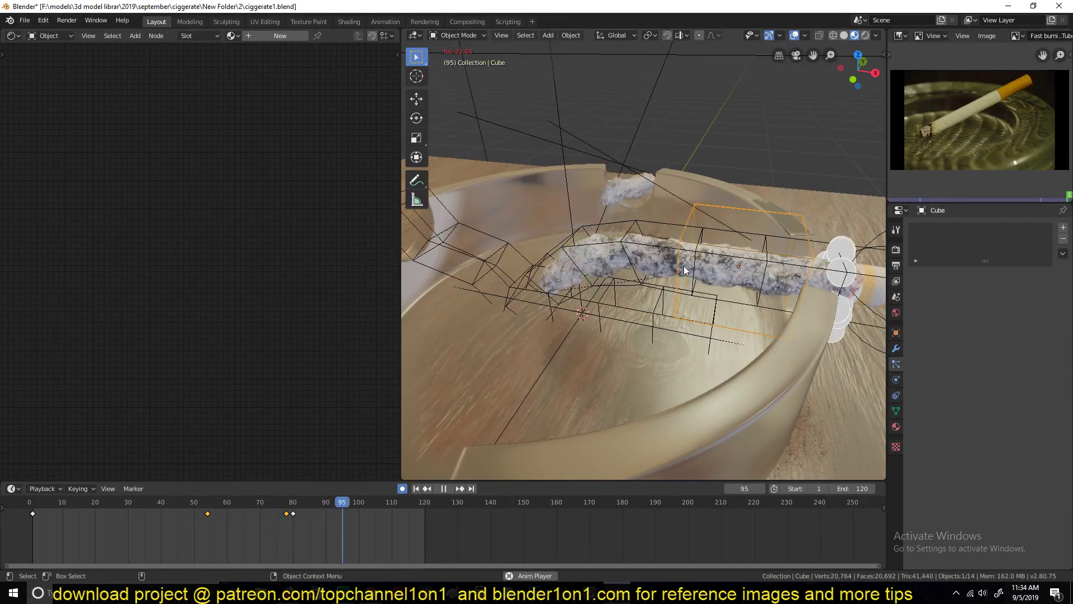
pyautogui.press('space')
pyautogui.click(286, 506)
pyautogui.press('space')
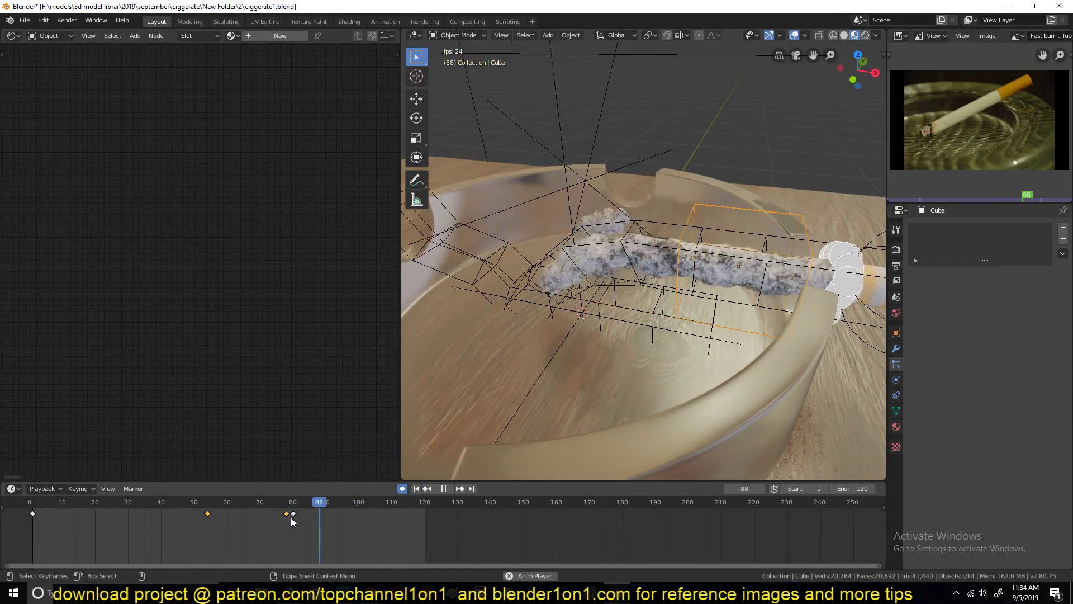
pyautogui.press('space')
# - Remove the cube's keyframe at frame 78, keeping the one at frame 54
pyautogui.click(288, 514)
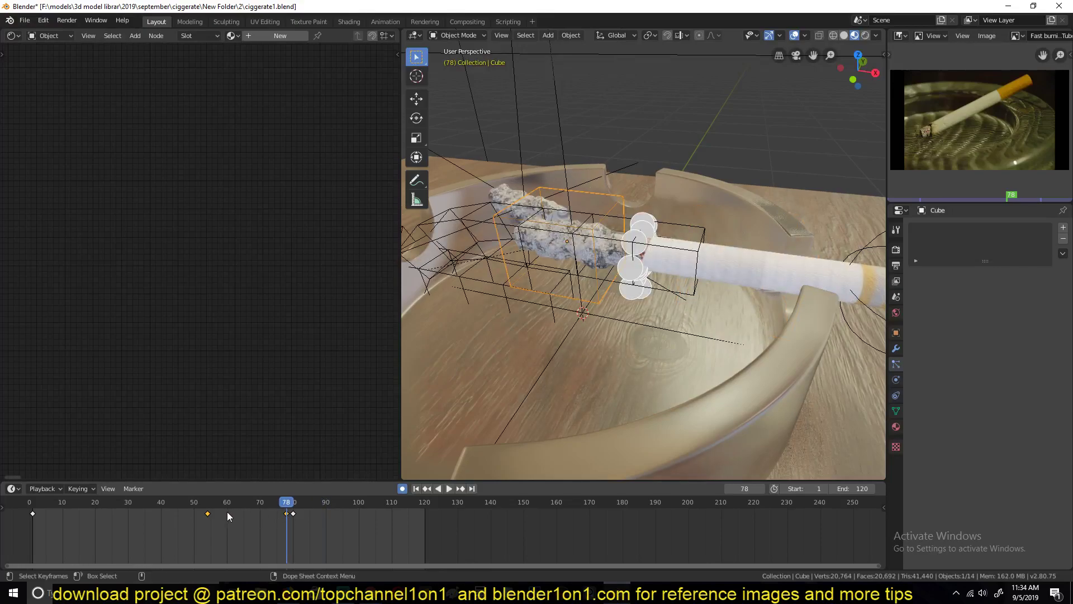
pyautogui.press('x')
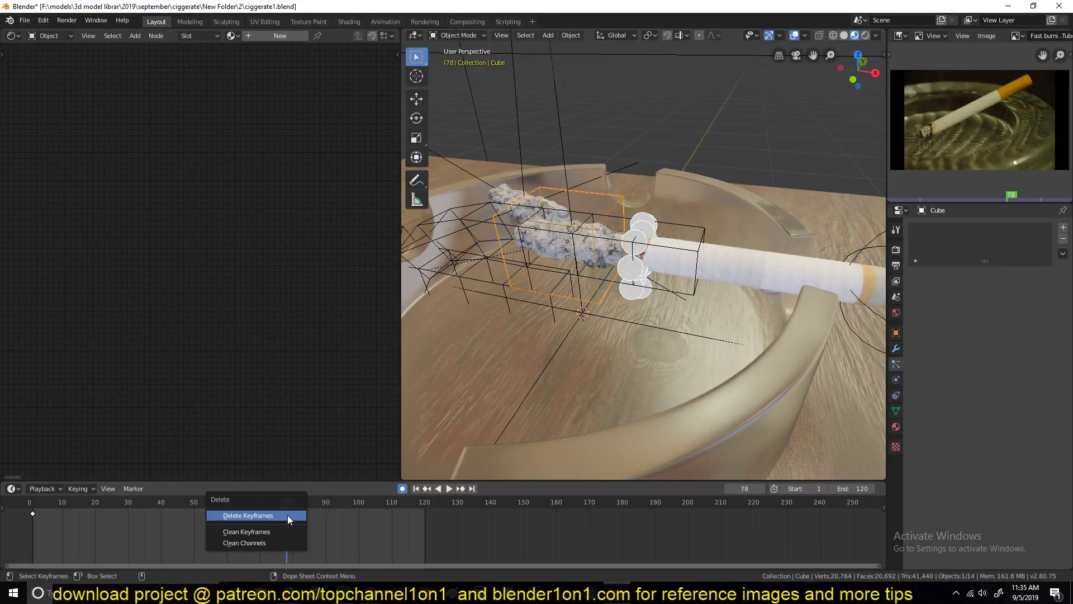
pyautogui.click(287, 515)
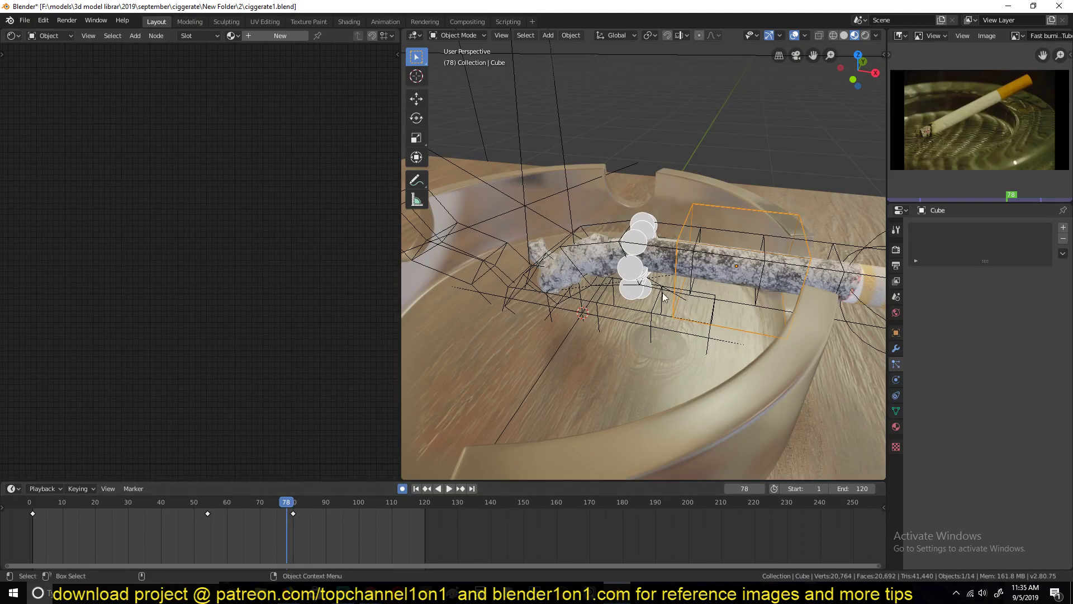
# - Move the cube about -1.16 m along the global X axis at frame 78
pyautogui.press('g')
pyautogui.press('x')
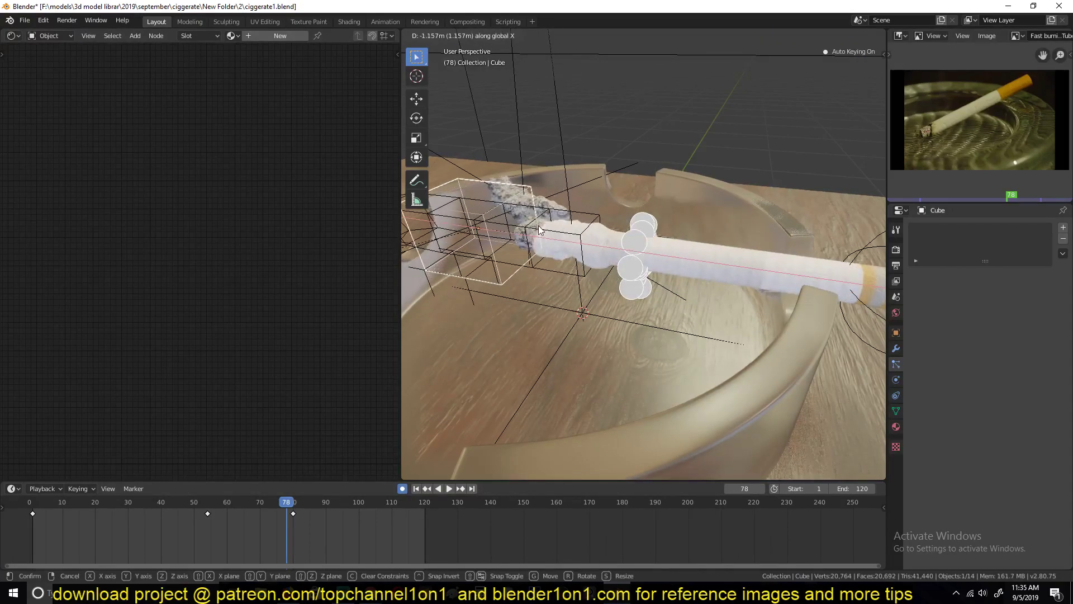
pyautogui.click(538, 226)
pyautogui.keyDown('shift'); pyautogui.moveTo(617, 264); pyautogui.dragTo(747, 252, button='middle'); pyautogui.keyUp('shift')
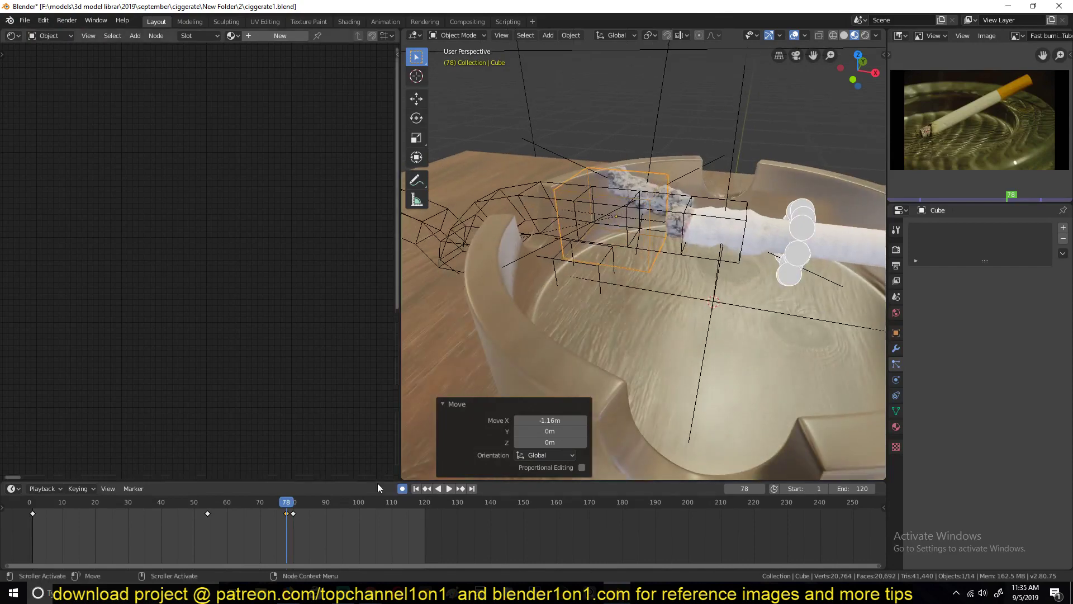
# - Shift the cube's keyframe from frame 80 to about frame 103 and delete it
pyautogui.click(292, 514)
pyautogui.press('g')
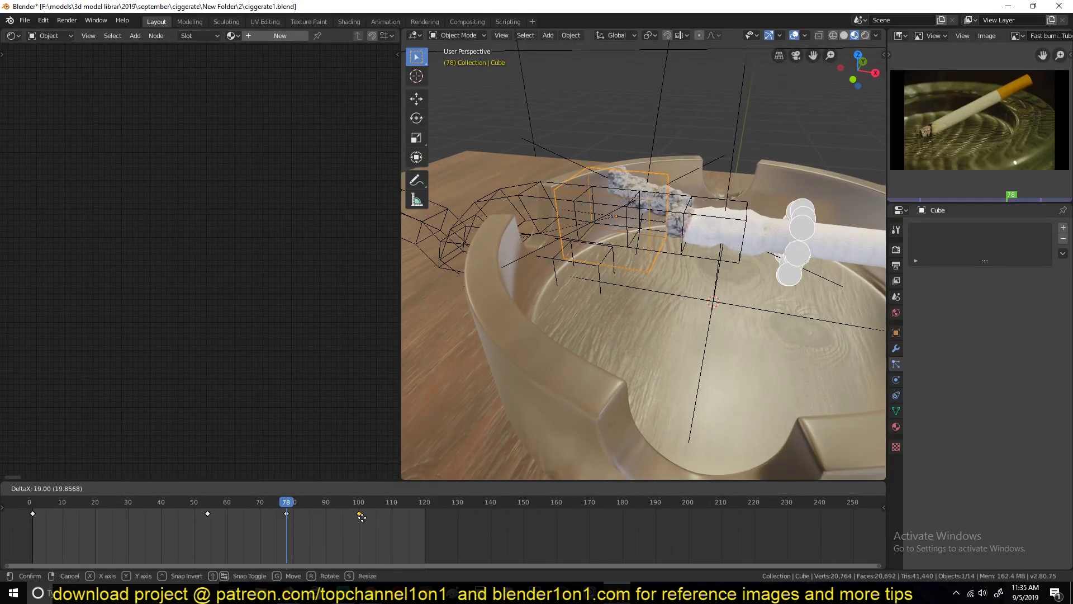
pyautogui.click(369, 515)
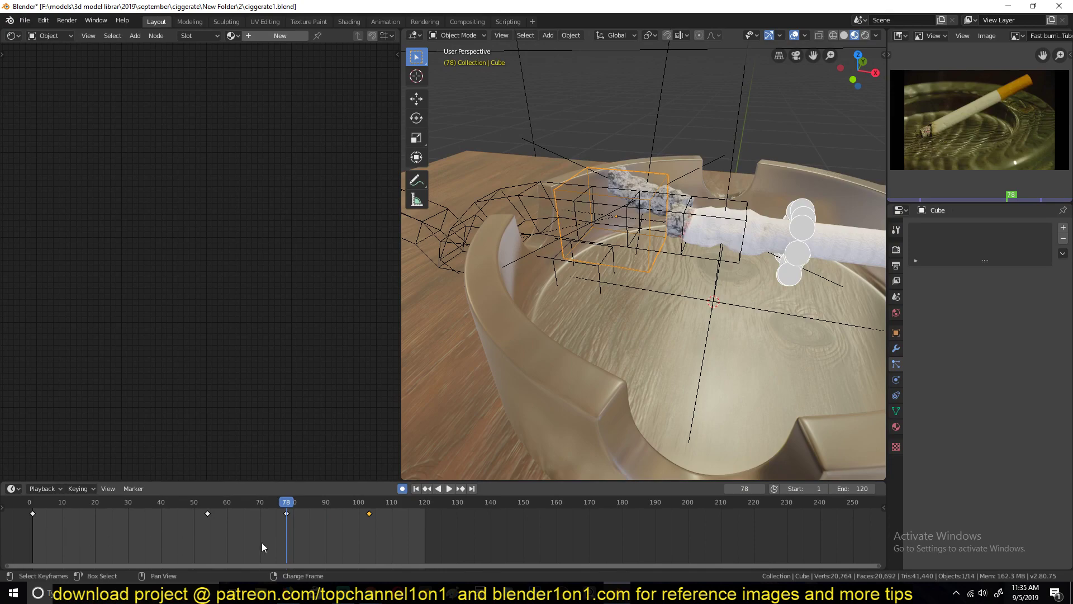
pyautogui.press('x')
pyautogui.click(341, 531)
# - Play the animation from the start to examine how the cube limits the cigarette's bending and burnt area
pyautogui.keyDown('shift'); pyautogui.moveTo(36, 522); pyautogui.dragTo(20, 524, button='right'); pyautogui.keyUp('shift')
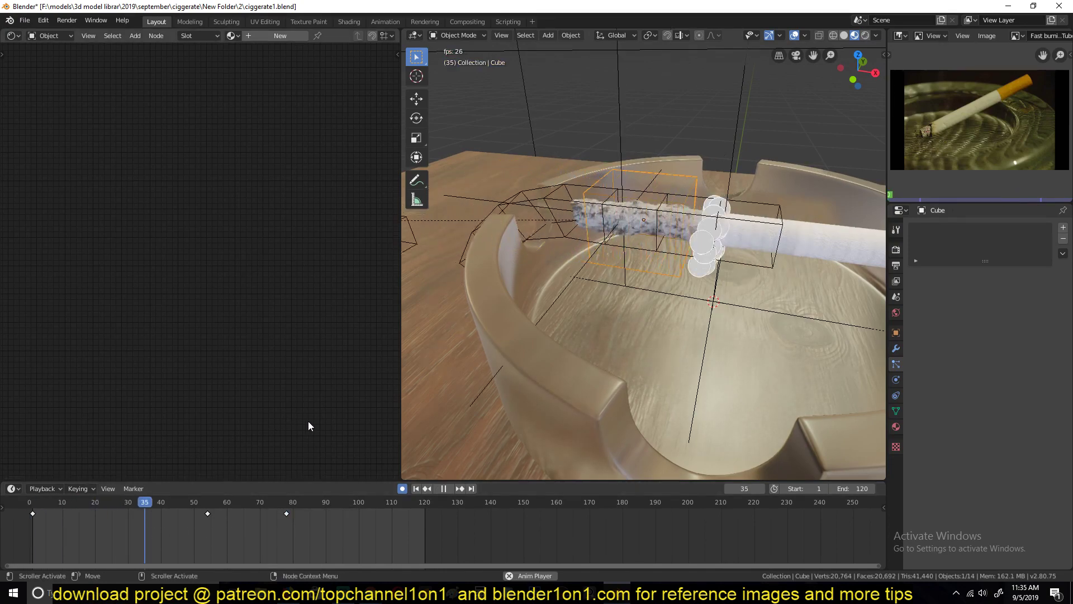
pyautogui.keyDown('shift'); pyautogui.moveTo(542, 382); pyautogui.dragTo(459, 378, button='middle'); pyautogui.keyUp('shift')
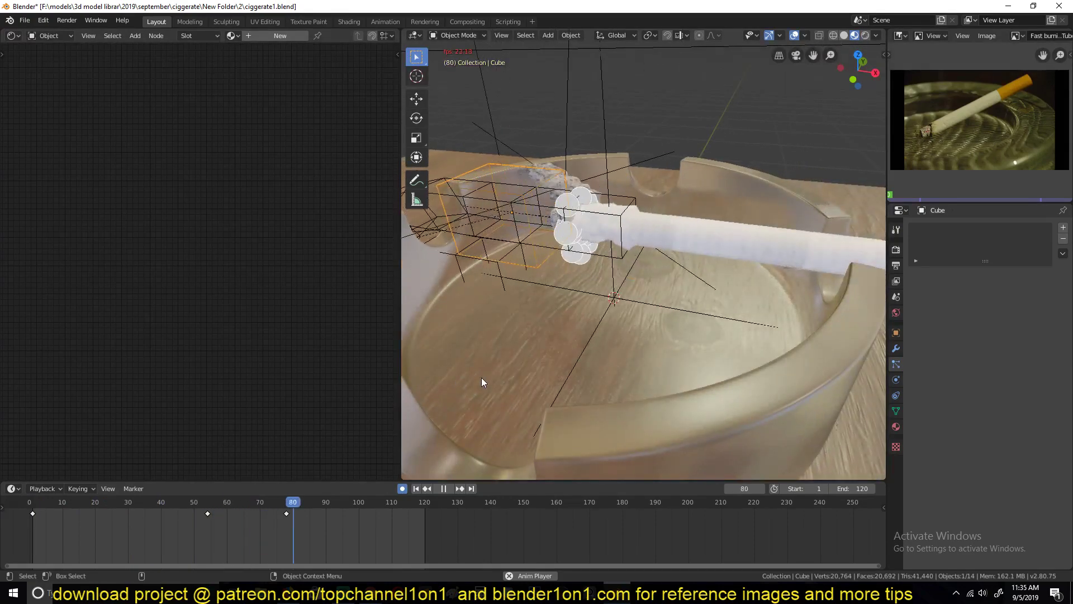
pyautogui.press('space')
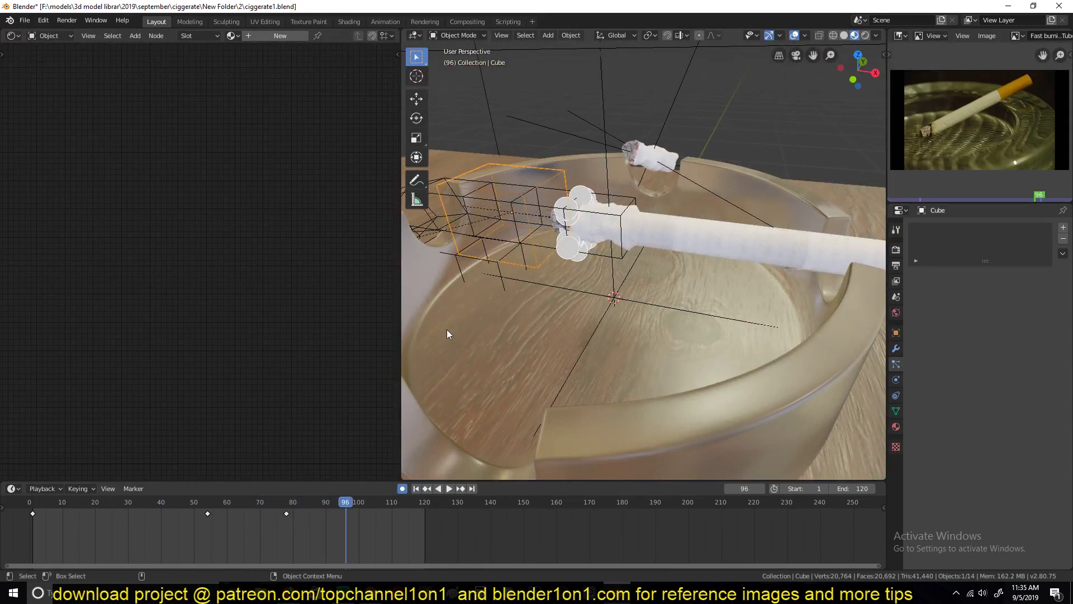
# - Scrub the timeline to frame 74 and delete the cube's last keyframe, at frame 78
pyautogui.moveTo(237, 522); pyautogui.dragTo(275, 520)
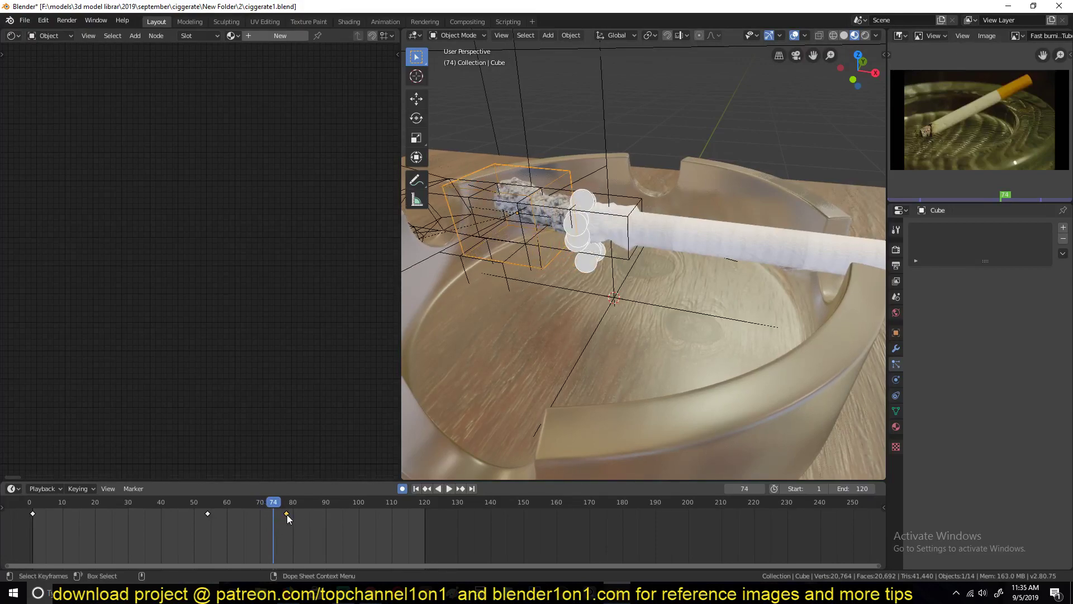
pyautogui.press('x')
pyautogui.click(287, 515)
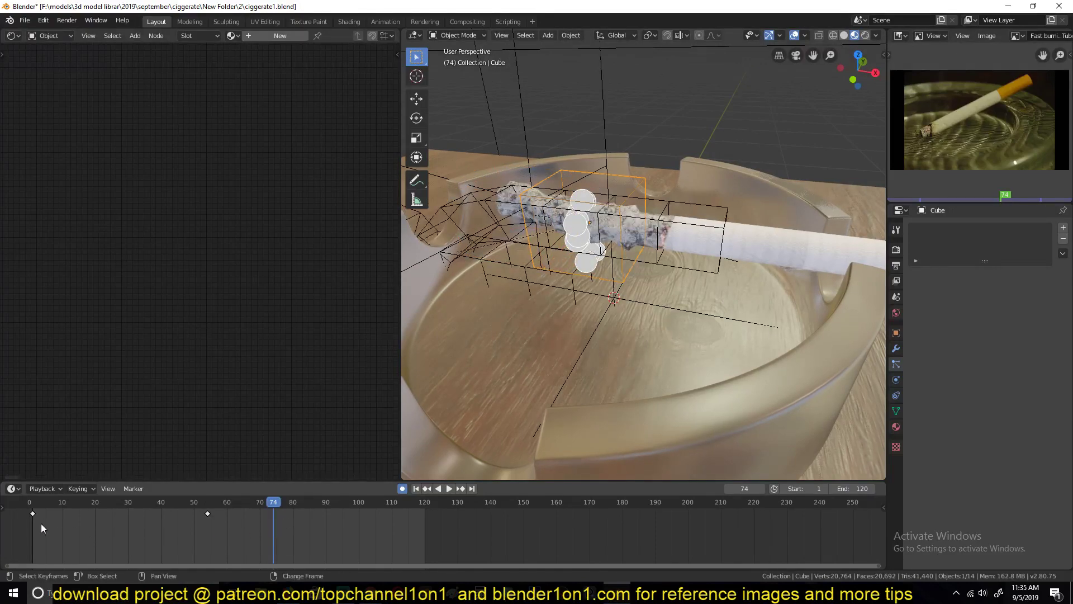
# - Hide the viewport overlays and play the animation from near the start to examine the burning cigarette
pyautogui.keyDown('shift'); pyautogui.rightClick(30, 522); pyautogui.keyUp('shift')
pyautogui.click(72, 520)
pyautogui.click(794, 36)
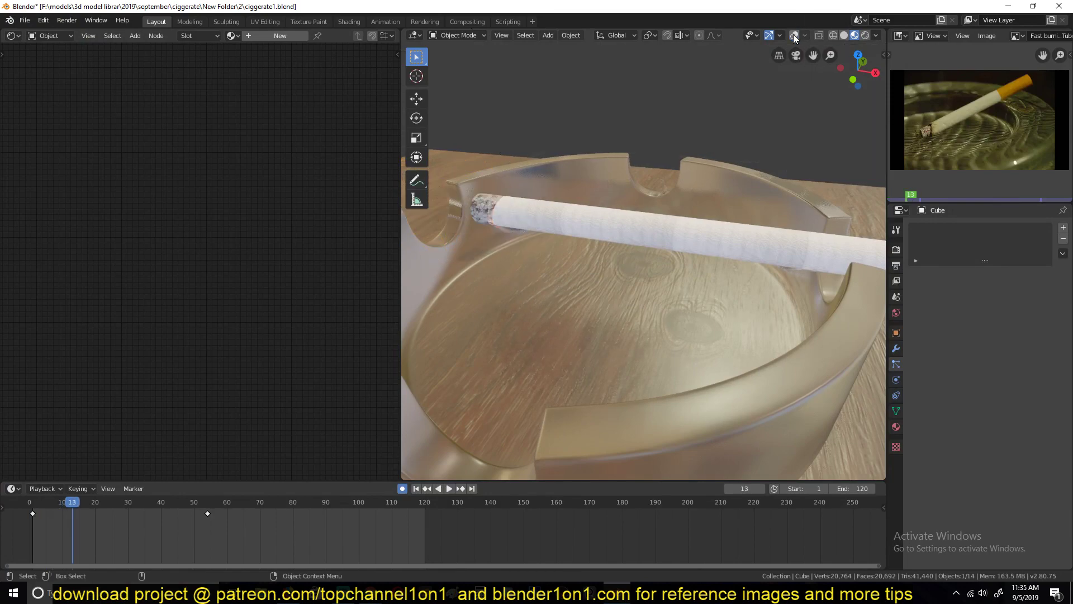
pyautogui.press('space')
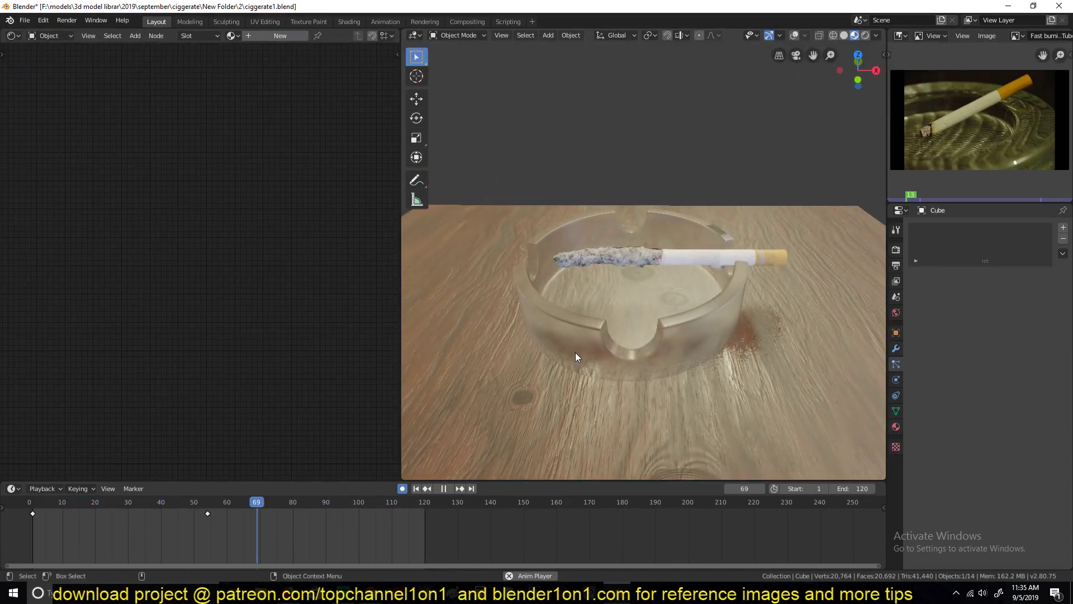
# - Pause the animation at frame 85 and examine the ash at the cigarette's burnt end up close
pyautogui.press('space')
pyautogui.moveTo(583, 342)
pyautogui.mouseDown(button='middle')
pyautogui.moveTo(519, 320)
pyautogui.moveTo(596, 302)
pyautogui.moveTo(585, 333)
pyautogui.mouseUp(button='middle')
pyautogui.scroll(6, 581, 330)
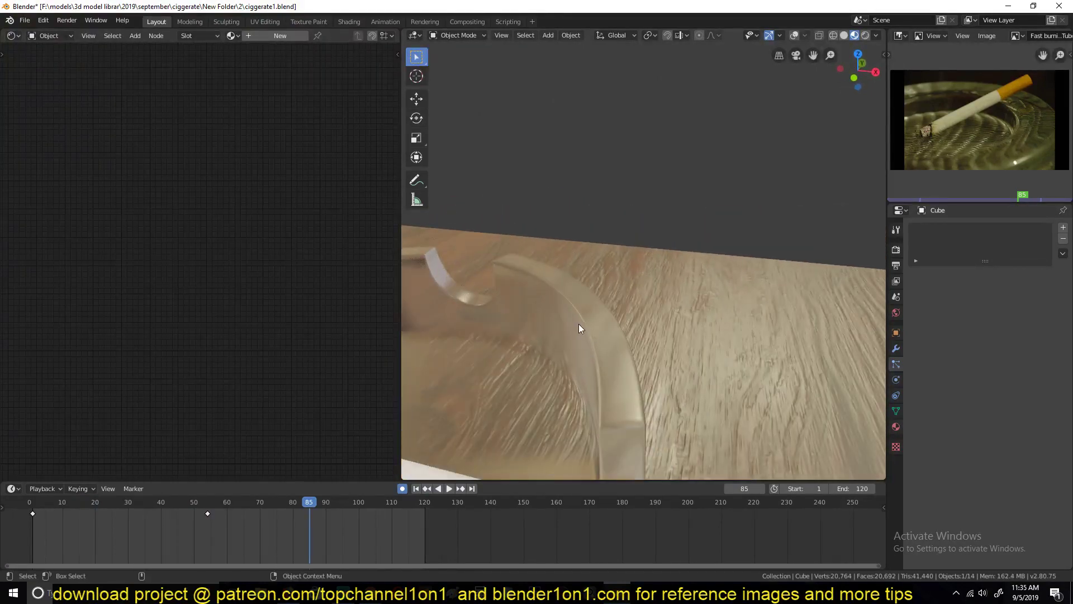
pyautogui.scroll(-5, 665, 291)
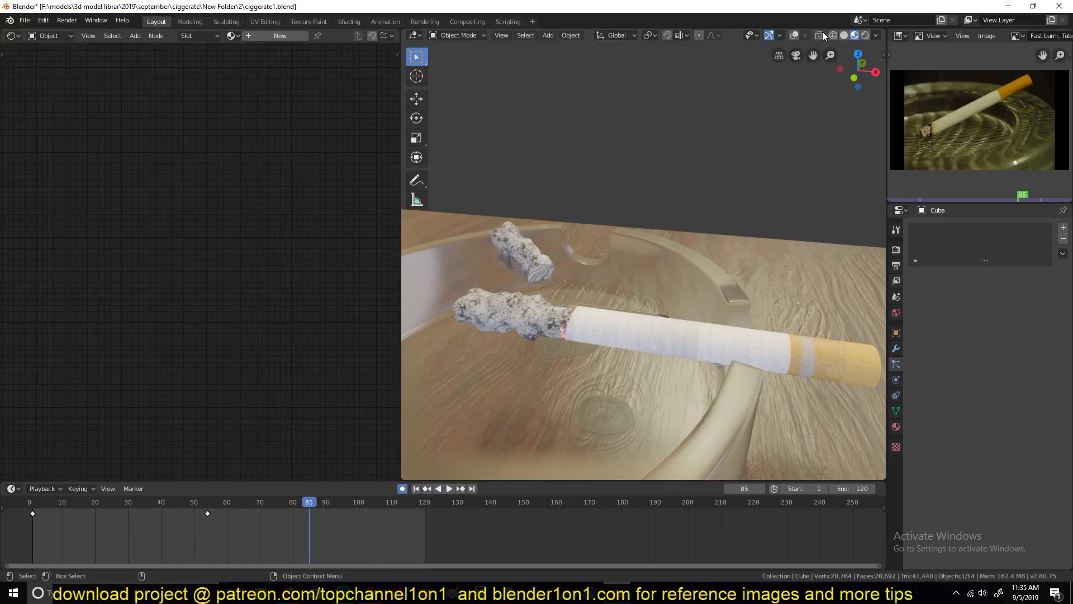
# - Show the viewport overlays to examine the particle-emitting ring at the cigarette's burn edge, and hide them again
pyautogui.click(795, 35)
pyautogui.moveTo(713, 211); pyautogui.dragTo(719, 203, button='middle')
pyautogui.scroll(2, 582, 347)
pyautogui.keyDown('shift'); pyautogui.moveTo(581, 348); pyautogui.dragTo(613, 307, button='middle'); pyautogui.keyUp('shift')
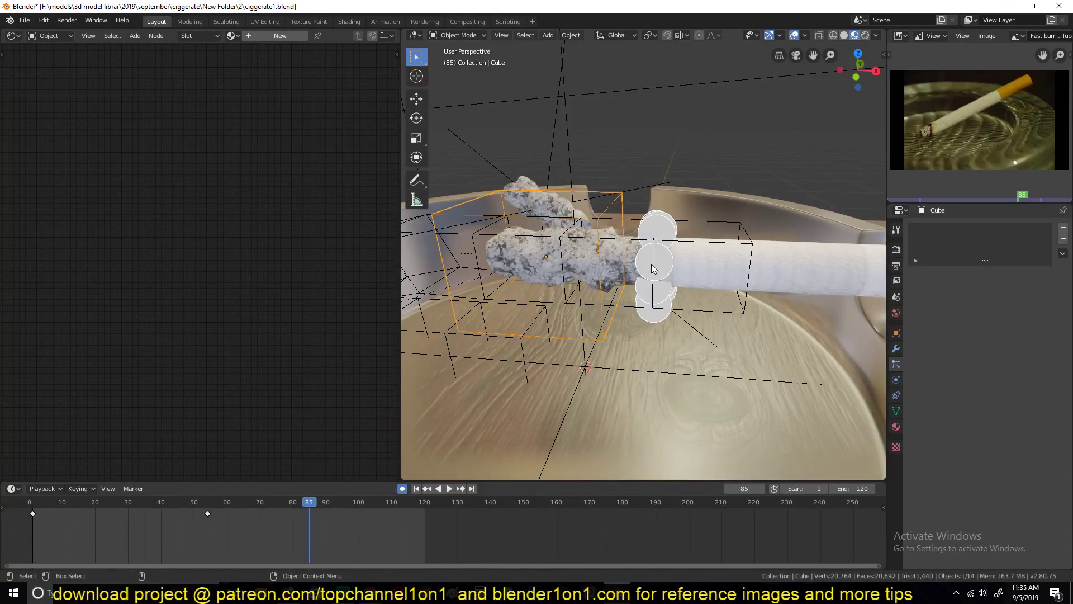
pyautogui.moveTo(653, 268); pyautogui.dragTo(583, 255, button='middle')
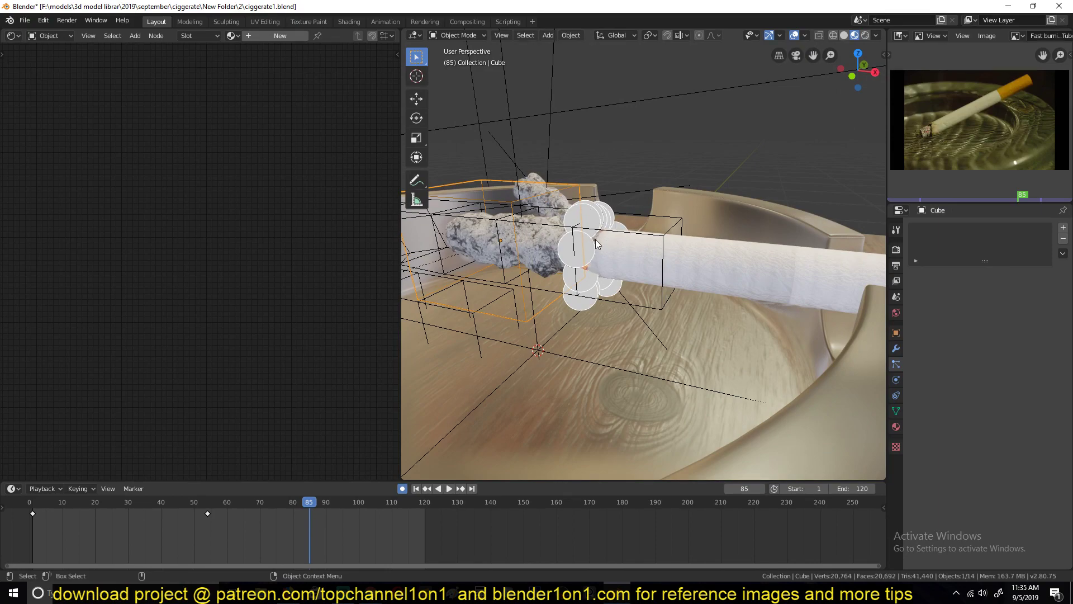
pyautogui.click(794, 36)
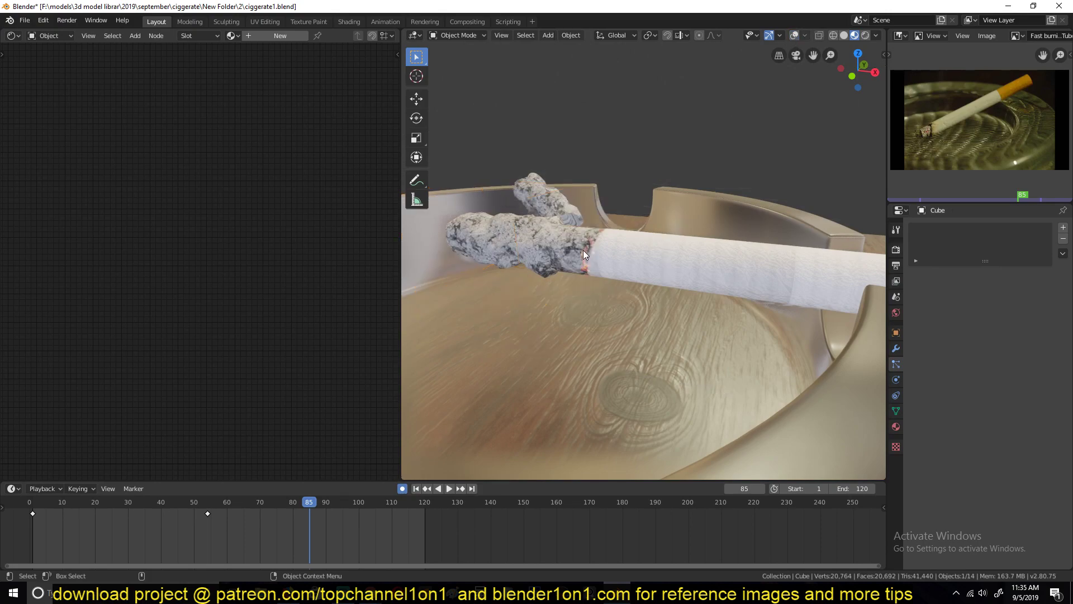
# - Scrub back to near the start, replay the burning cigarette animation and pause it at frame 33
pyautogui.scroll(-5, 705, 257)
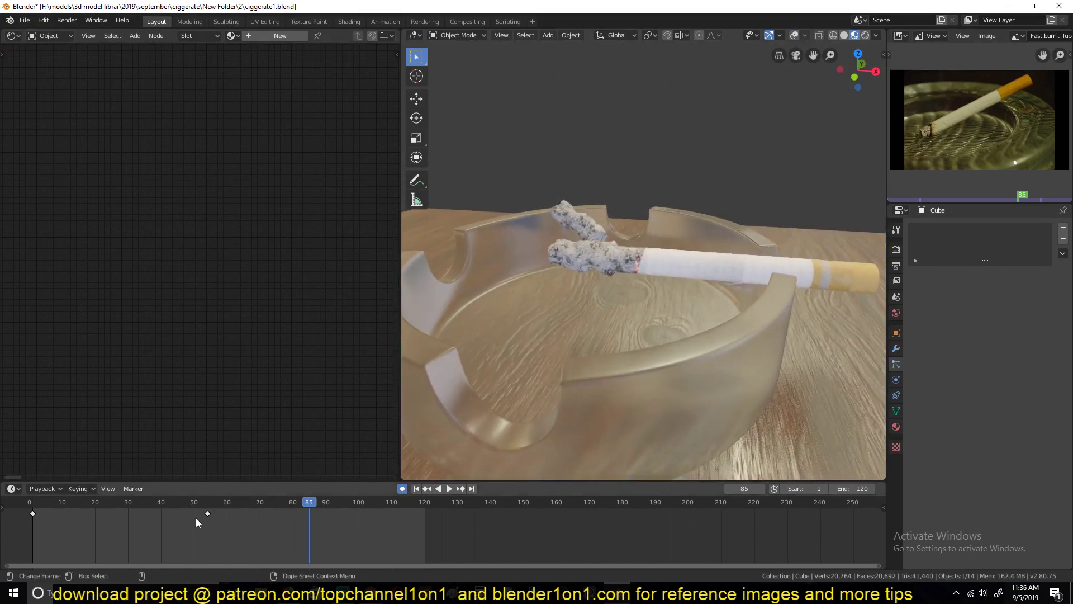
pyautogui.keyDown('shift'); pyautogui.moveTo(116, 518); pyautogui.dragTo(81, 524, button='right'); pyautogui.keyUp('shift')
pyautogui.press('space')
pyautogui.press('space')
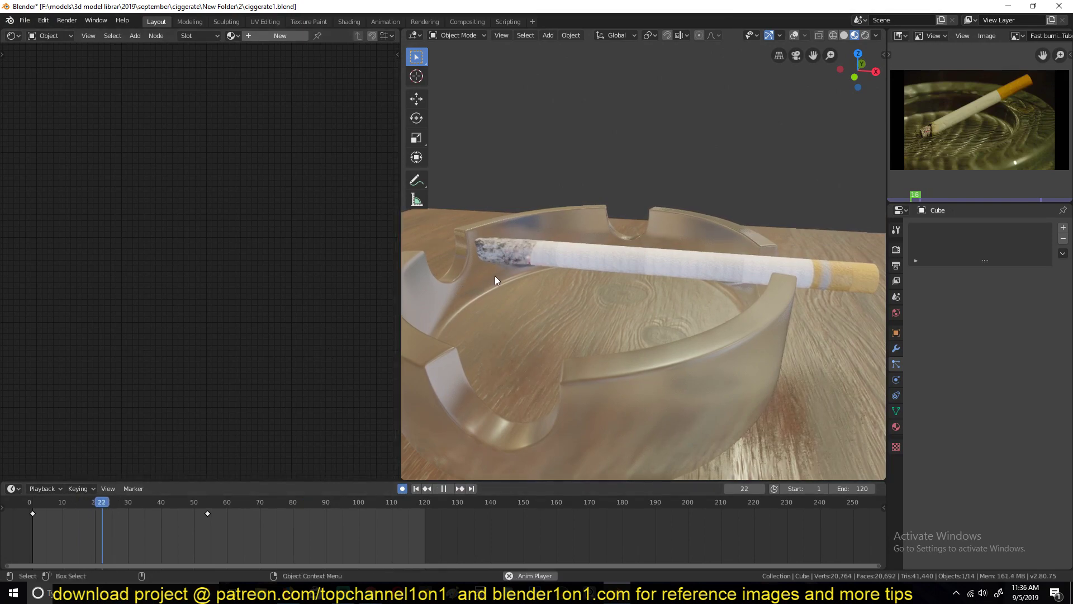
pyautogui.press('space')
pyautogui.scroll(-4, 495, 276)
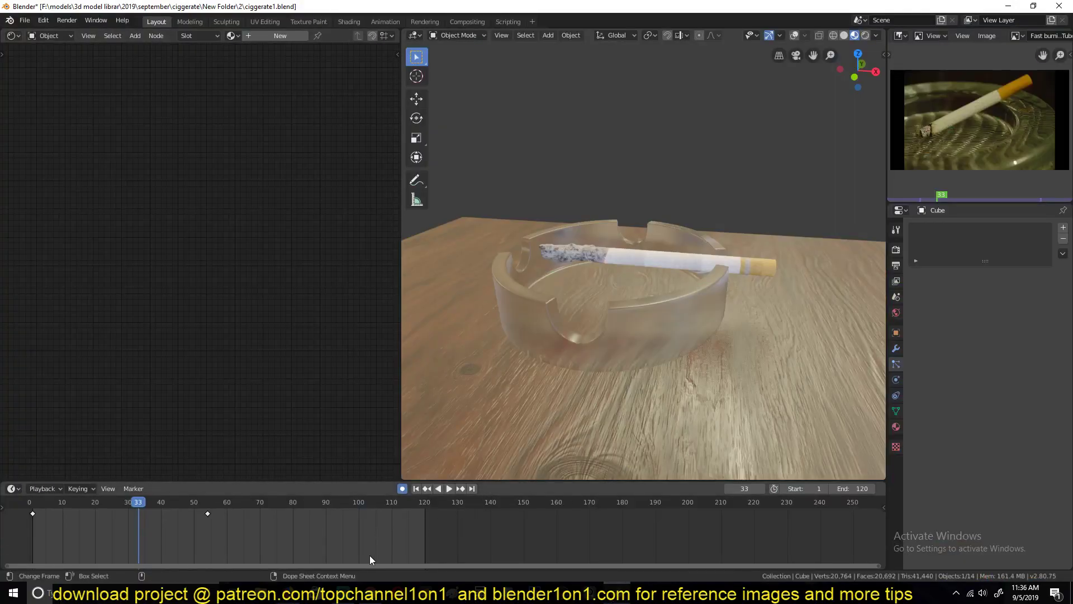
# - Switch to the web browsers to view the uploaded videos of the TopChannel1on1 and BlenderMoney YouTube channels
pyautogui.moveTo(370, 587)
pyautogui.click(398, 566)
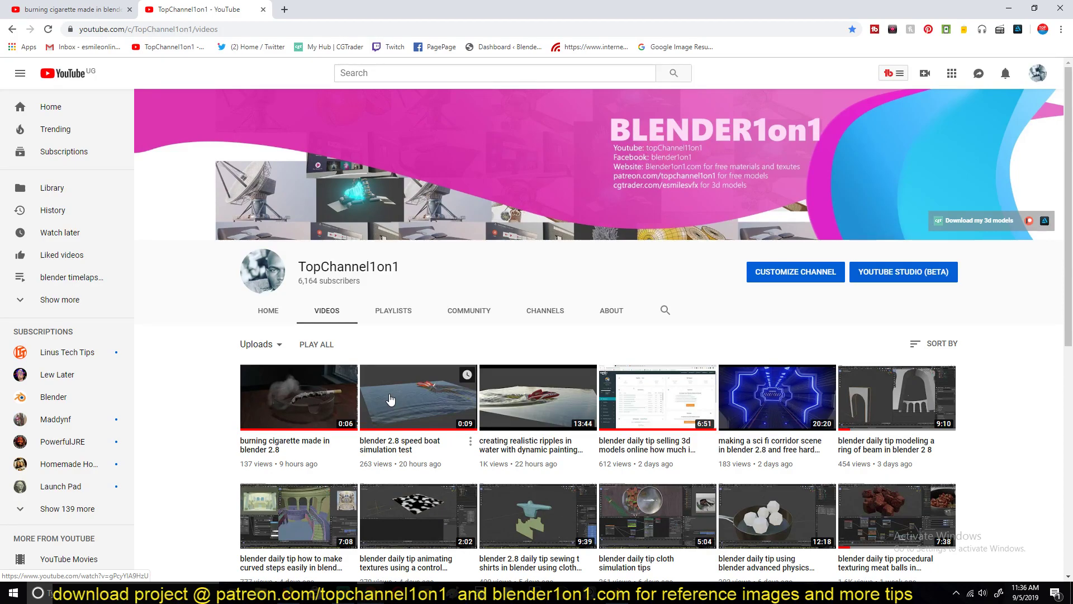
pyautogui.hotkey('alt', 'Tab')
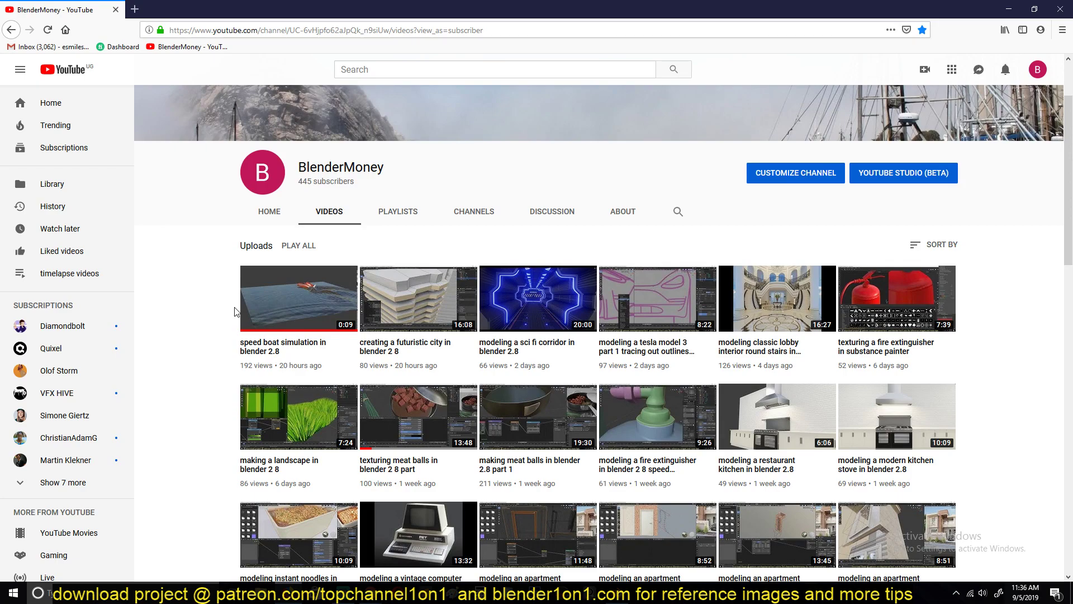
pyautogui.hotkey('alt', 'Tab')
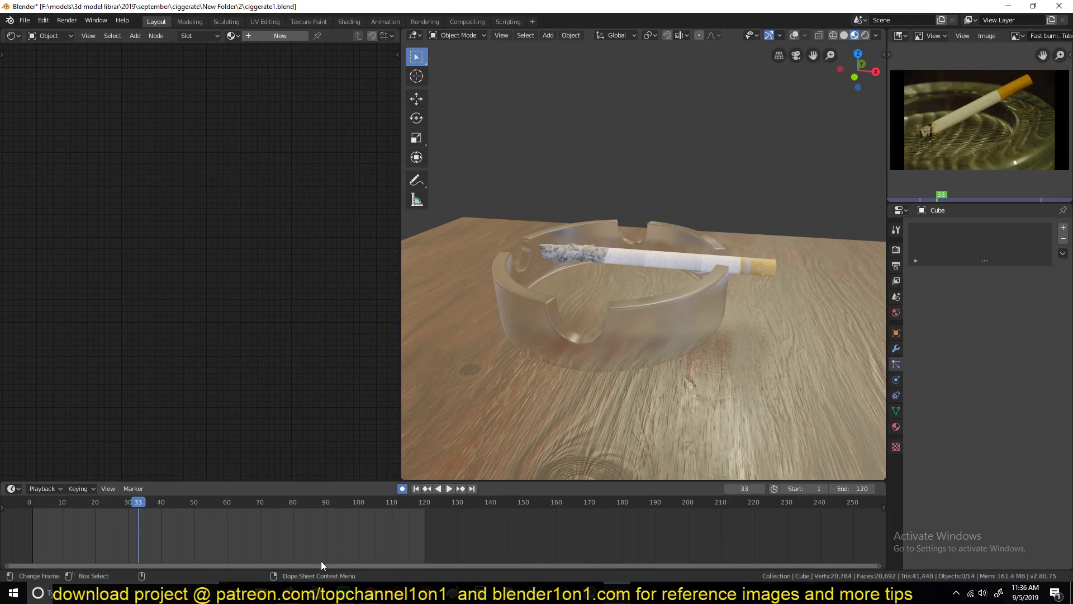
pyautogui.hotkey('alt', 'Tab')
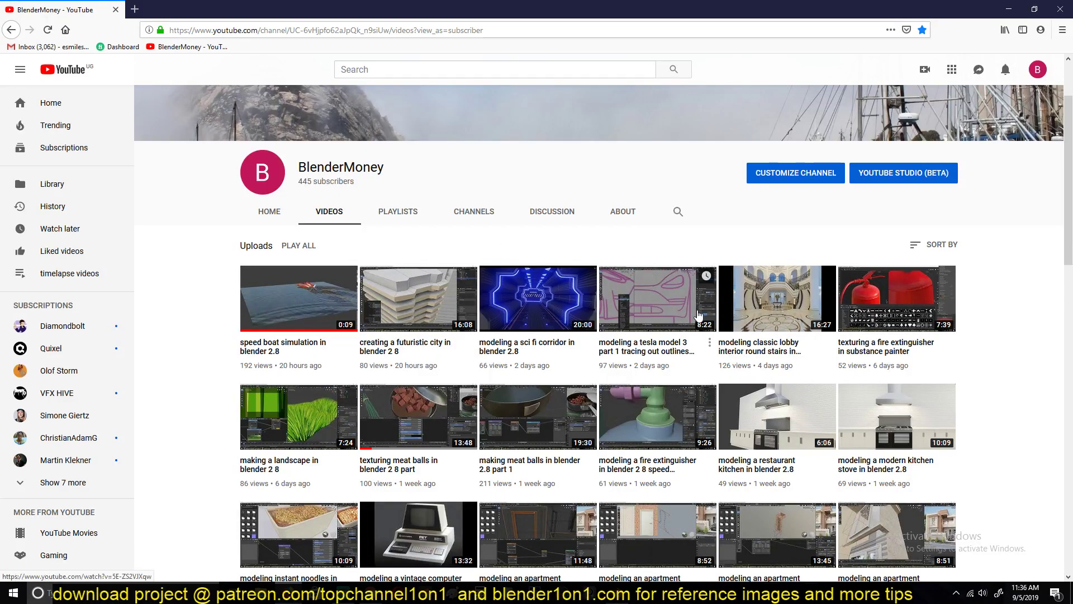